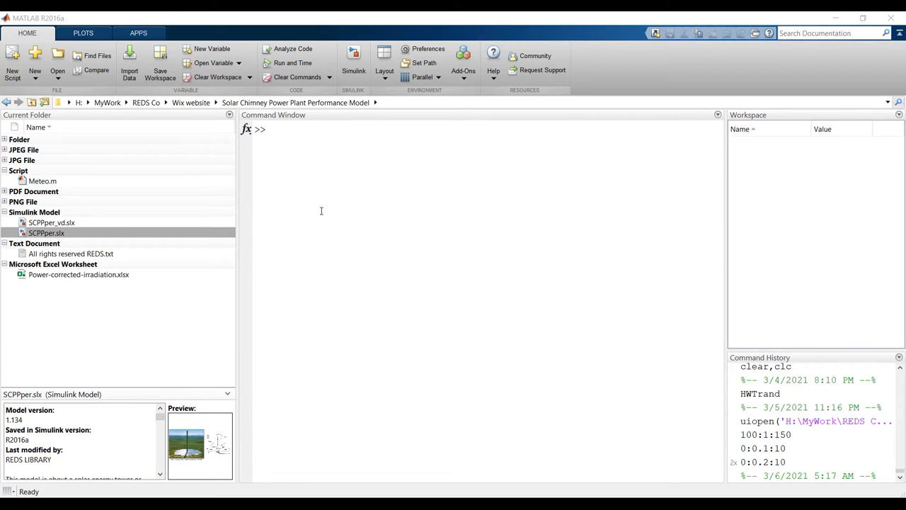
Browse the Wix website directory and set the current folder to Solar Chimney Power Plant Performance Model
left_click(68, 103)
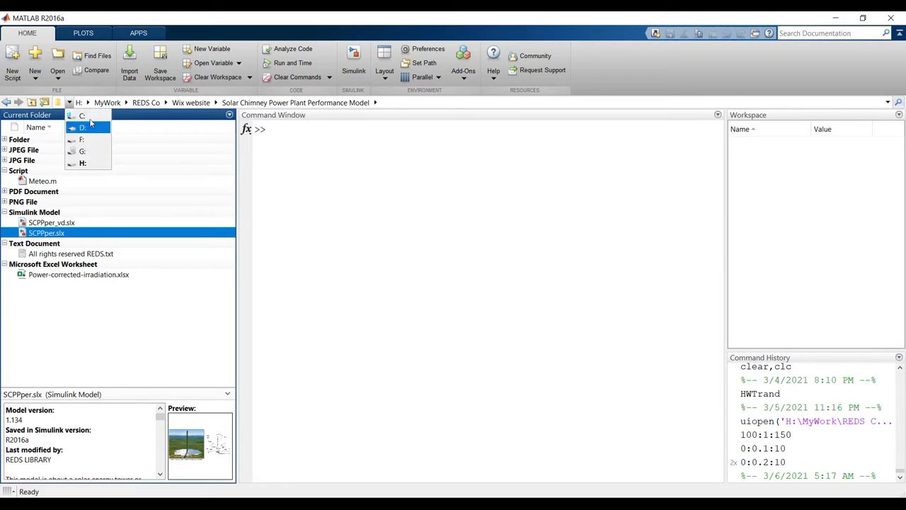
left_click(128, 102)
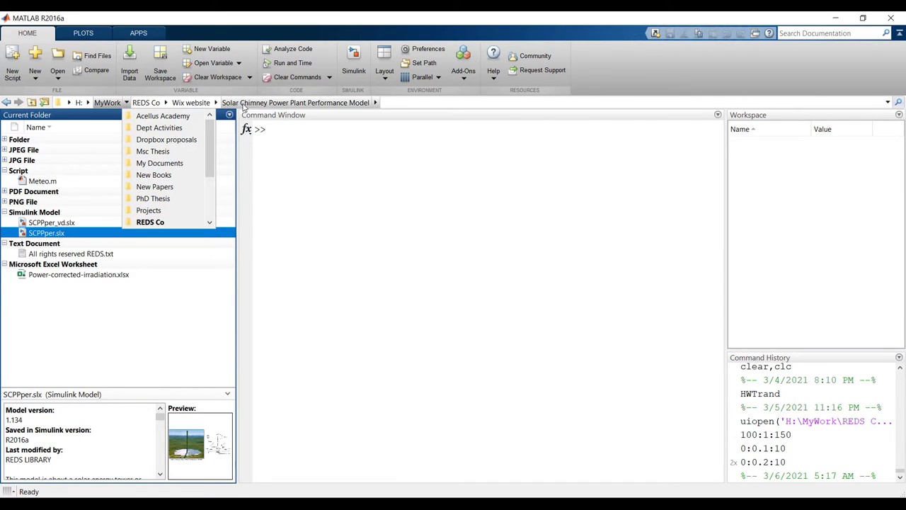
left_click(216, 103)
scroll(294, 181, "down", 5)
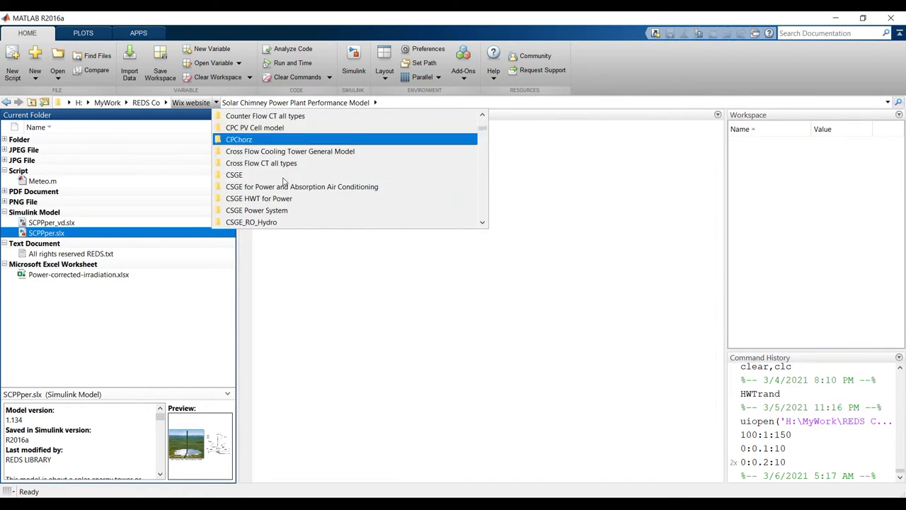
scroll(295, 182, "down", 15)
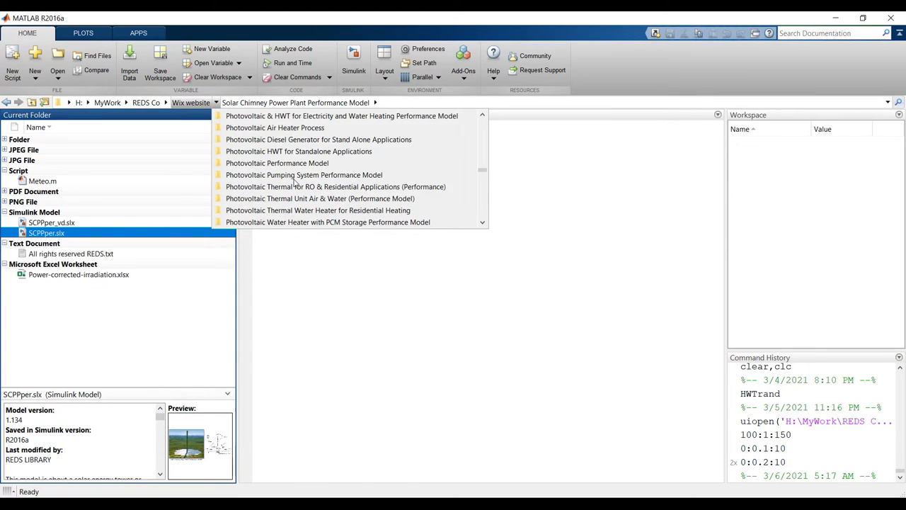
scroll(295, 183, "up", 3)
scroll(295, 182, "down", 15)
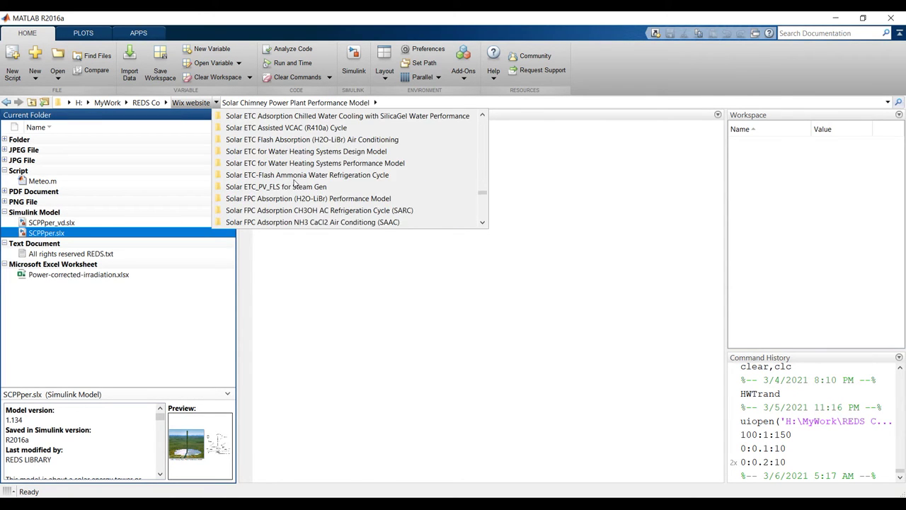
scroll(294, 182, "up", 2)
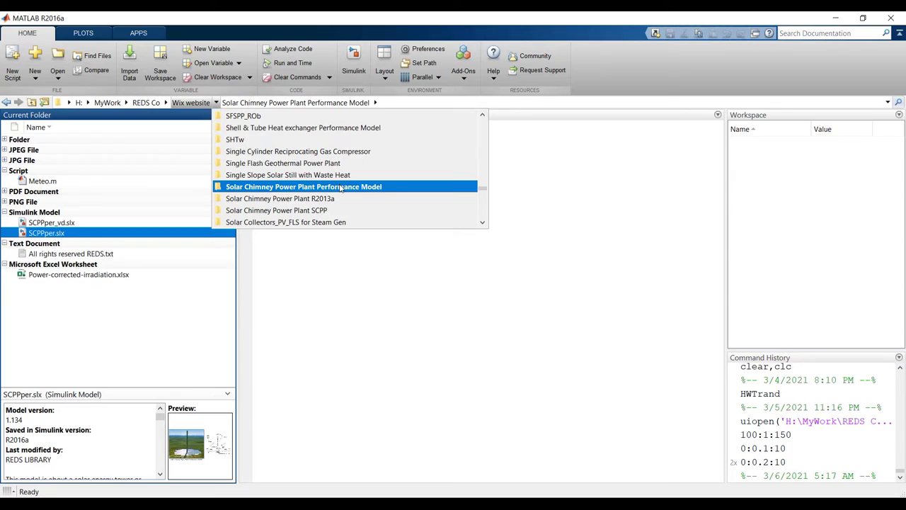
left_click(339, 185)
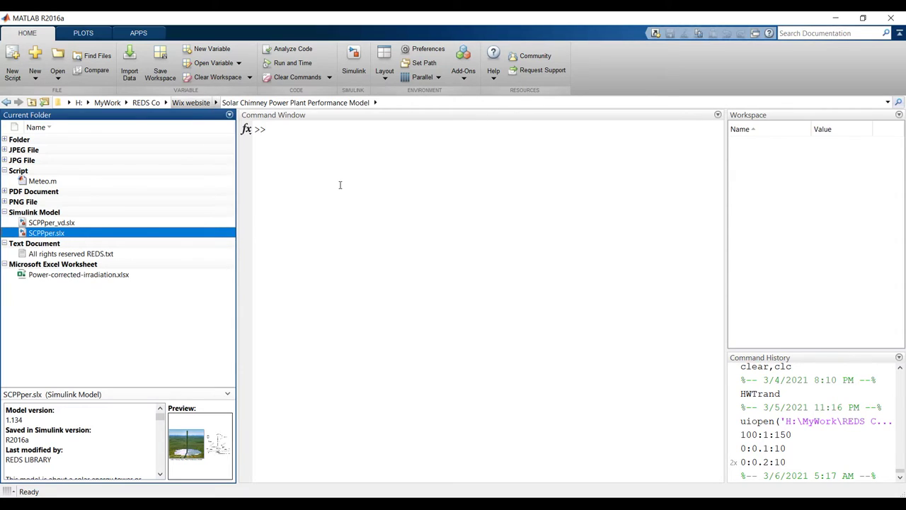
left_click(230, 115)
mouse_move(282, 207)
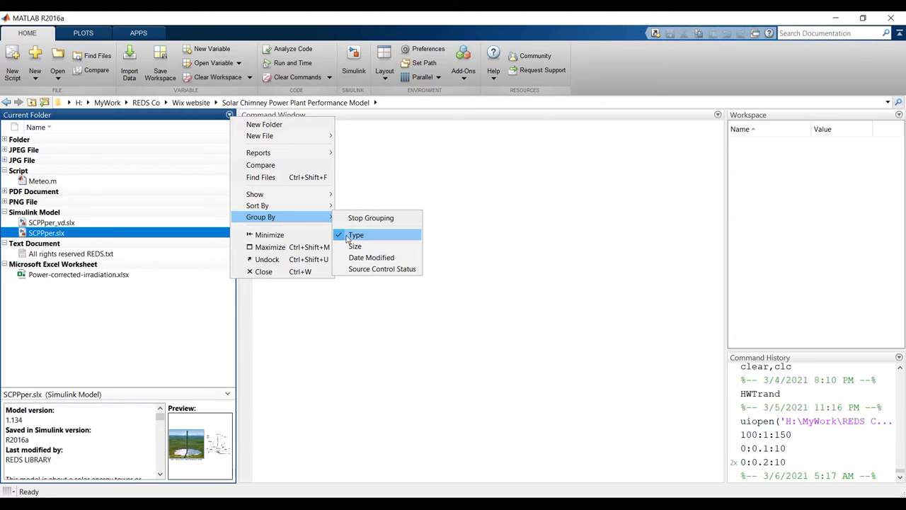
left_click(522, 236)
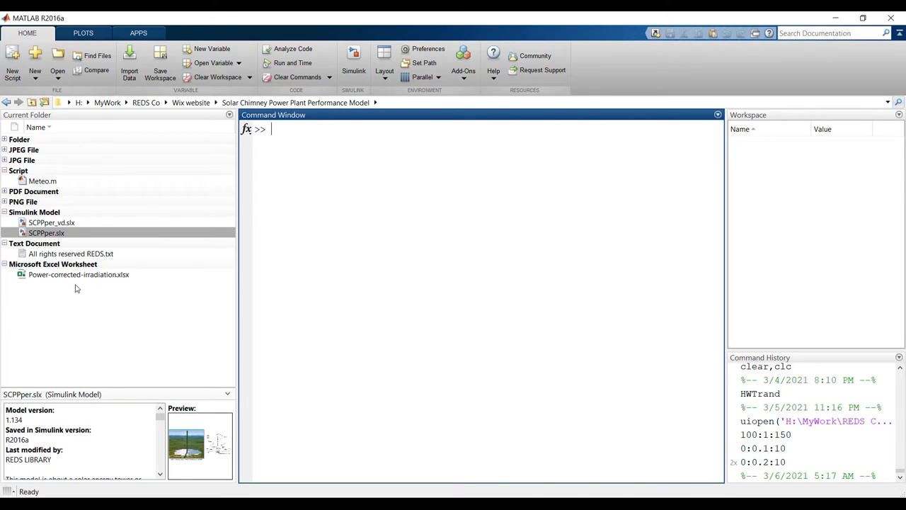
Open the Simulink model SCPPper.slx from the current folder
left_click(47, 235)
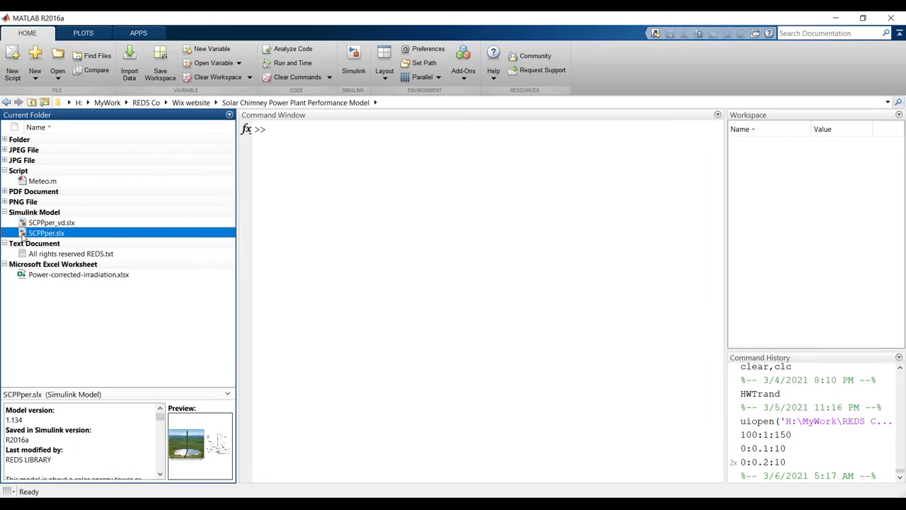
double_click(25, 235)
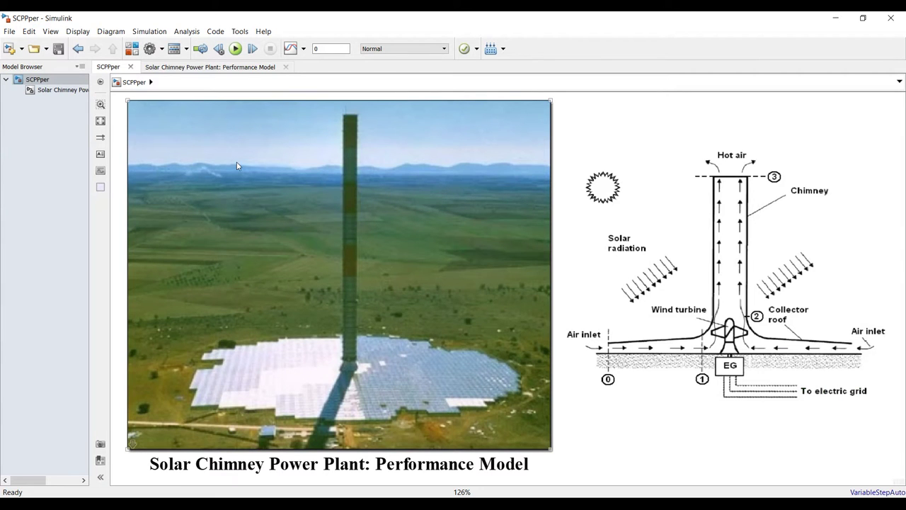
scroll(238, 166, "down", 1)
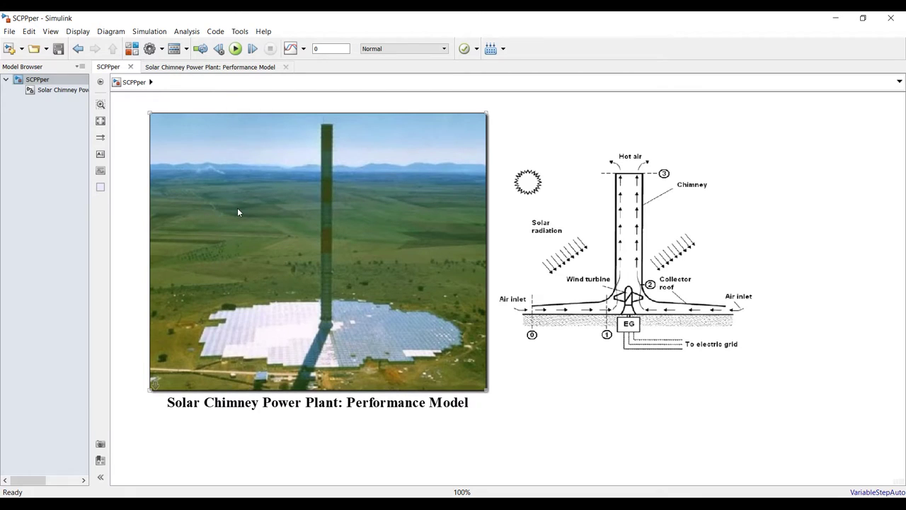
Save the model and open the parameters of the Solar Chimney Power Plant: Performance Model block, keeping the block image in view
left_click(500, 306)
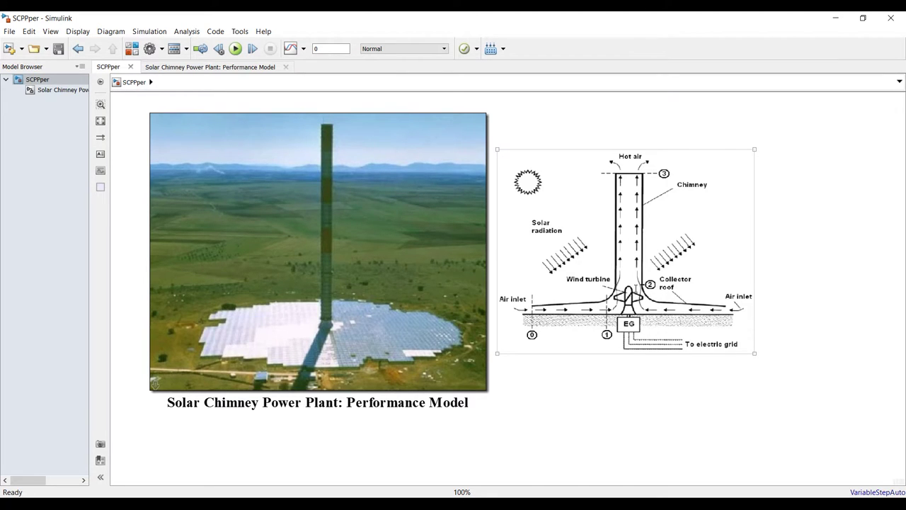
left_click(474, 274)
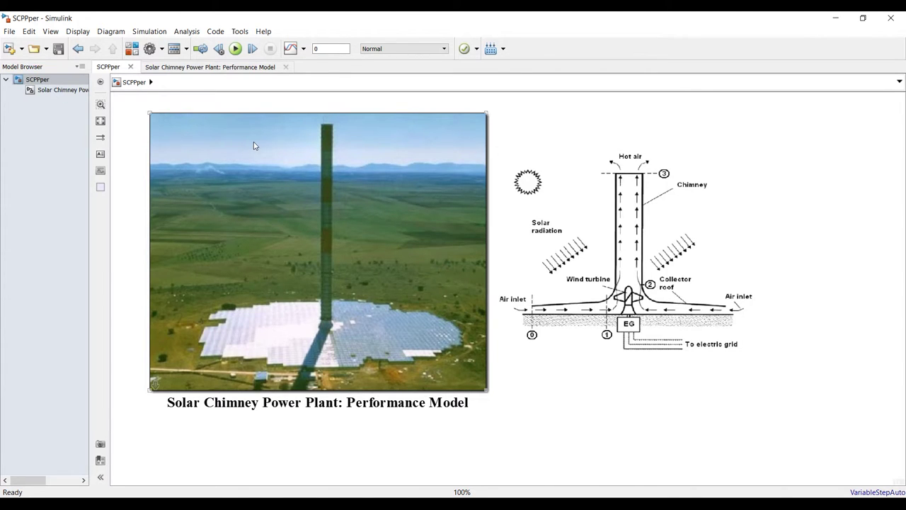
left_click(320, 48)
left_click(215, 167)
key("ctrl+s")
double_click(207, 140)
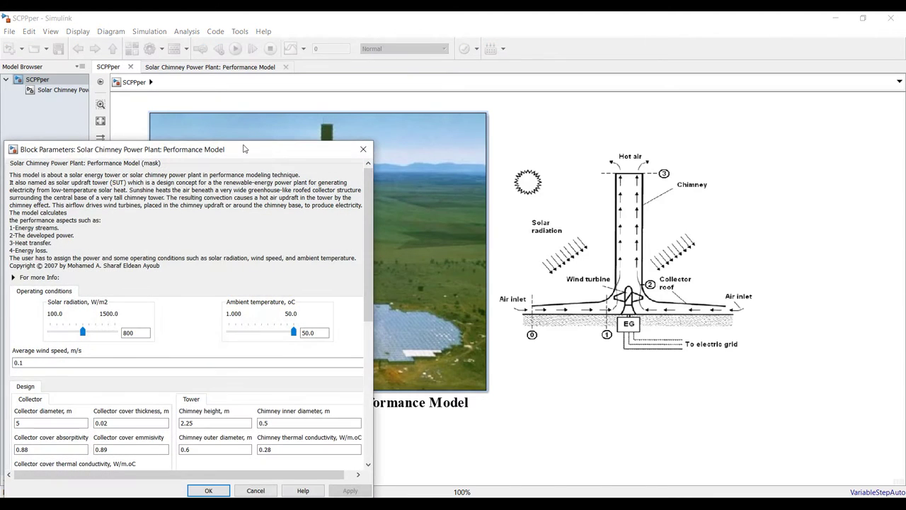
left_click_drag(224, 151, 673, 55)
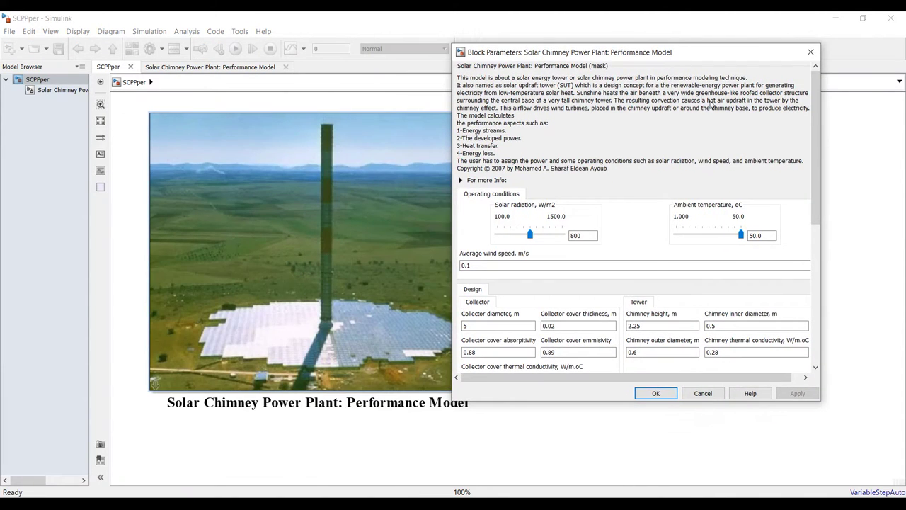
Set the solar radiation in the operating conditions to 555 W/m2
mouse_move(811, 196)
left_mouse_down()
mouse_move(813, 281)
mouse_move(812, 214)
left_mouse_up()
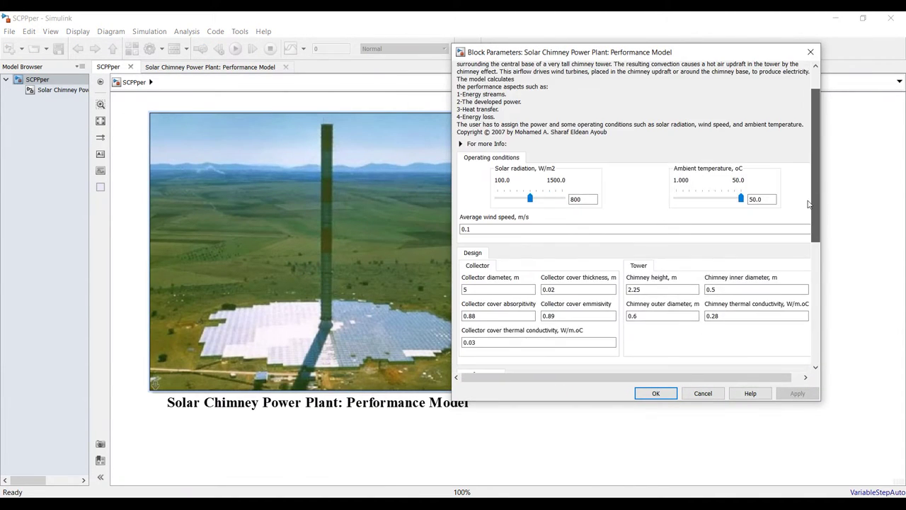
double_click(590, 198)
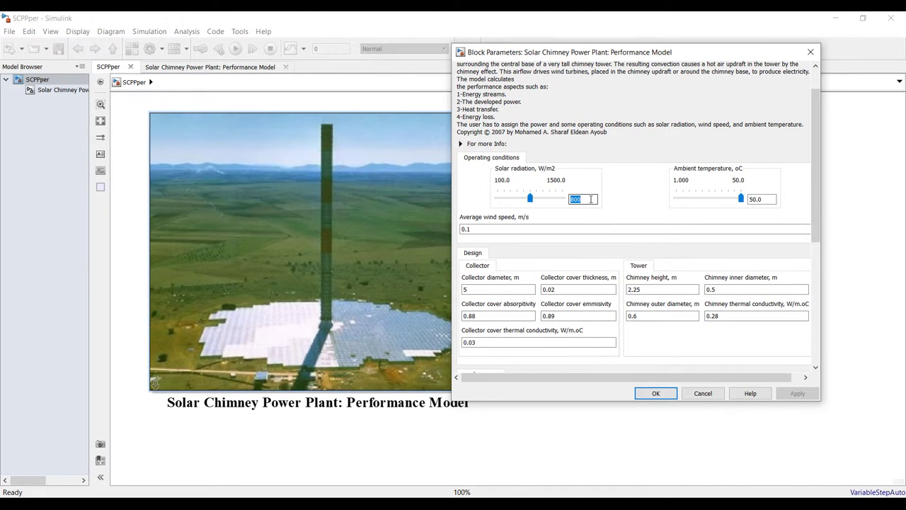
type("730")
key("Return")
double_click(585, 198)
type("555")
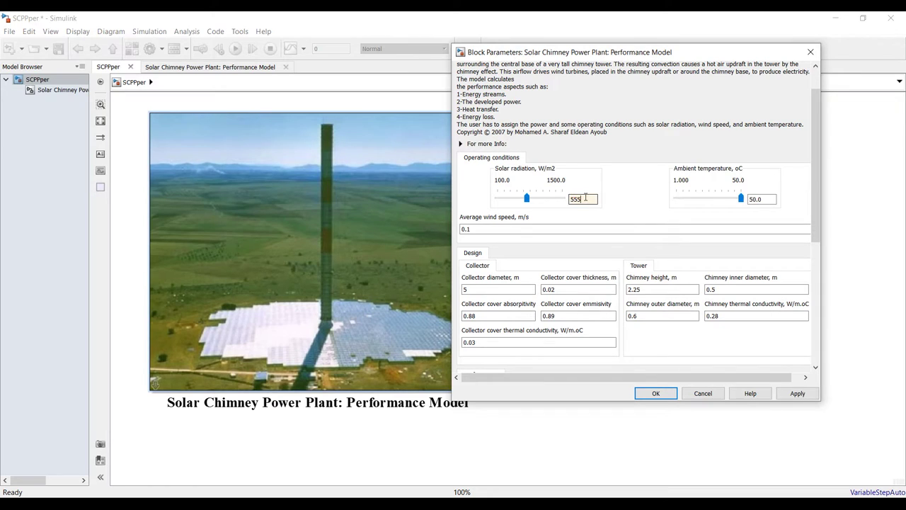
Set the ambient temperature to 35 °C and apply the operating conditions
double_click(761, 199)
left_click_drag(741, 200, 723, 199)
type("35")
left_click(796, 393)
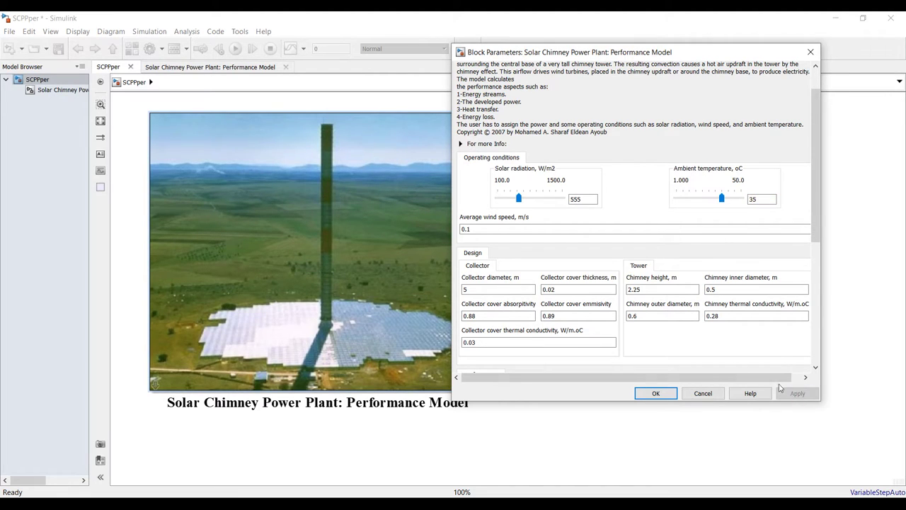
Review the average wind speed, collector diameter and collector cover thickness parameters
double_click(490, 228)
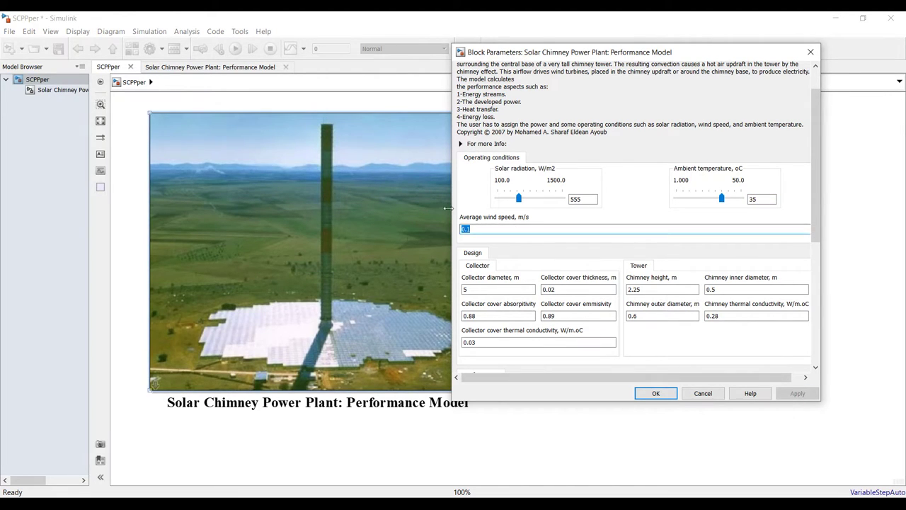
left_click(479, 228)
left_click_drag(478, 228, 474, 228)
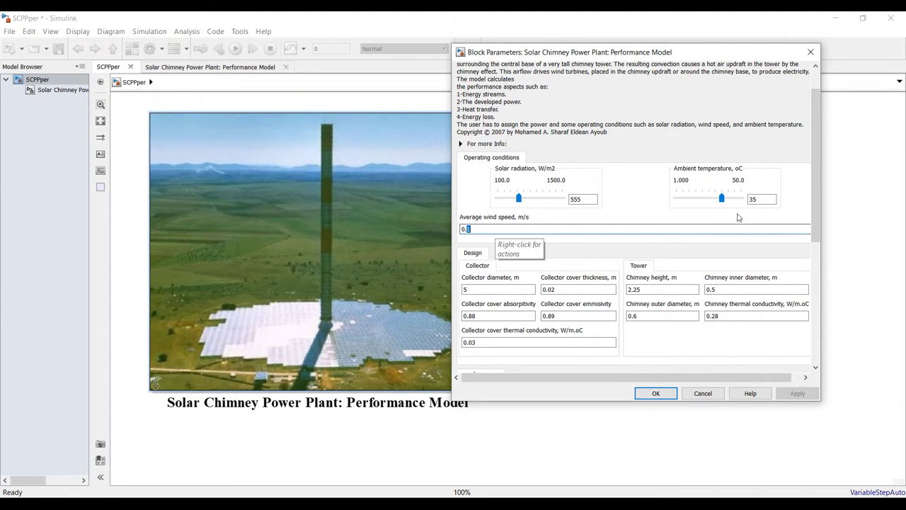
left_click_drag(814, 238, 813, 285)
double_click(467, 191)
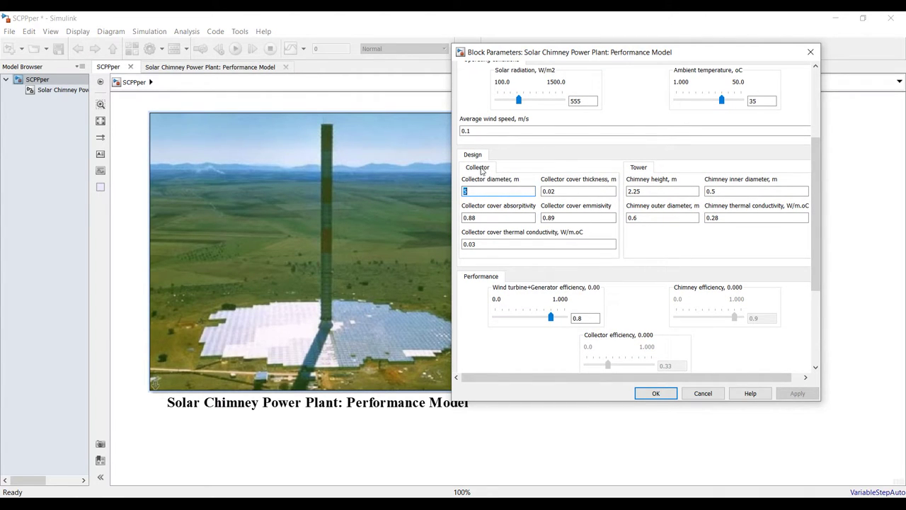
left_click(484, 191)
double_click(484, 191)
key("Tab")
key("Tab")
double_click(563, 189)
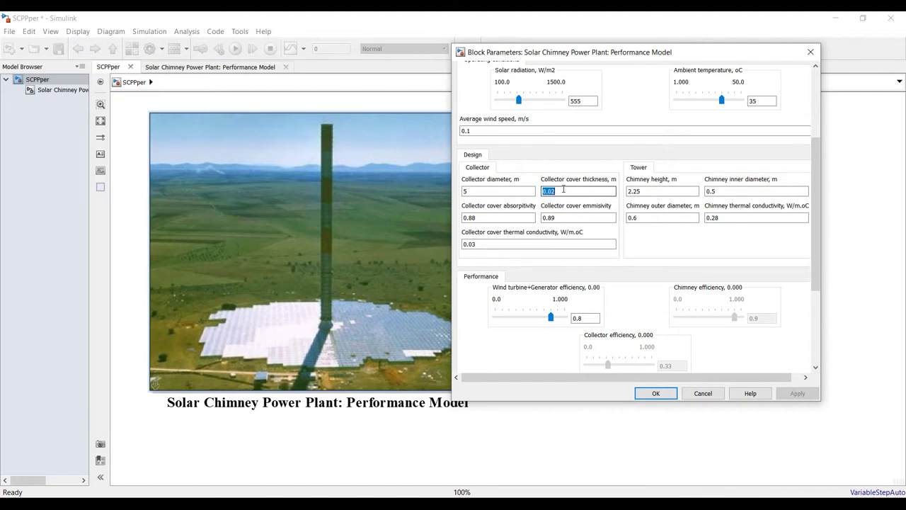
Review the collector cover's absorptivity, emissivity and thermal conductivity parameters
double_click(484, 215)
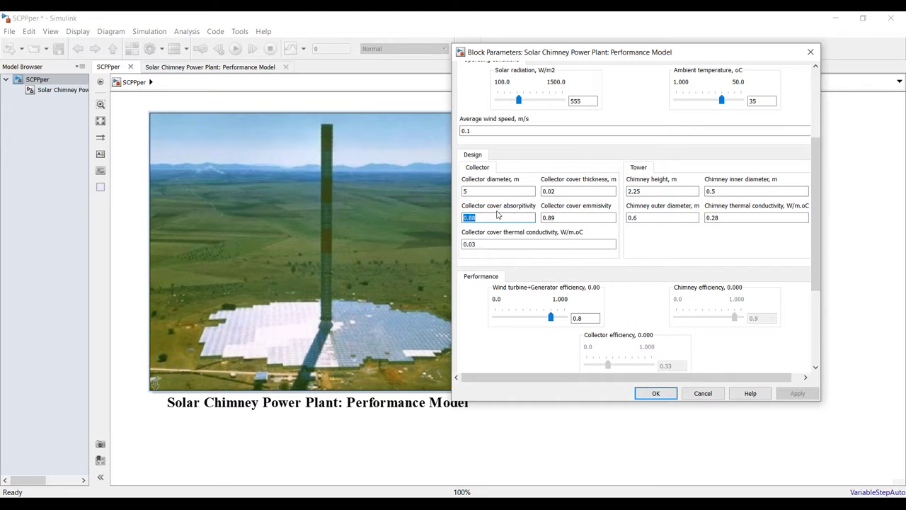
double_click(485, 217)
left_click(508, 209)
double_click(507, 210)
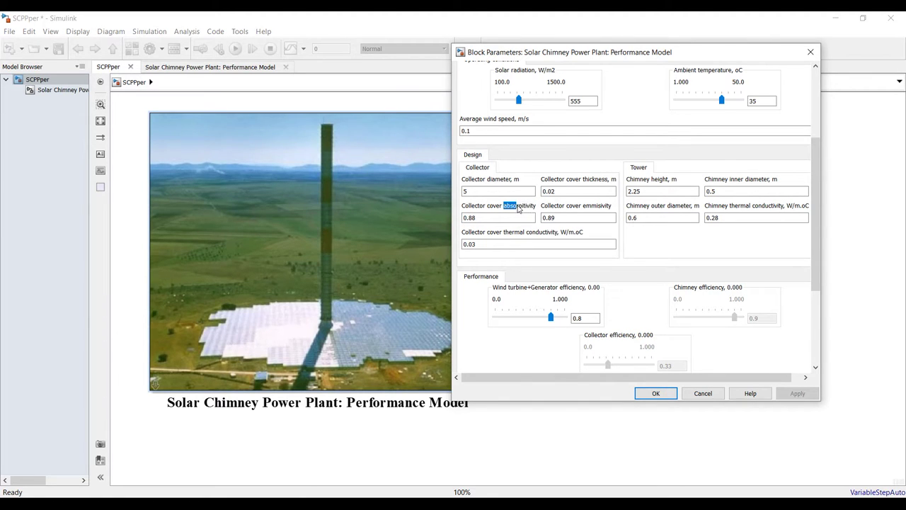
double_click(488, 218)
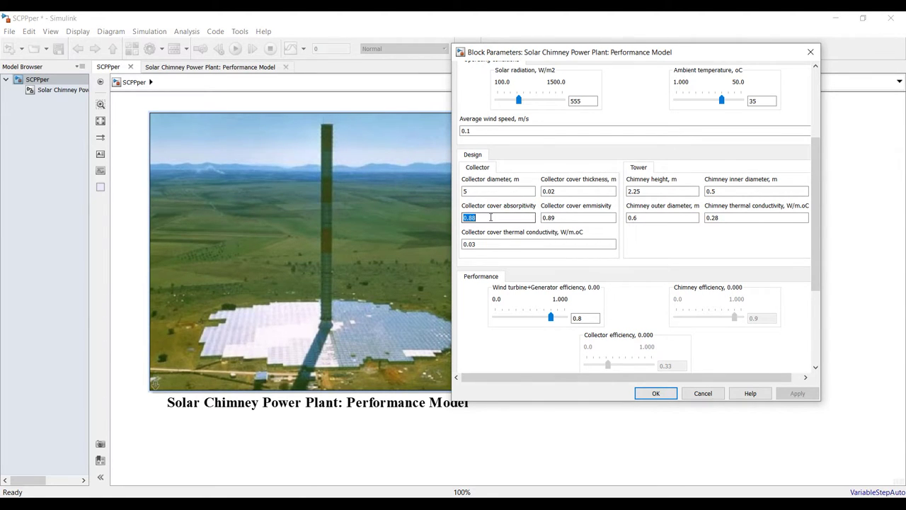
double_click(495, 205)
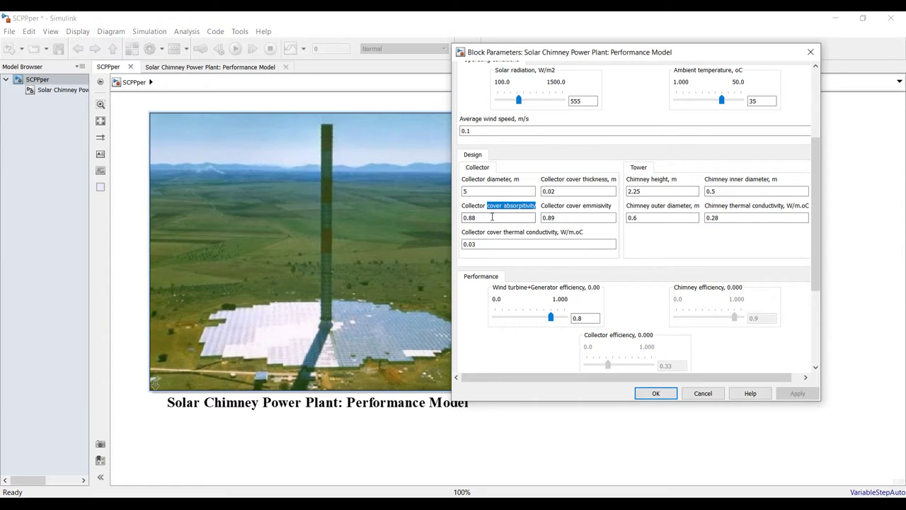
double_click(489, 217)
double_click(561, 218)
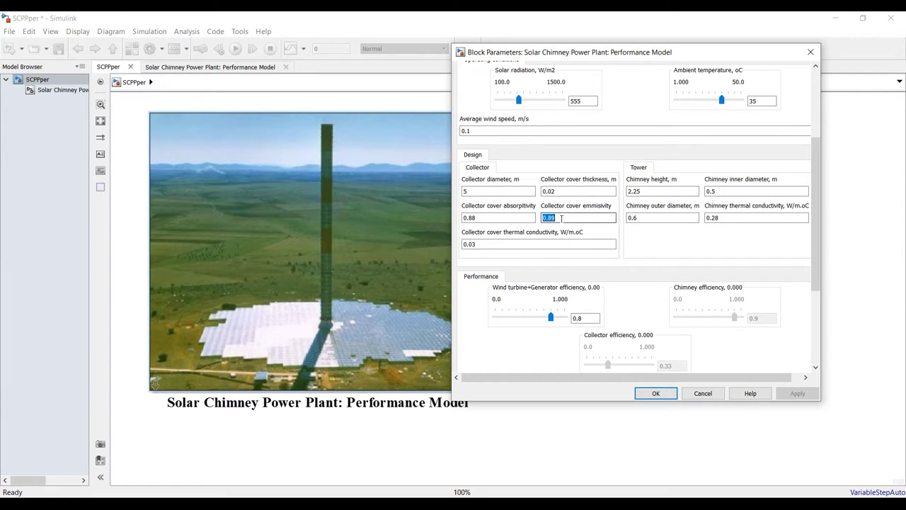
left_click(552, 218)
left_click(488, 243)
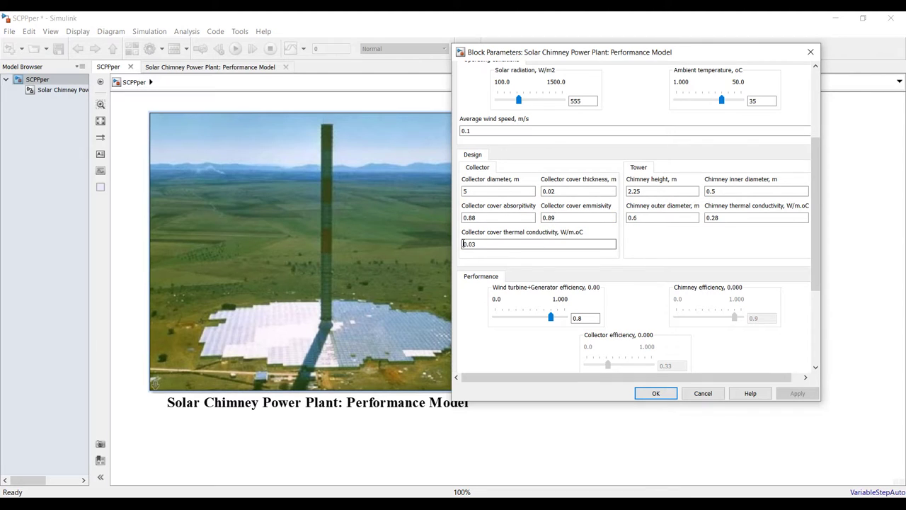
double_click(487, 243)
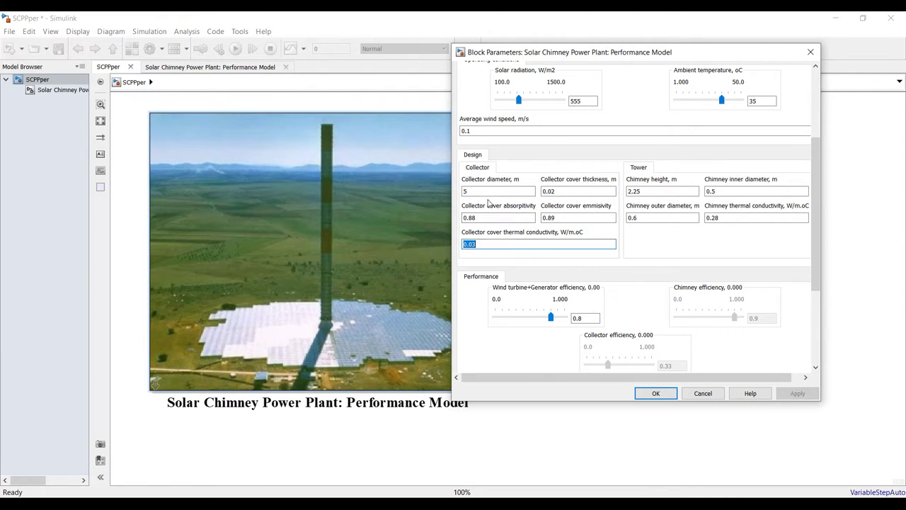
key("shift+Tab")
double_click(551, 218)
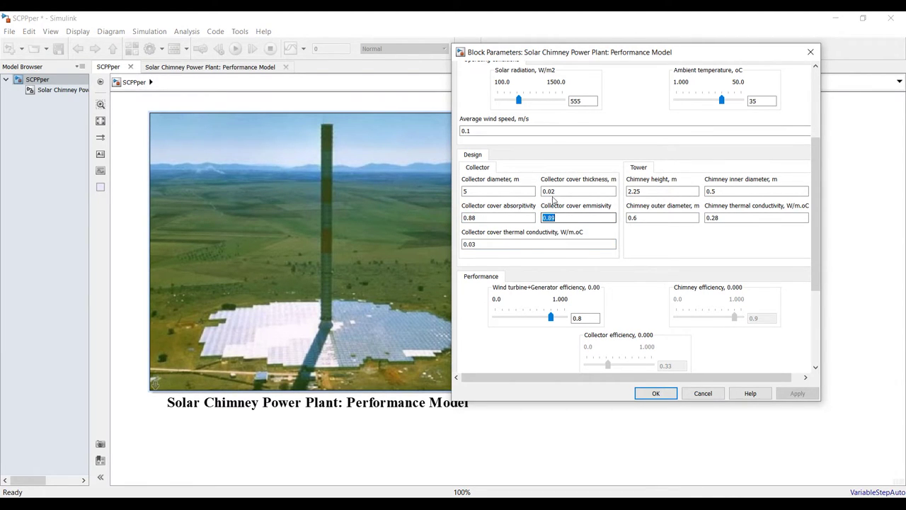
double_click(509, 243)
double_click(499, 217)
double_click(561, 218)
double_click(507, 243)
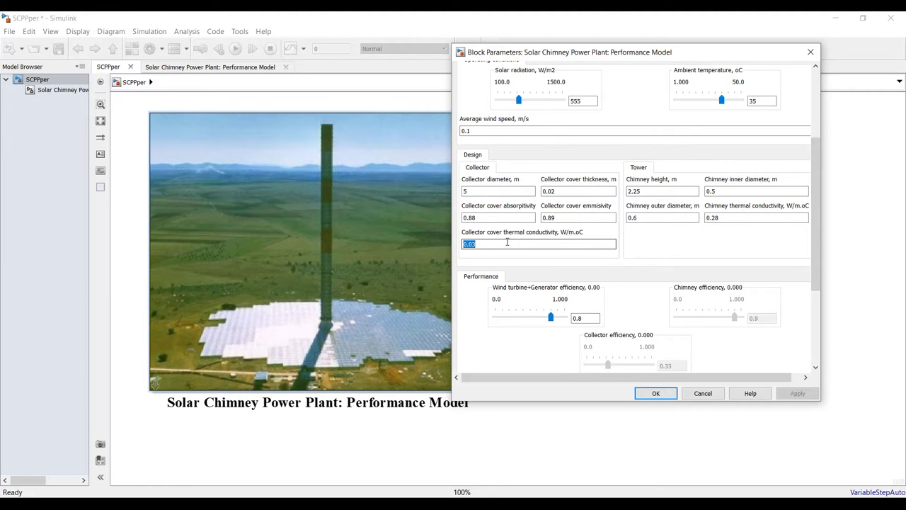
Review the tower's chimney height, inner diameter, outer diameter and thermal conductivity parameters
double_click(650, 191)
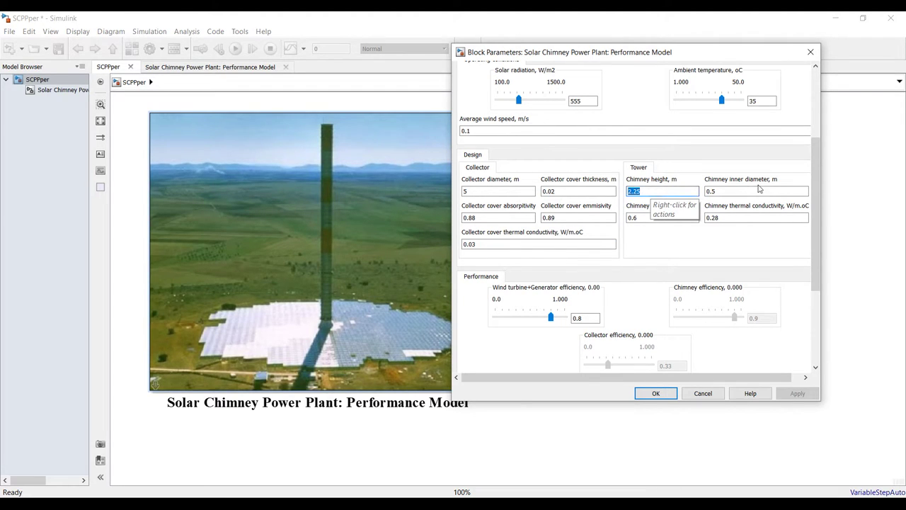
double_click(733, 189)
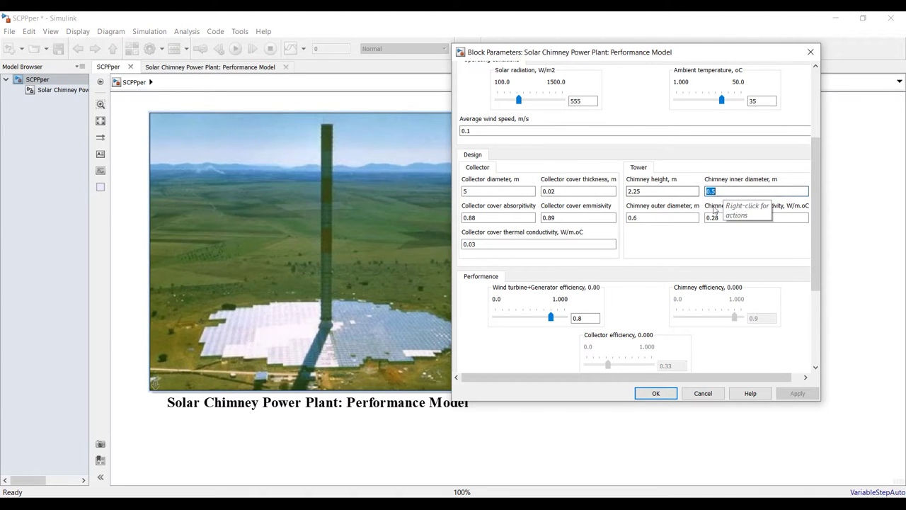
double_click(653, 220)
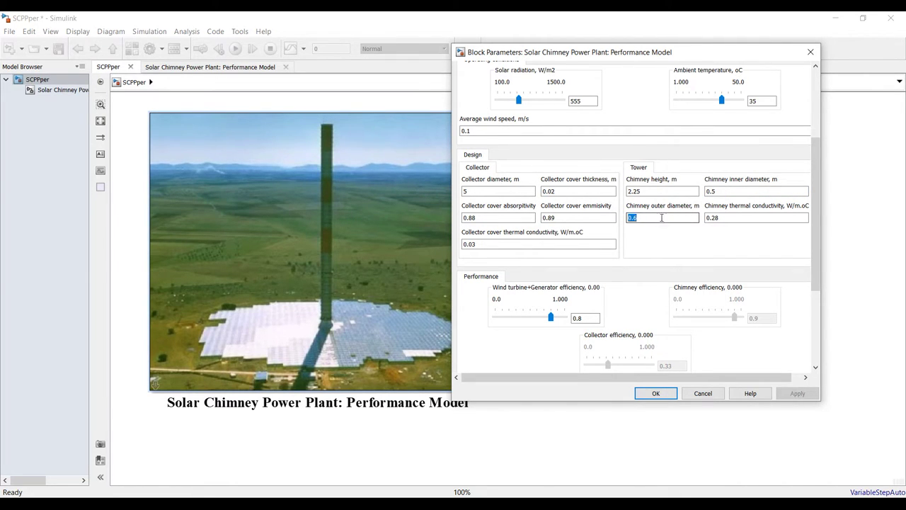
double_click(721, 218)
left_click_drag(812, 218, 814, 216)
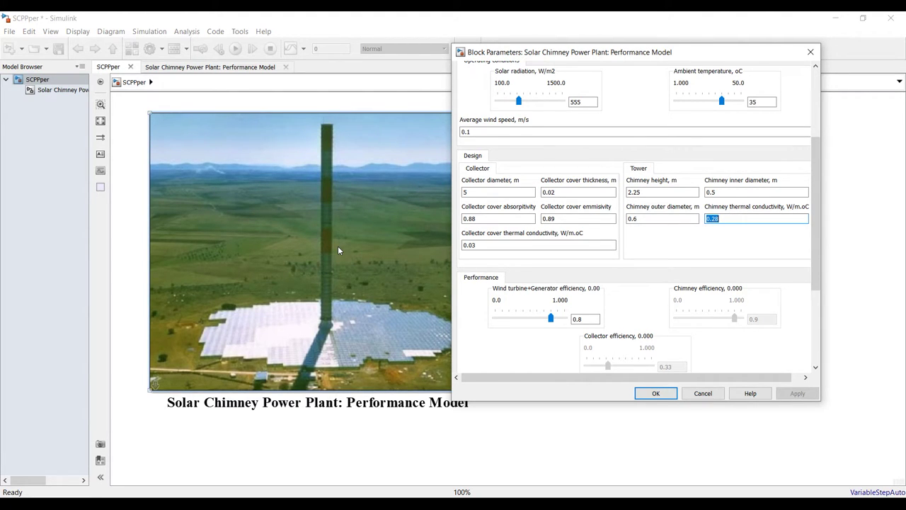
Review the wind turbine and generator efficiency parameter and accept the block parameters
left_click_drag(815, 260, 814, 293)
double_click(595, 253)
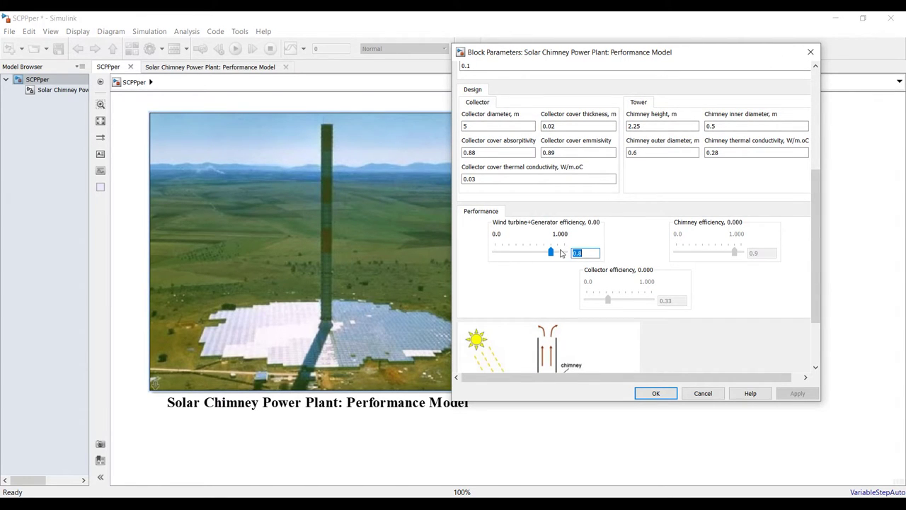
left_click_drag(812, 273, 821, 239)
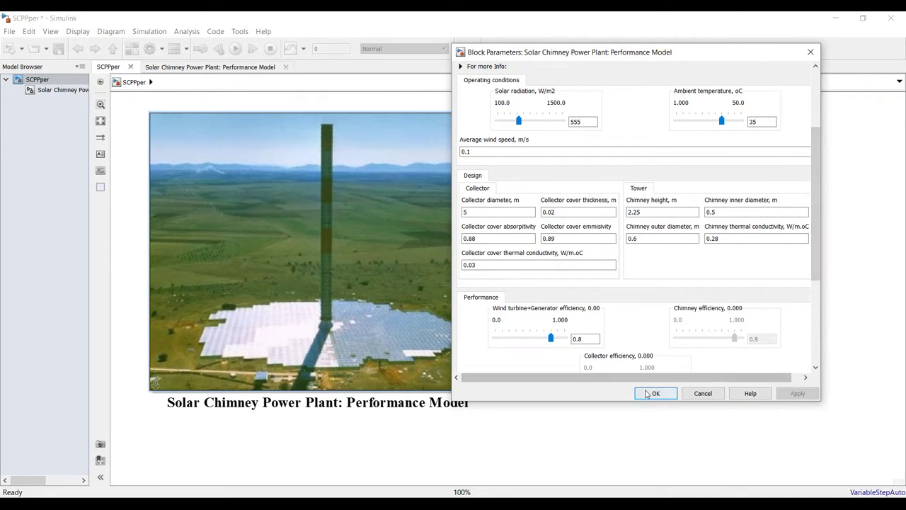
left_click(655, 393)
Open the performance model subsystem, examine its input, output and SCPP performance blocks, and return to the top-level model
left_click(60, 90)
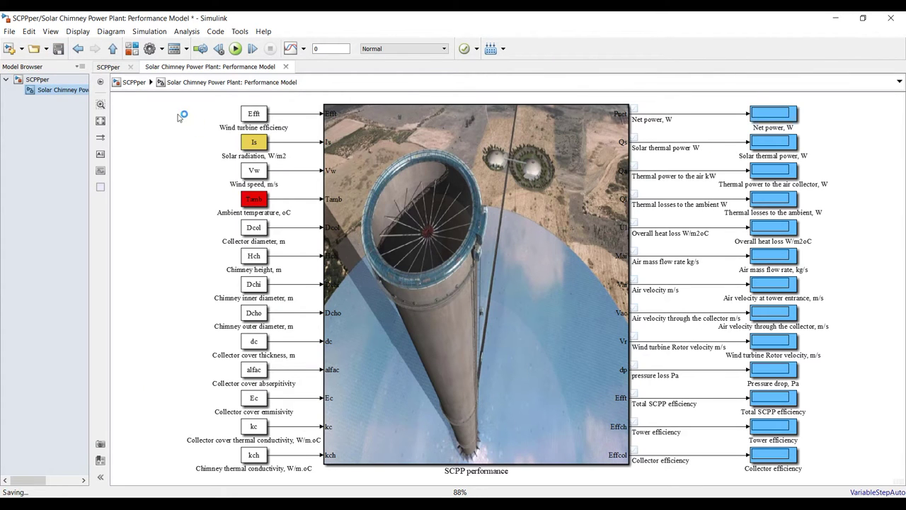
left_click_drag(169, 104, 301, 459)
left_click_drag(869, 110, 699, 469)
left_click(483, 271)
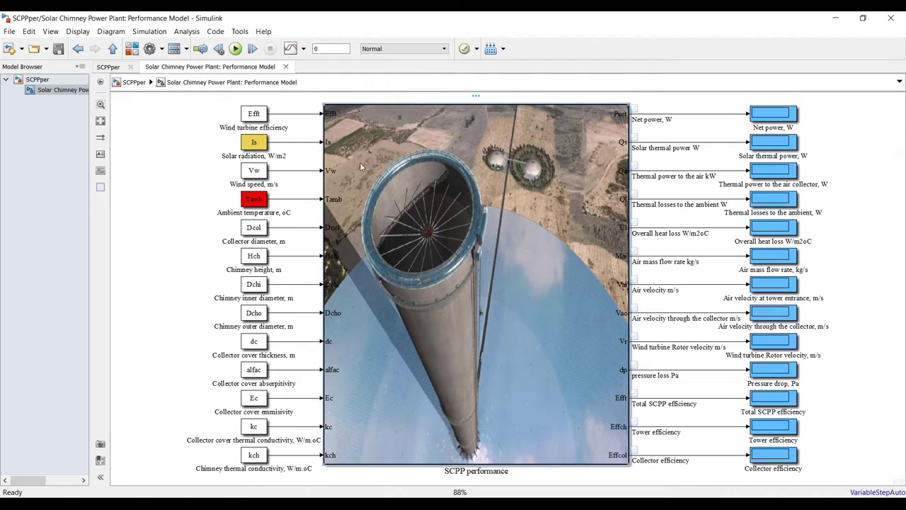
key("Escape")
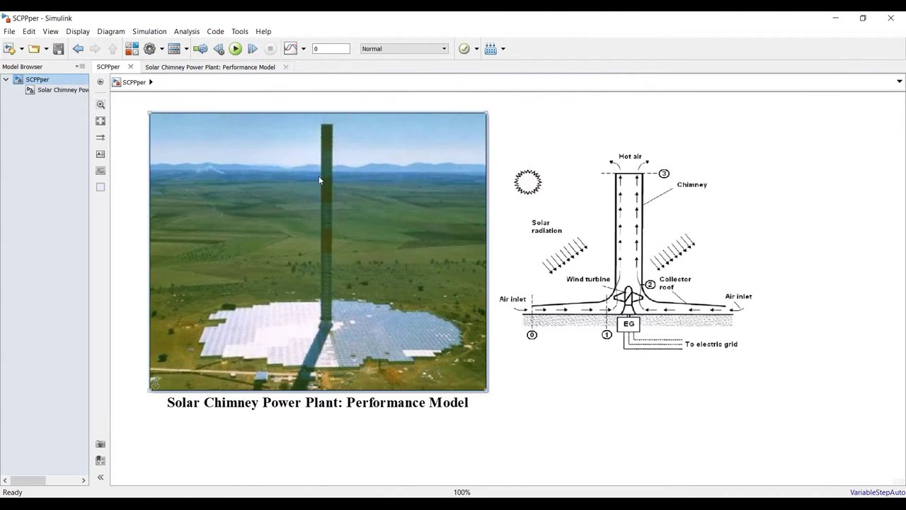
Open the mask editor of the Solar Chimney Power Plant block and review its documentation type and description
mouse_move(329, 166)
right_click(259, 170)
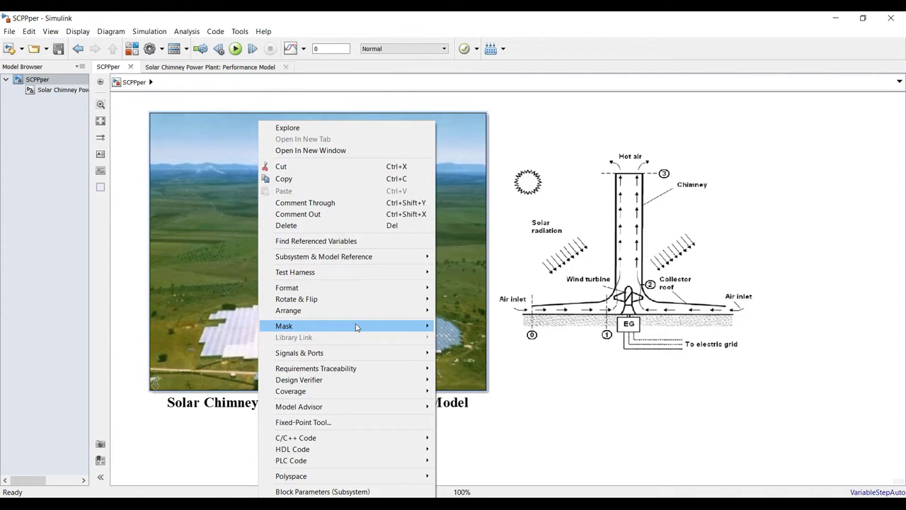
mouse_move(356, 326)
left_click(455, 329)
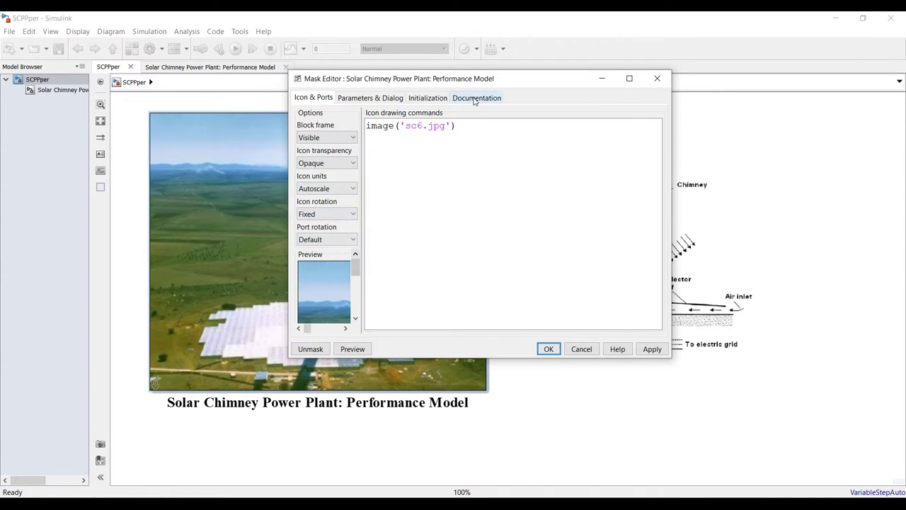
left_click(475, 98)
left_click_drag(472, 126, 298, 126)
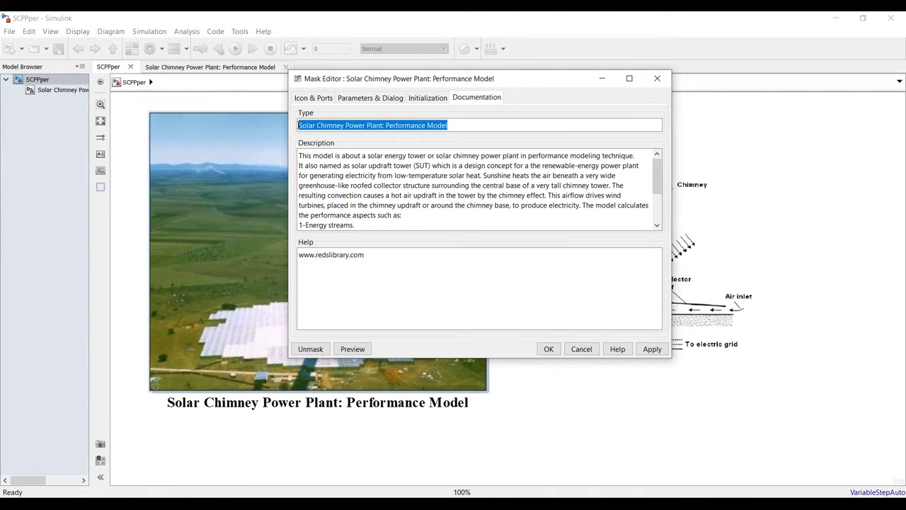
left_click_drag(308, 157, 409, 273)
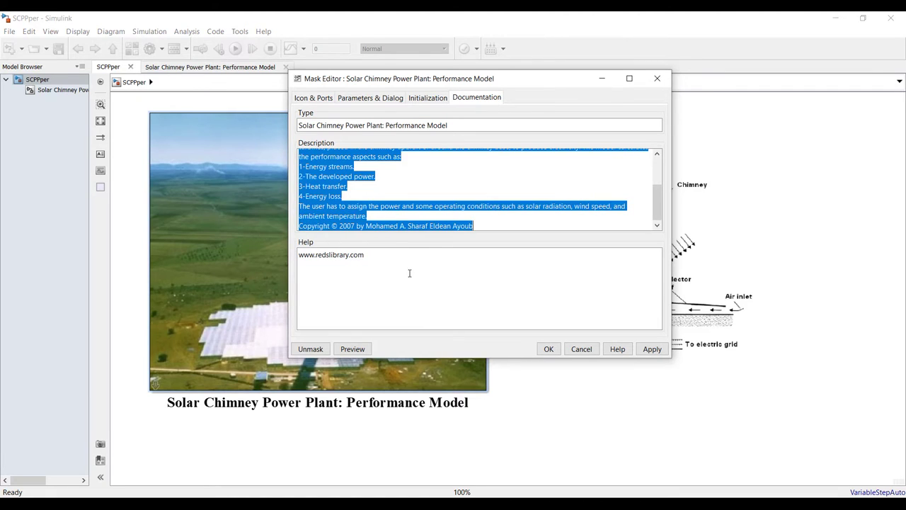
Review the mask's full parameter list in the enlarged editor, including the properties of the wind turbine and generator efficiency
left_click(380, 98)
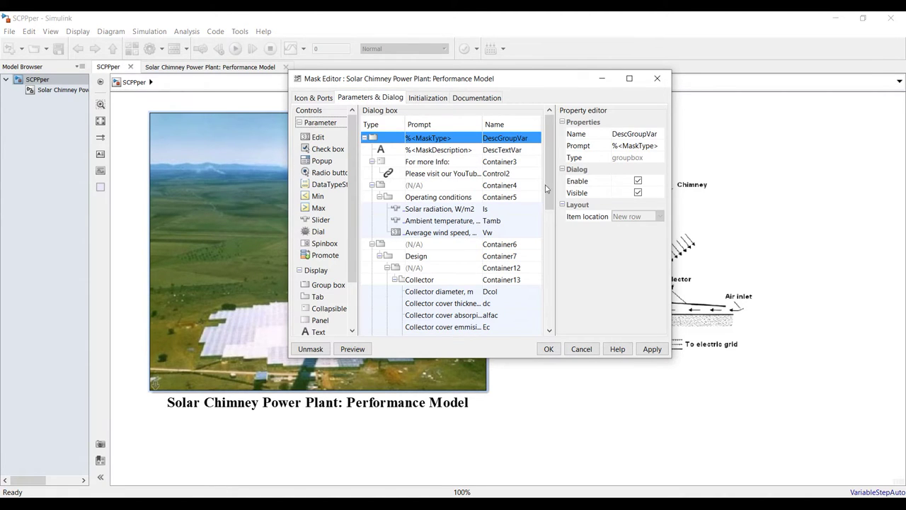
left_click_drag(549, 181, 548, 239)
left_click(629, 78)
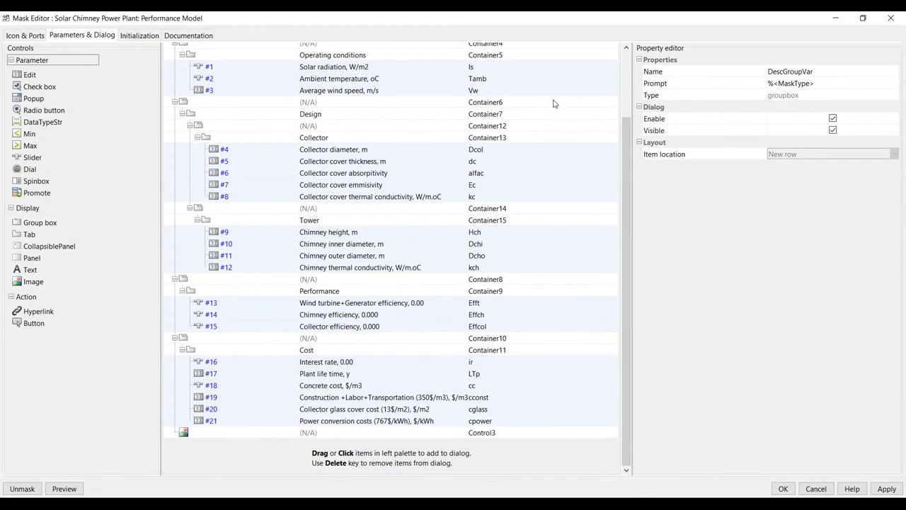
left_click(249, 306)
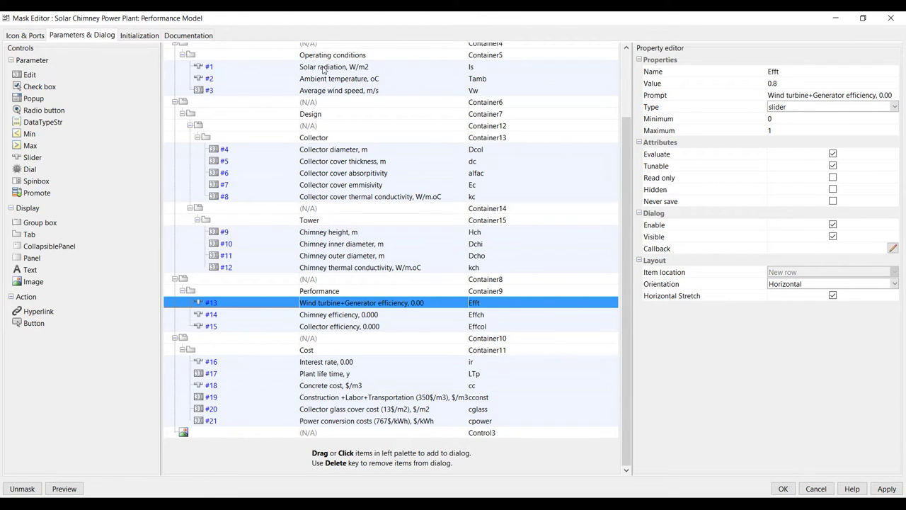
Set the maximum of the solar radiation mask slider to 1200 and accept the mask changes
left_click(249, 69)
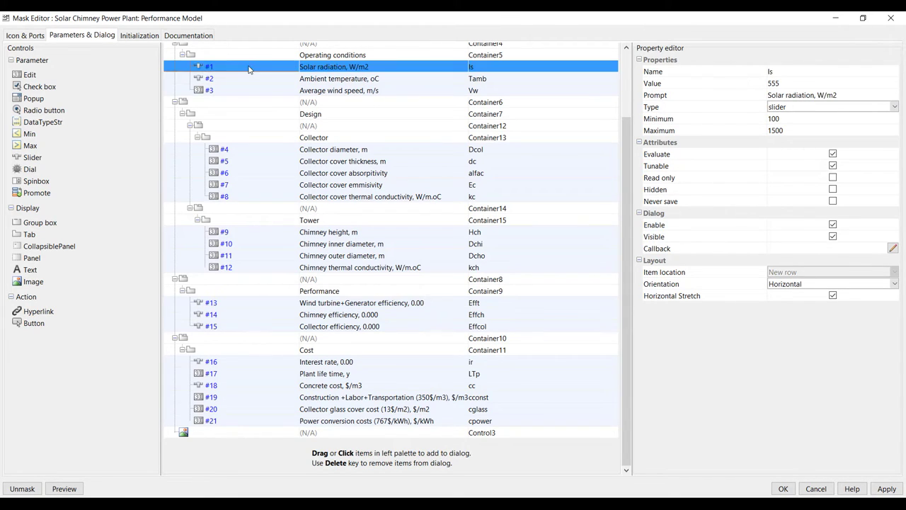
left_click(791, 119)
left_click(788, 130)
left_click(787, 118)
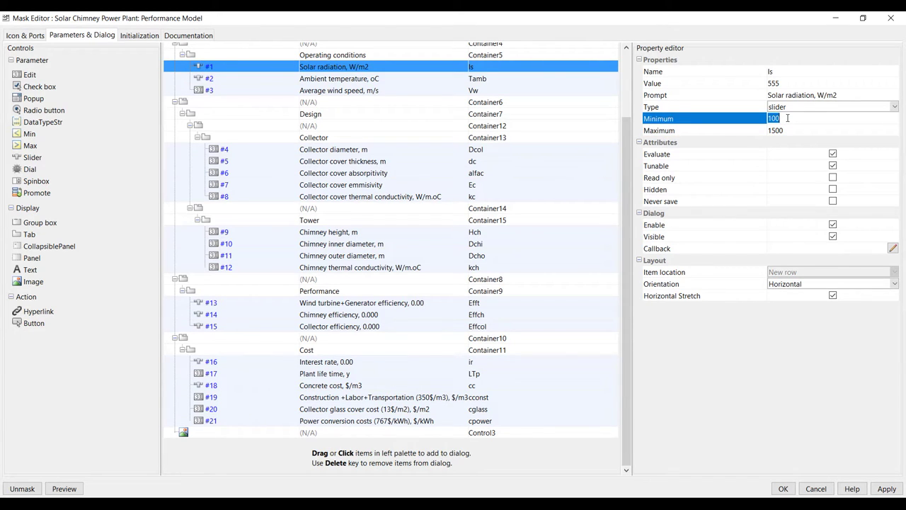
left_click(790, 130)
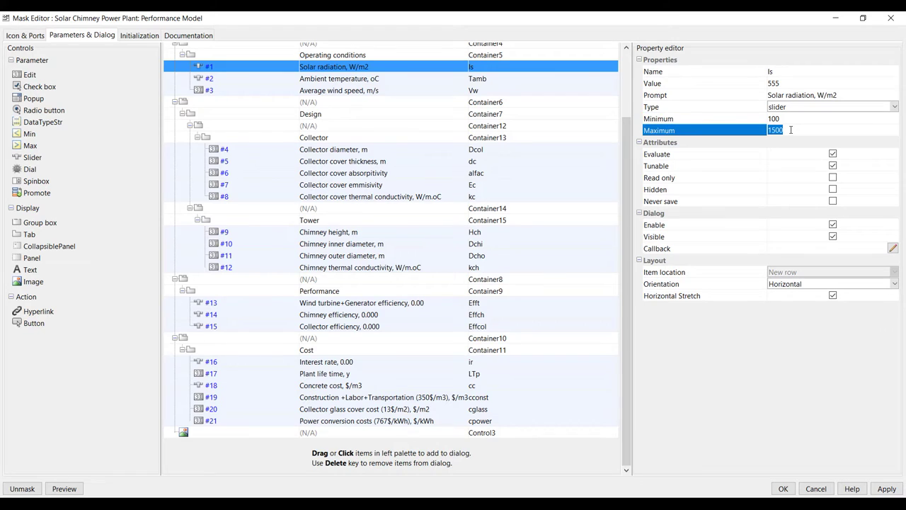
type("1")
left_click(885, 488)
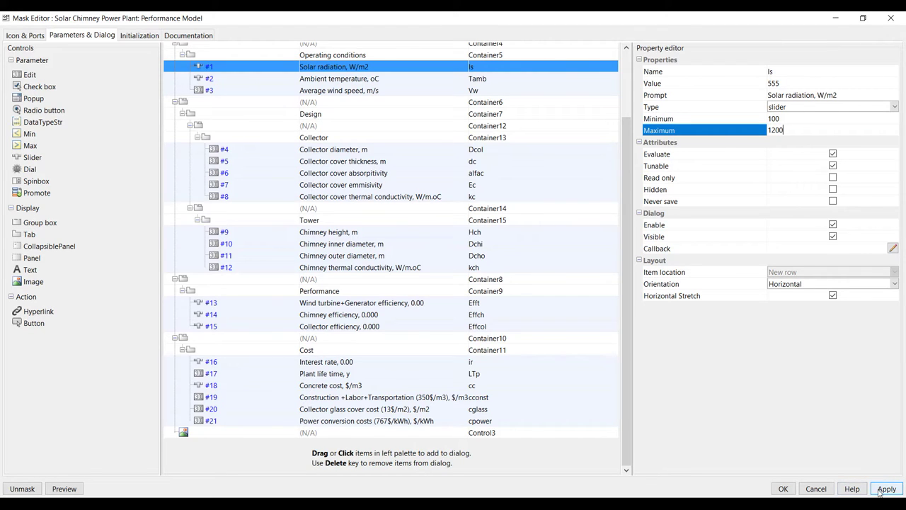
left_click(884, 489)
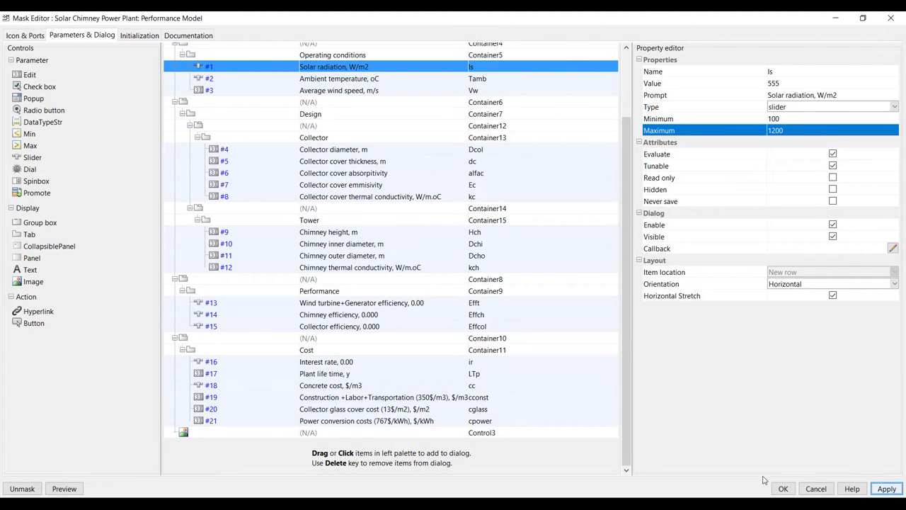
left_click(782, 488)
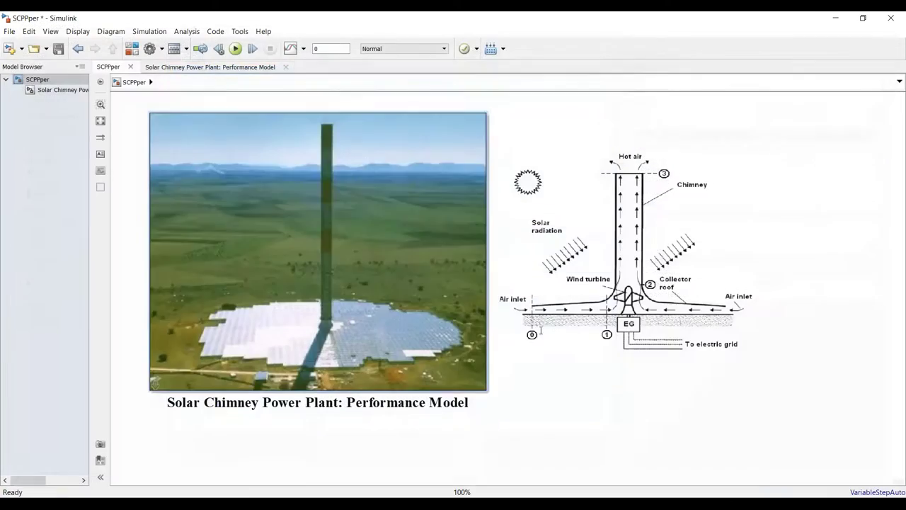
Set the block's solar radiation to 683 W/m2 with its slider and accept the parameters
double_click(308, 158)
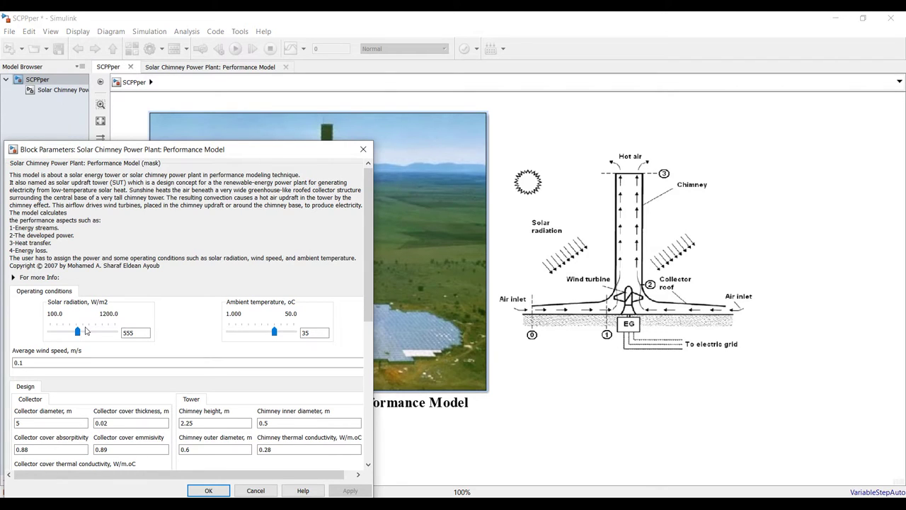
left_click_drag(78, 331, 84, 331)
left_click_drag(222, 153, 368, 87)
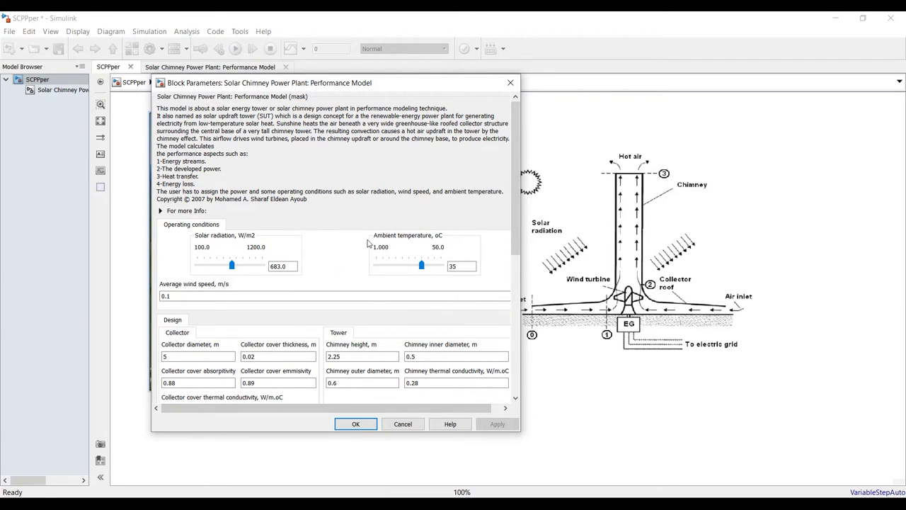
left_click(356, 425)
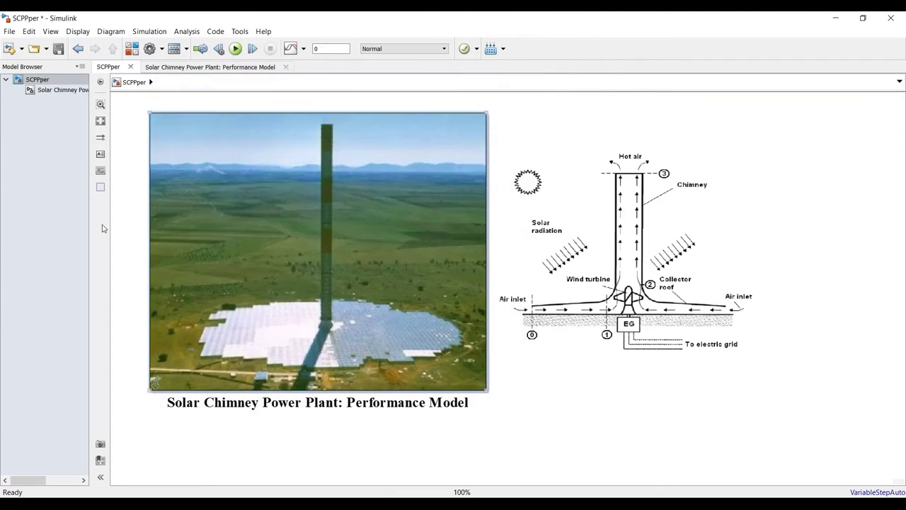
Reopen the block's mask editor, examine the image file name in the icon drawing command, and accept the mask
mouse_move(261, 180)
right_click(262, 180)
mouse_move(354, 217)
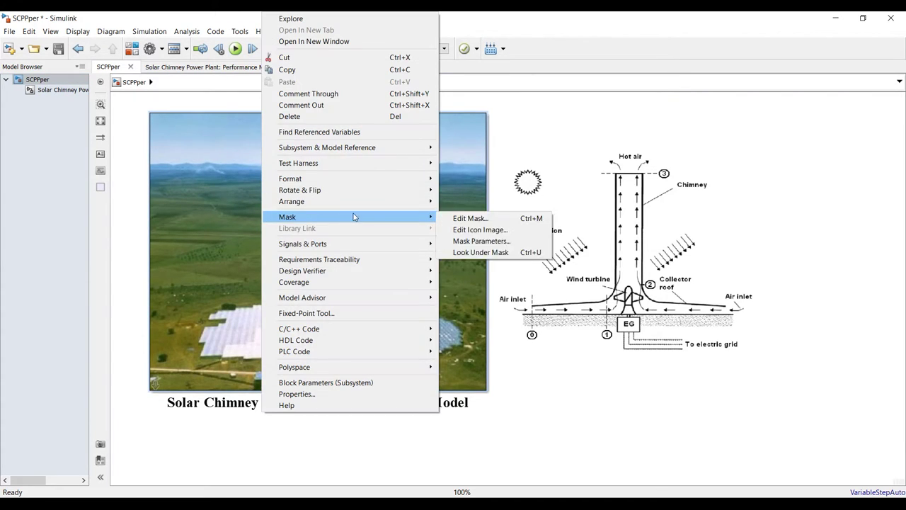
left_click(475, 217)
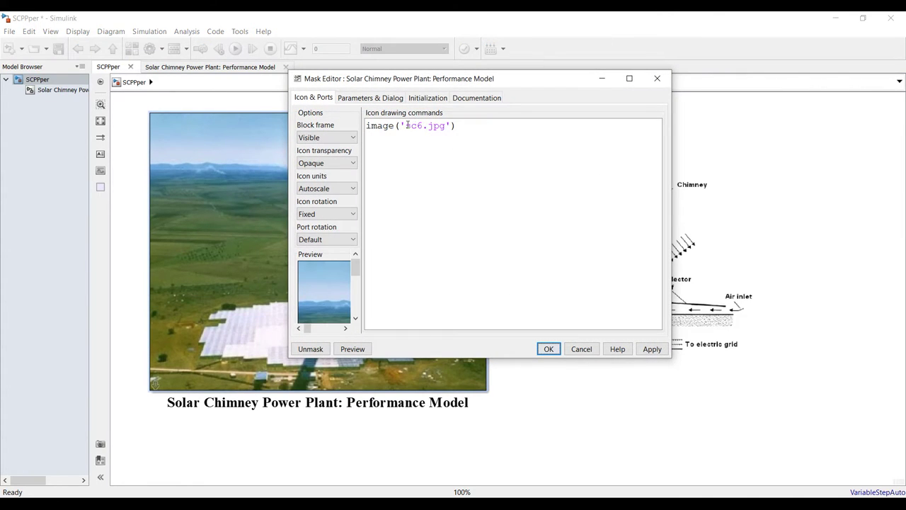
left_click_drag(405, 125, 425, 125)
left_click(414, 143)
left_click(410, 125)
left_click_drag(406, 126, 448, 126)
left_click(407, 138)
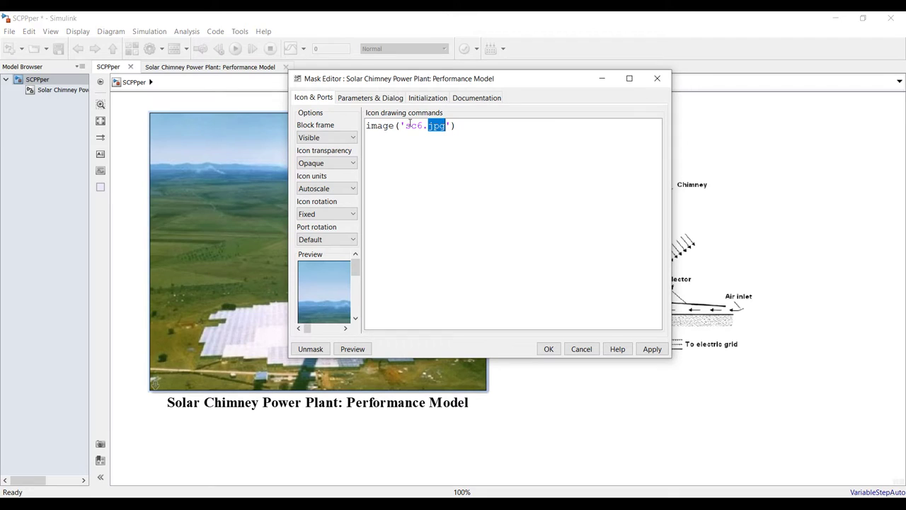
left_click_drag(405, 127, 430, 127)
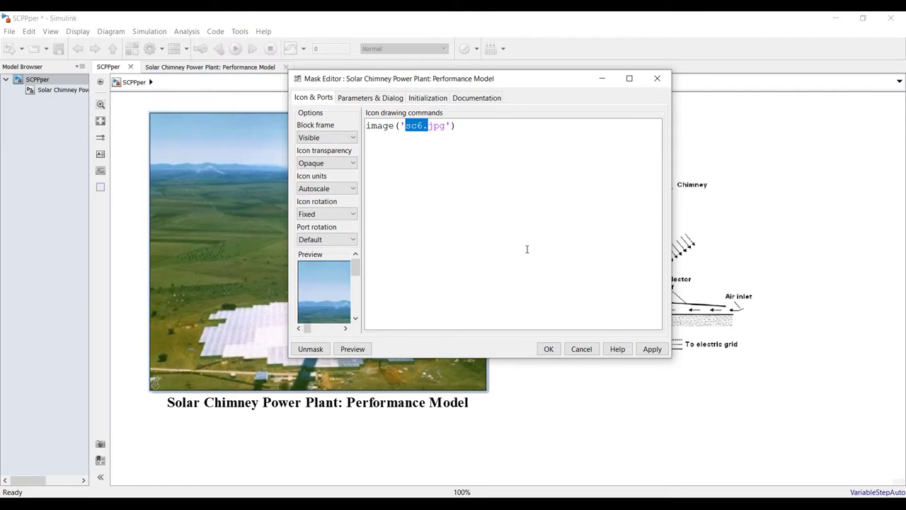
left_click(656, 351)
left_click(549, 349)
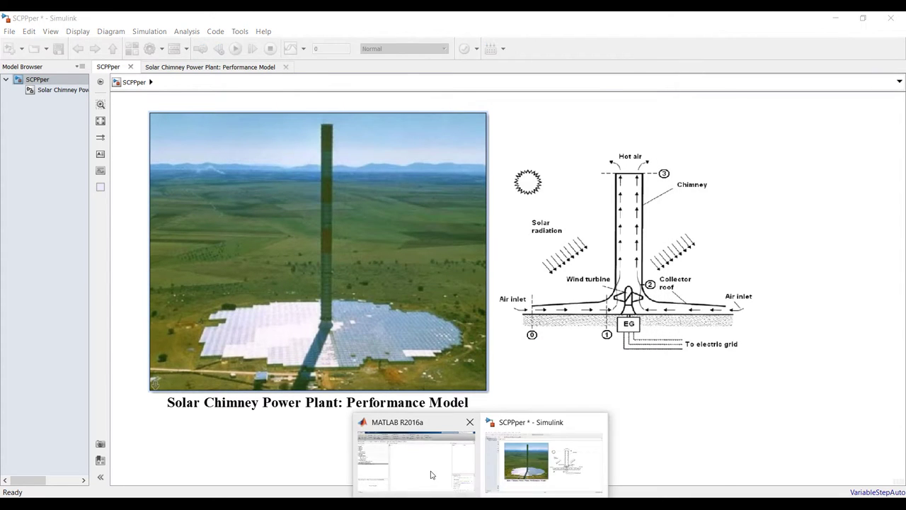
Switch to MATLAB and look through the PNG and JPG image files in the current folder, previewing sc7.jpg
left_click(430, 471)
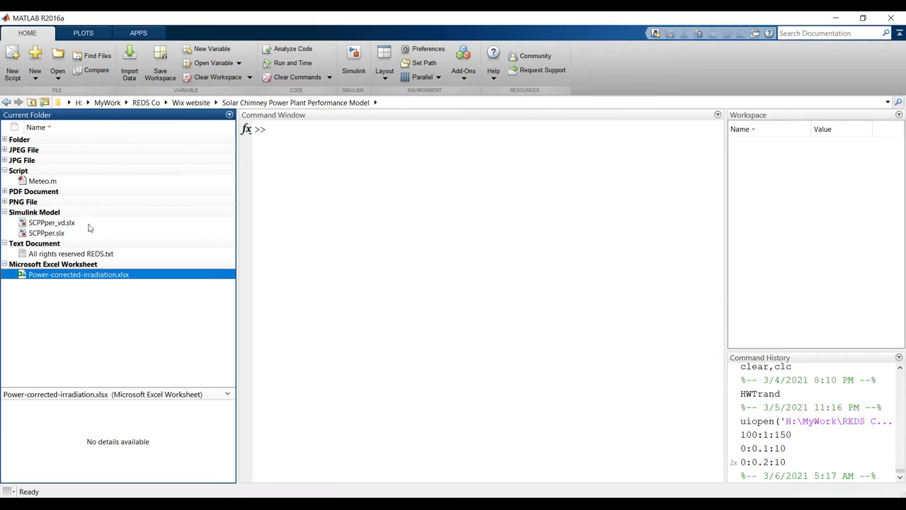
left_click(4, 202)
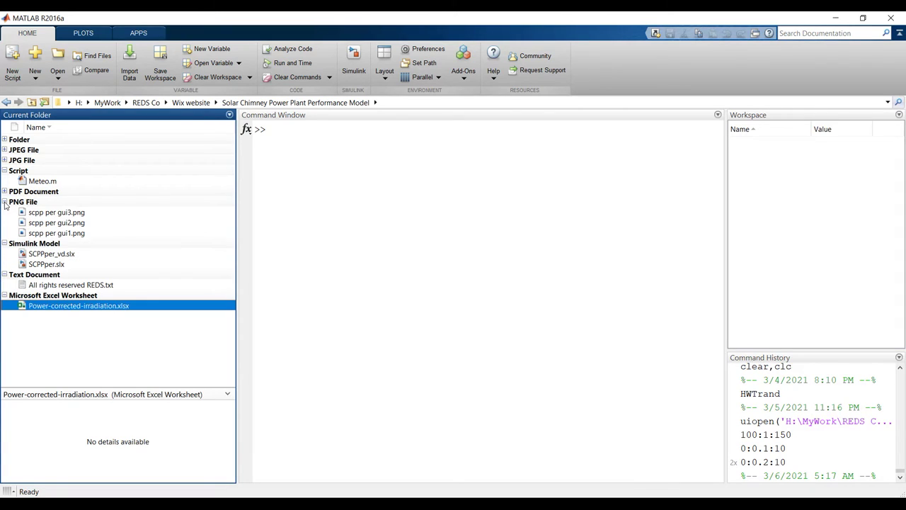
left_click(5, 160)
left_click(39, 202)
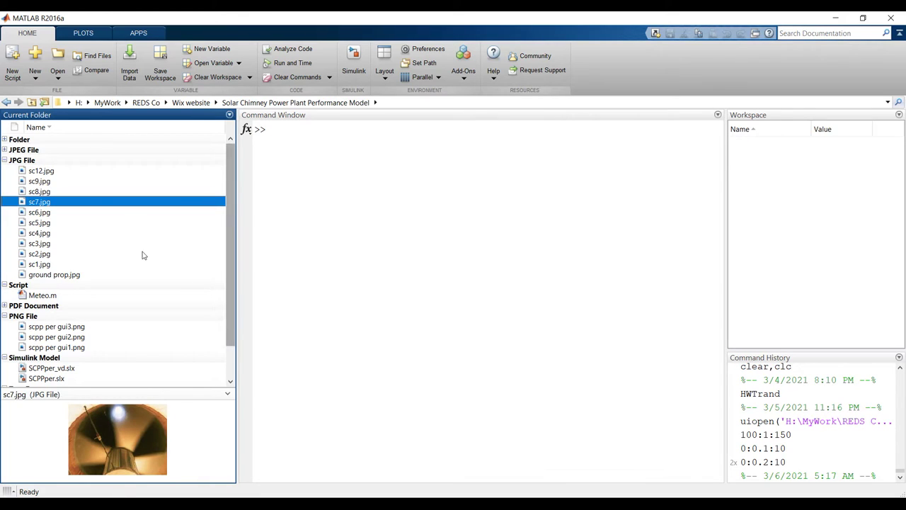
left_click(4, 161)
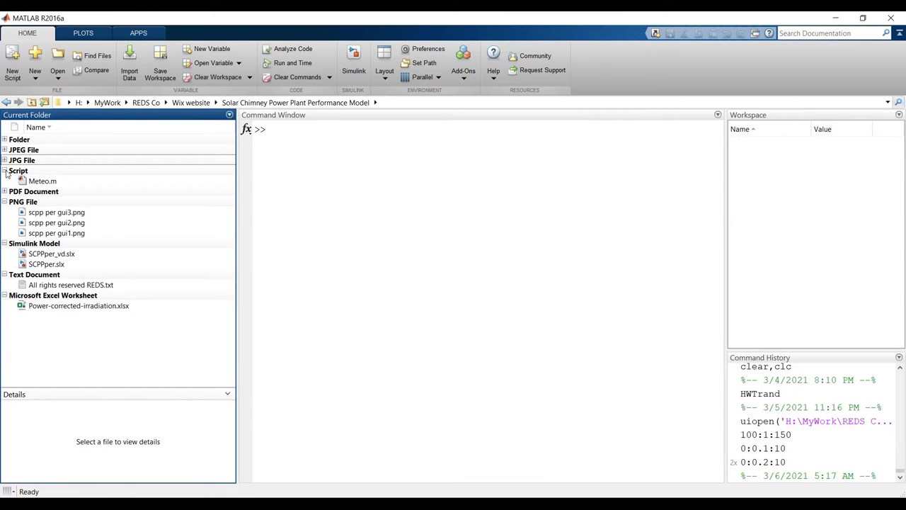
left_click(5, 201)
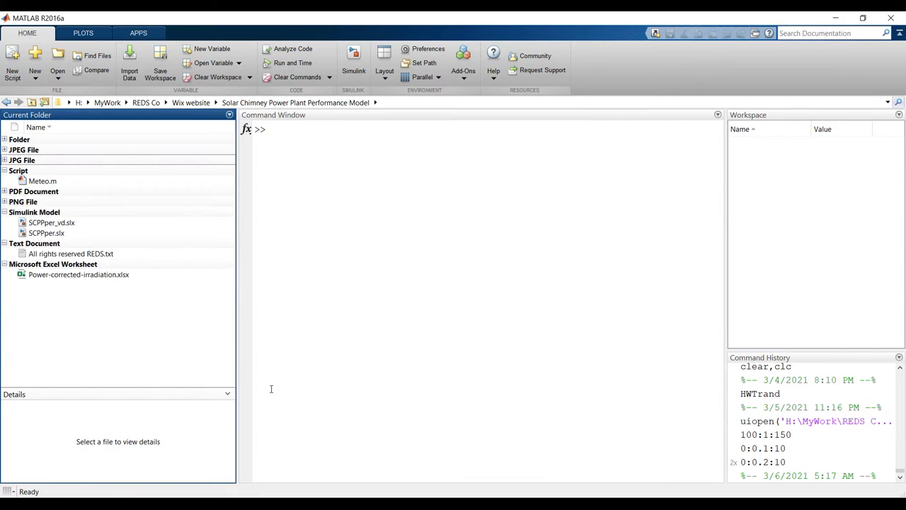
Switch back to the Simulink model and view the code of the SCPP performance function in the Performance Model subsystem, closing the editor
mouse_move(509, 504)
left_click(575, 472)
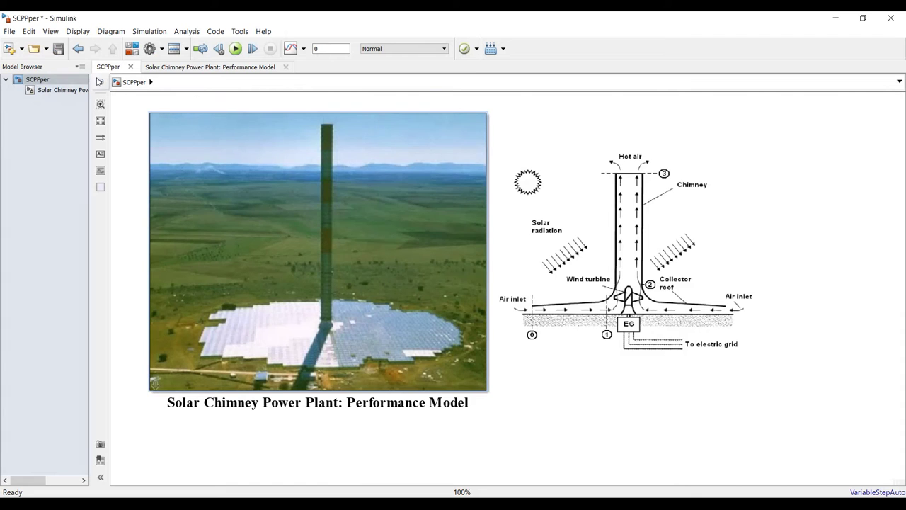
left_click(63, 92)
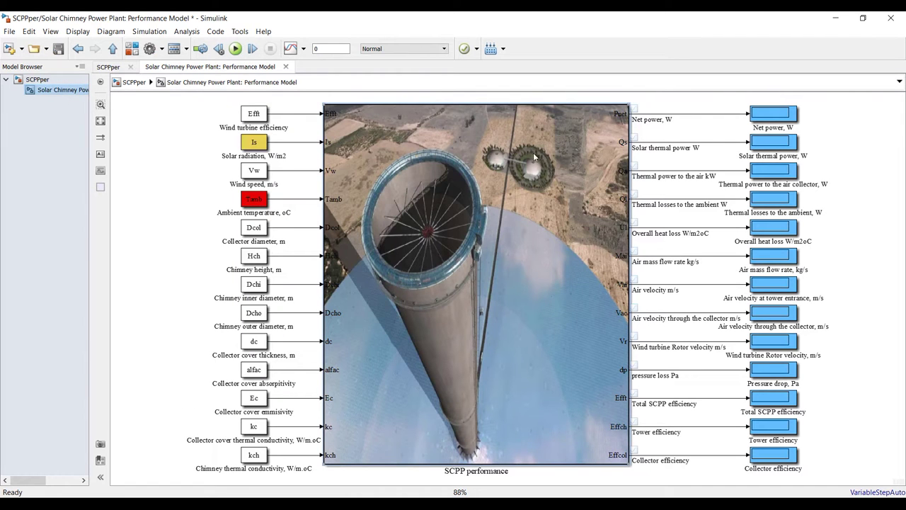
double_click(396, 143)
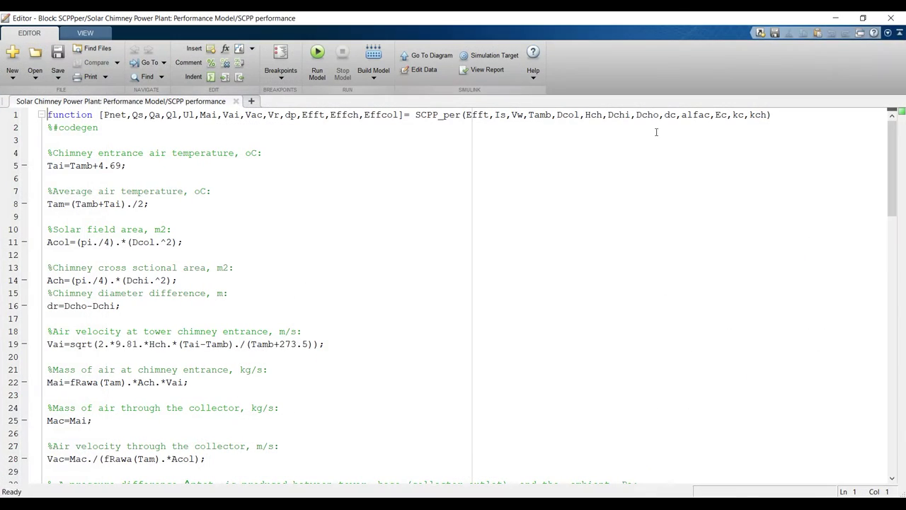
left_click(896, 18)
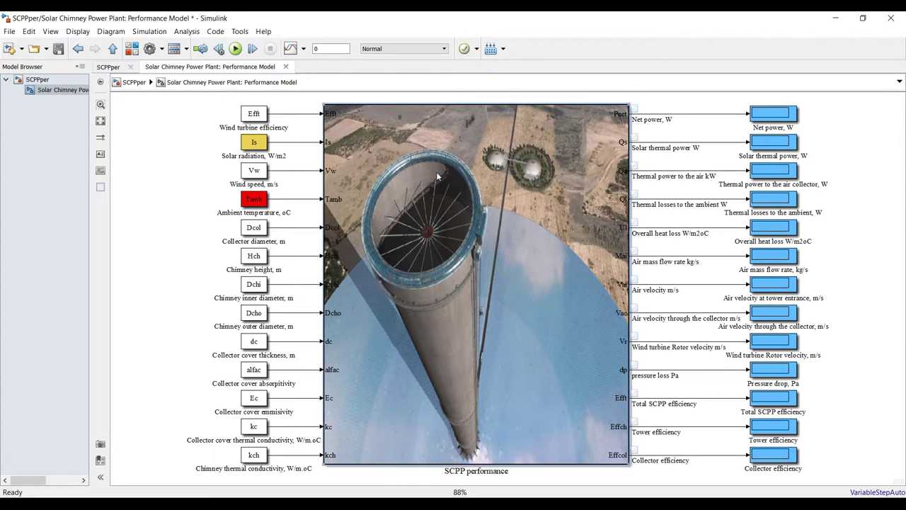
Run the simulation of the Solar Chimney Power Plant performance model from within its subsystem
left_click_drag(192, 109, 281, 377)
left_click(408, 223)
left_click(235, 48)
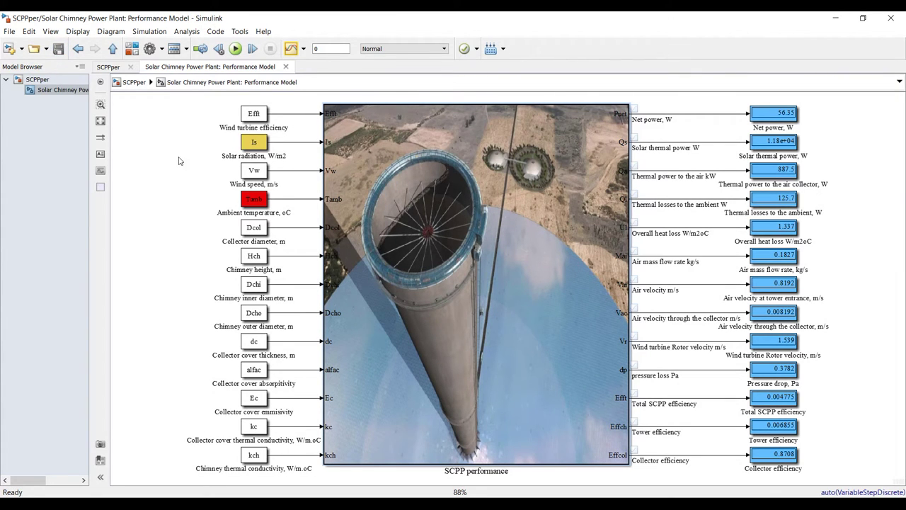
Examine the power and heat outputs on the displays, from net power and solar thermal power through overall heat loss
left_click_drag(866, 112, 690, 126)
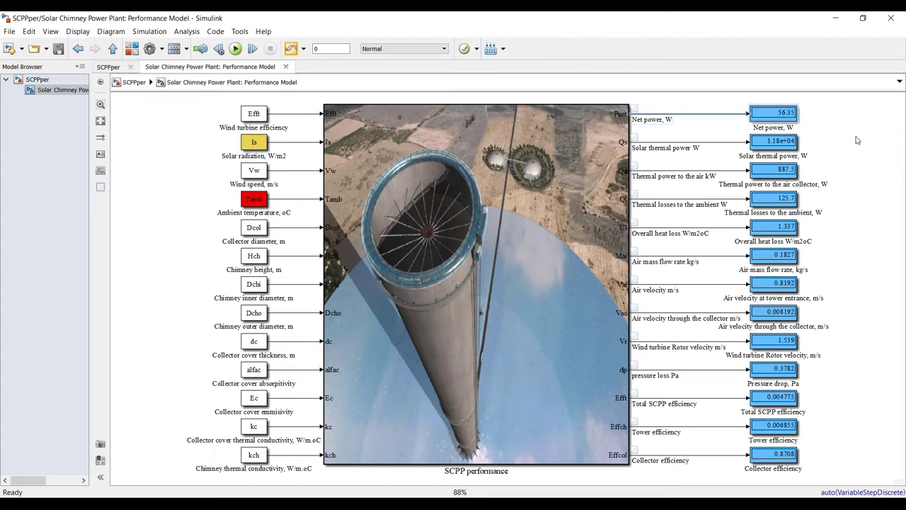
left_click_drag(855, 141, 684, 149)
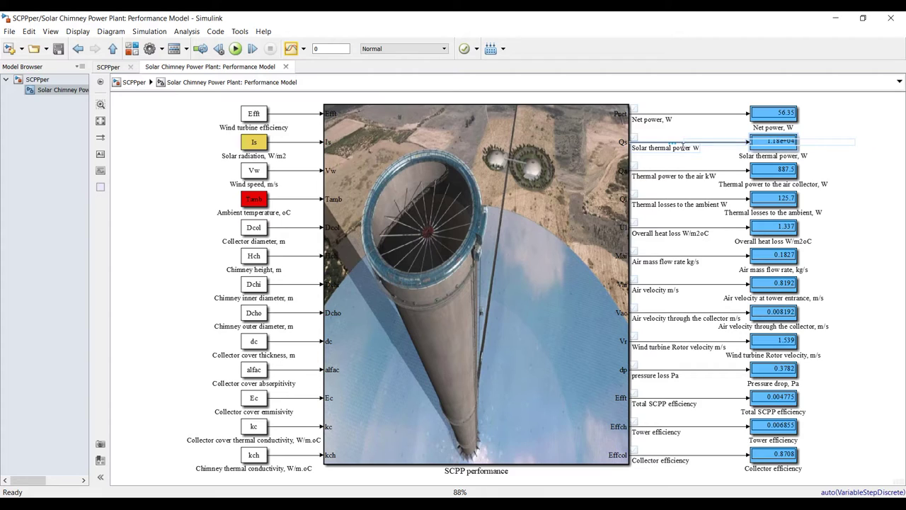
left_click(891, 203)
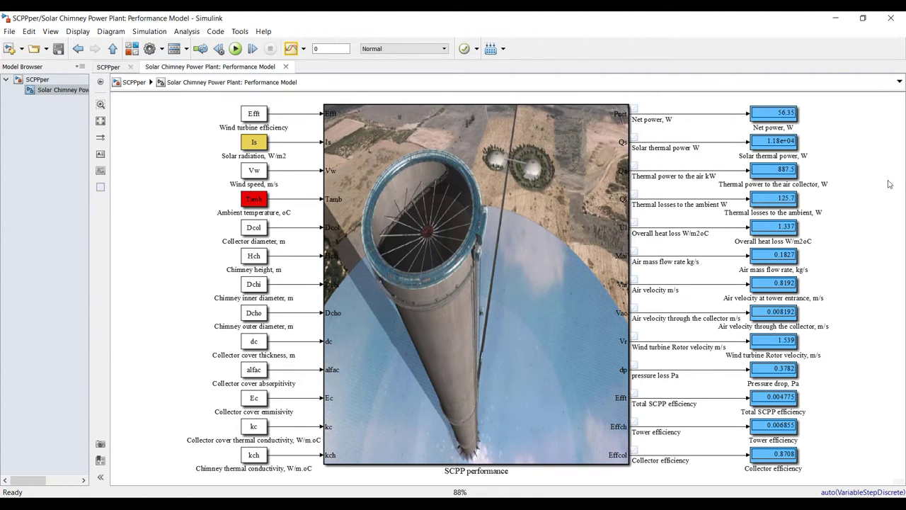
left_click_drag(891, 172, 663, 185)
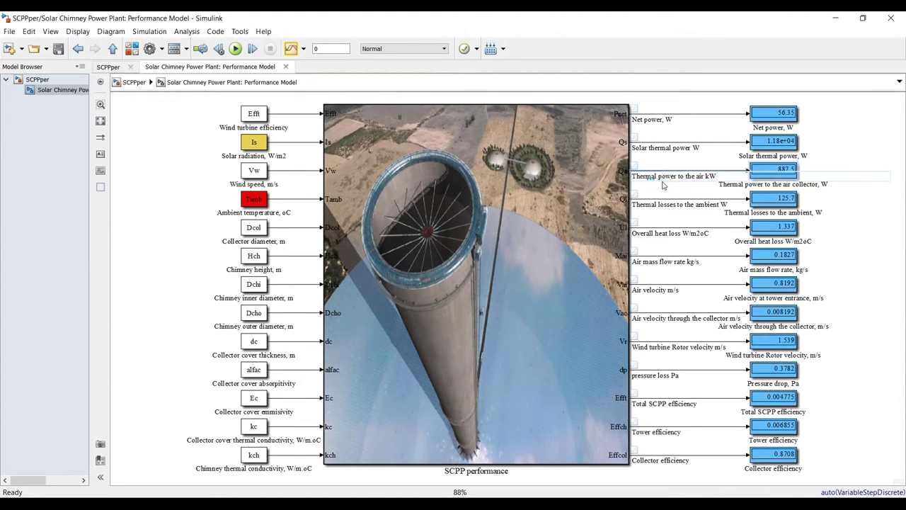
left_click(874, 226)
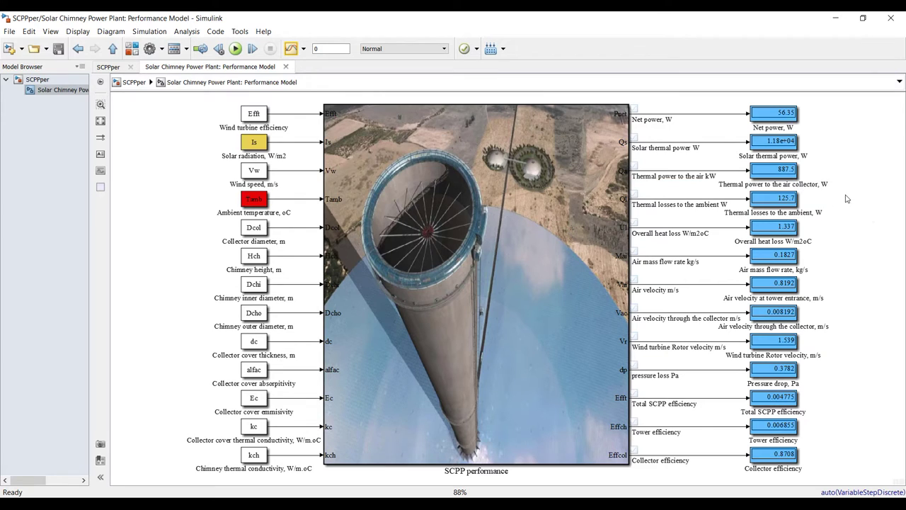
left_click_drag(845, 198, 676, 212)
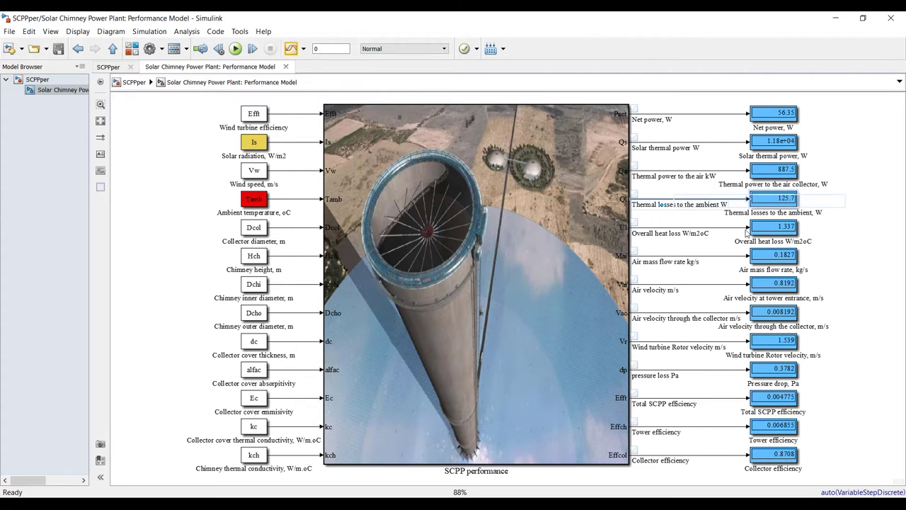
left_click_drag(852, 226, 676, 240)
Examine the remaining output displays: air mass flow rate, air and rotor velocities, pressure drop, and the total, tower and collector efficiencies
scroll(821, 254, "up", 2)
left_click_drag(841, 246, 641, 283)
left_click_drag(824, 320, 597, 314)
scroll(559, 310, "down", 2)
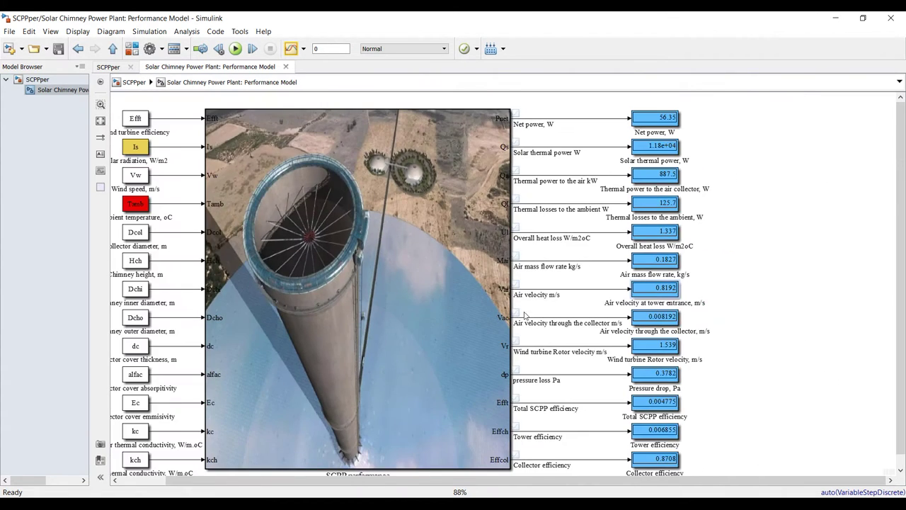
left_click_drag(899, 329, 894, 381)
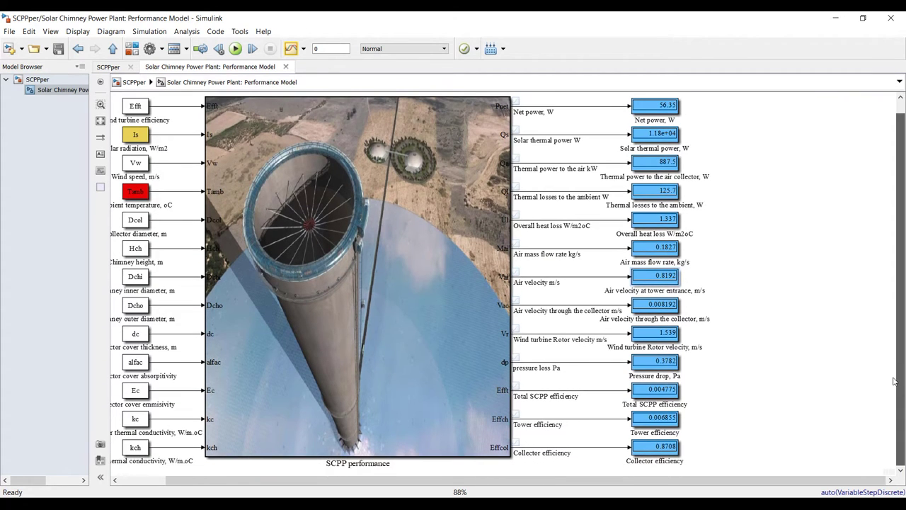
left_click_drag(725, 327, 563, 350)
left_click_drag(736, 359, 564, 376)
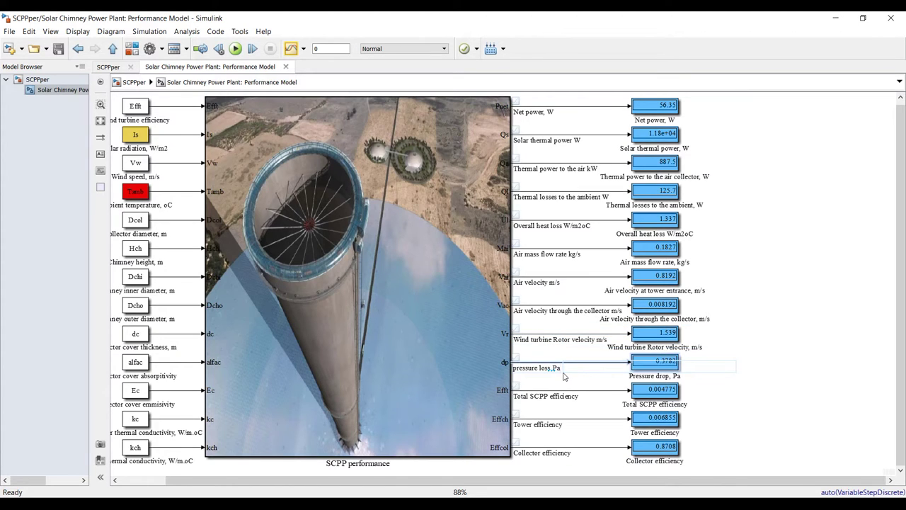
left_click_drag(739, 384, 521, 405)
left_click_drag(717, 419, 581, 434)
left_click_drag(719, 445, 611, 458)
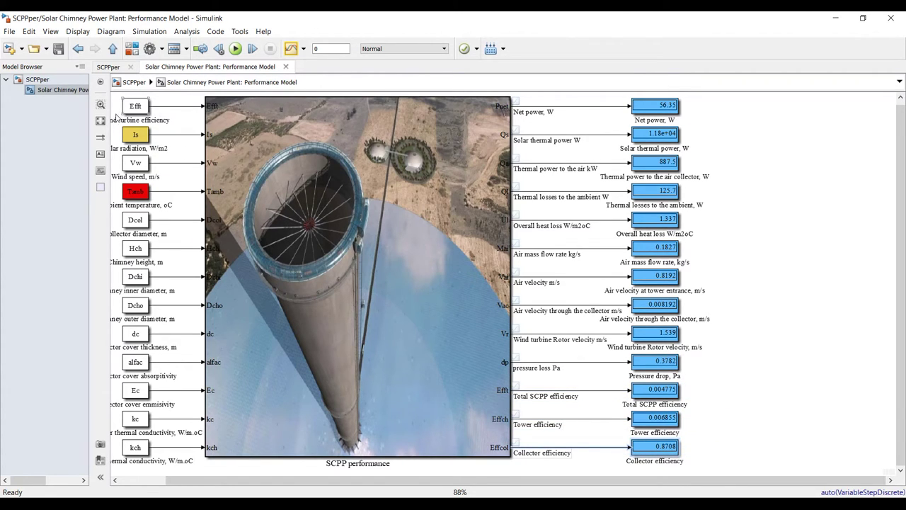
Set the simulation stop time to inf and save the model
left_click(101, 121)
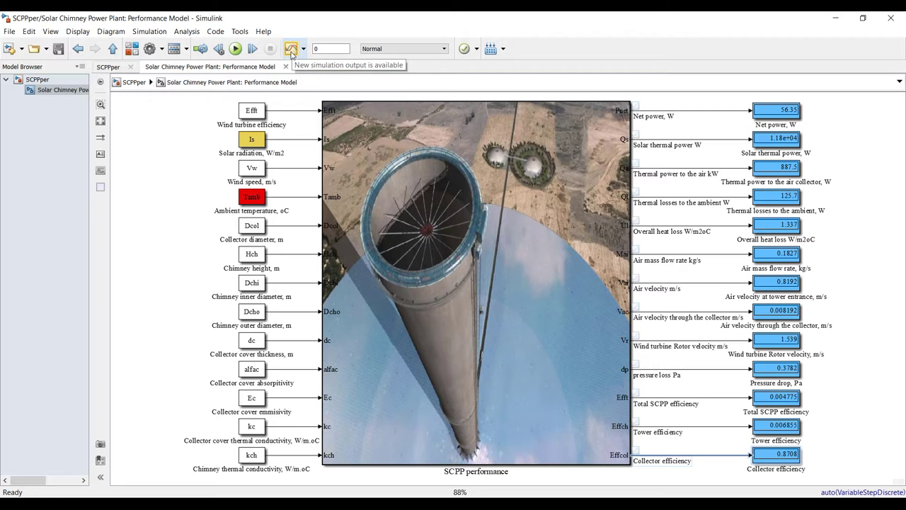
double_click(328, 49)
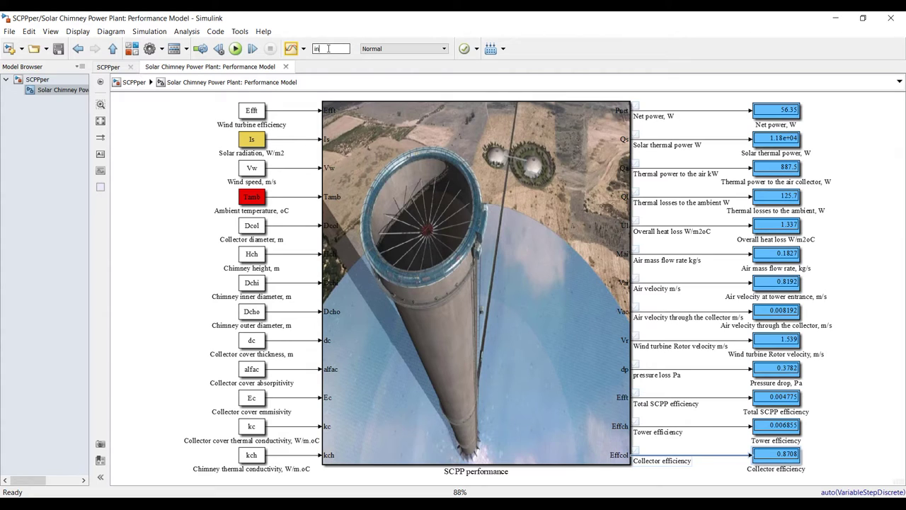
left_click(185, 162)
left_click(58, 48)
Open the parameters of the top-level Solar Chimney Power Plant block, move the dialog aside, and return to the subsystem diagram
left_click(51, 79)
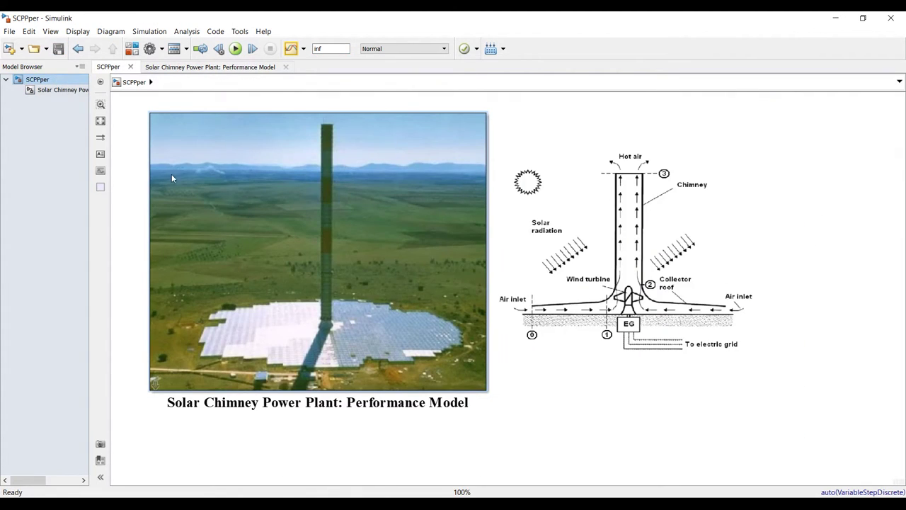
double_click(195, 153)
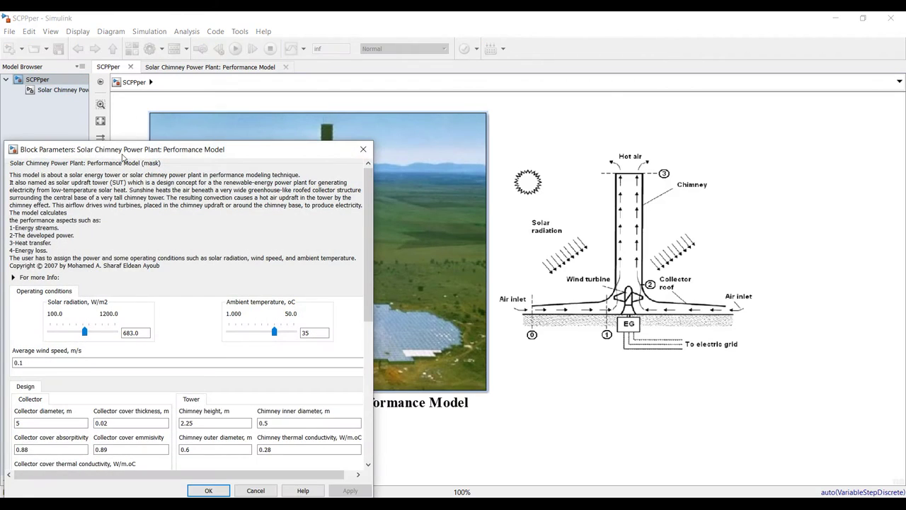
left_click_drag(126, 156, 354, 99)
left_click(62, 90)
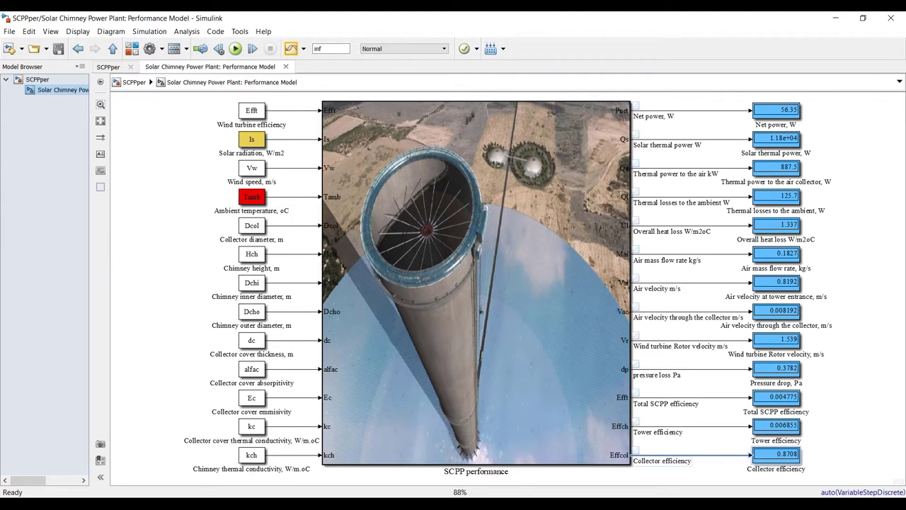
Switch to MATLAB to inspect the variables in the workspace, starting with Dcol, and return to the Simulink subsystem
left_click(388, 470)
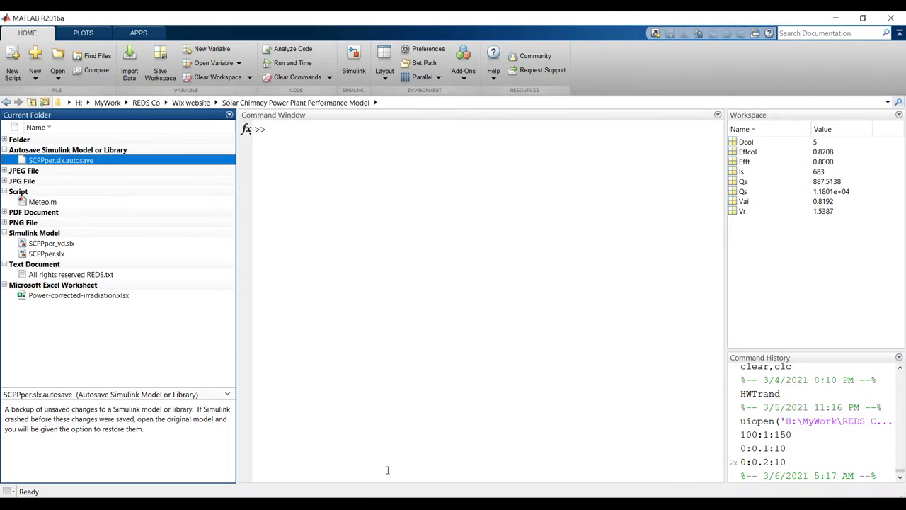
left_click(742, 143)
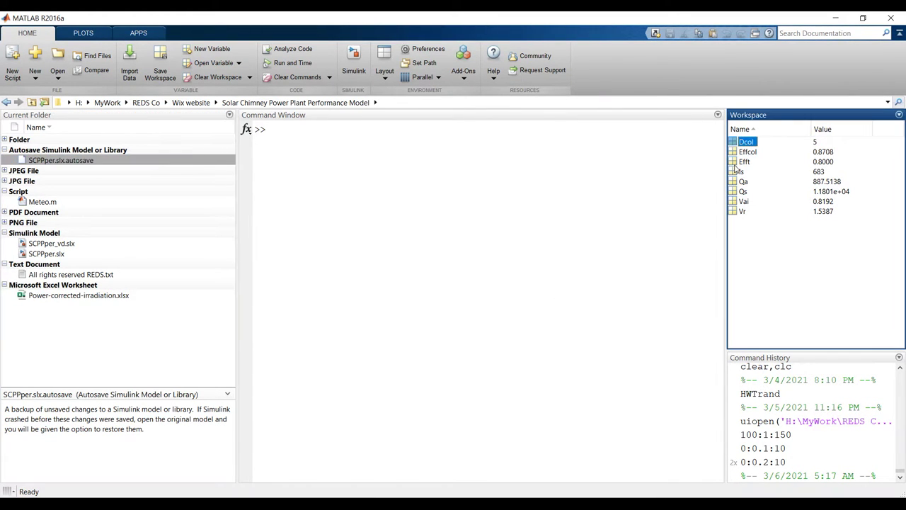
left_click(502, 495)
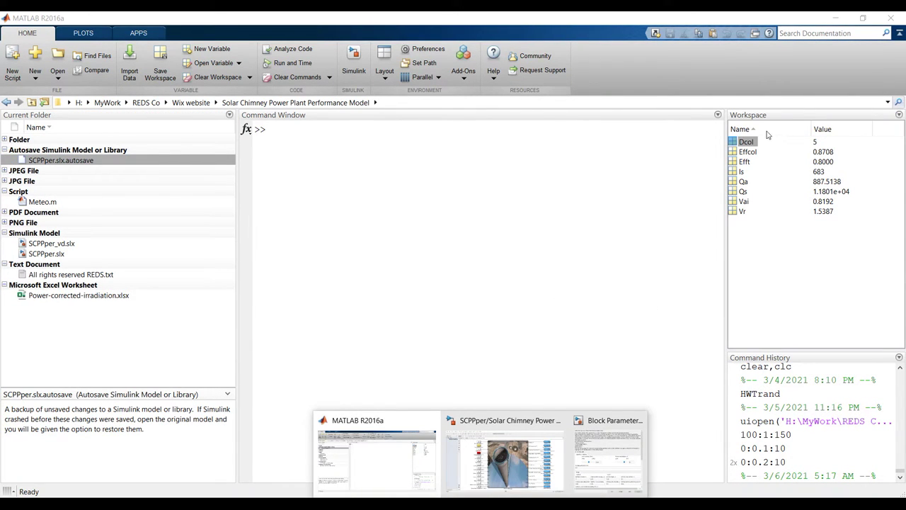
left_click(521, 478)
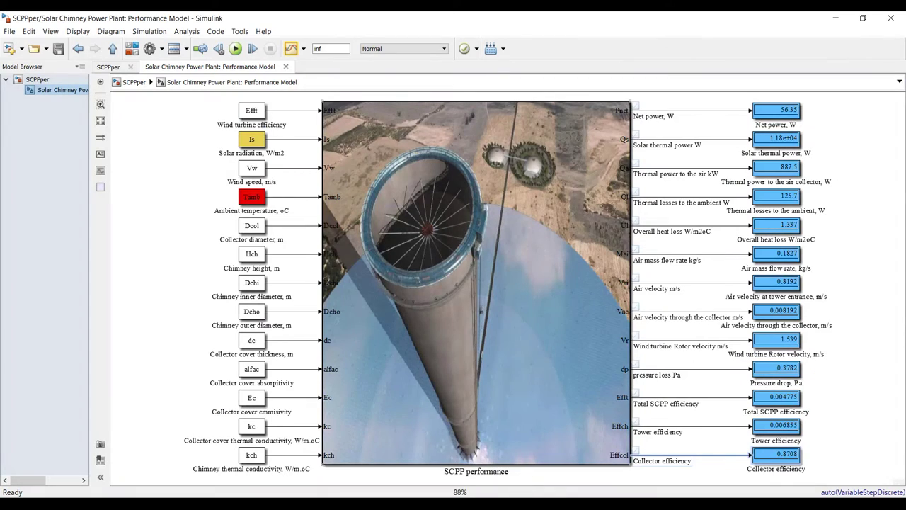
In the Model Explorer, enable saving the final value to the base workspace for the SCPP performance function's Pnet output
left_click(174, 49)
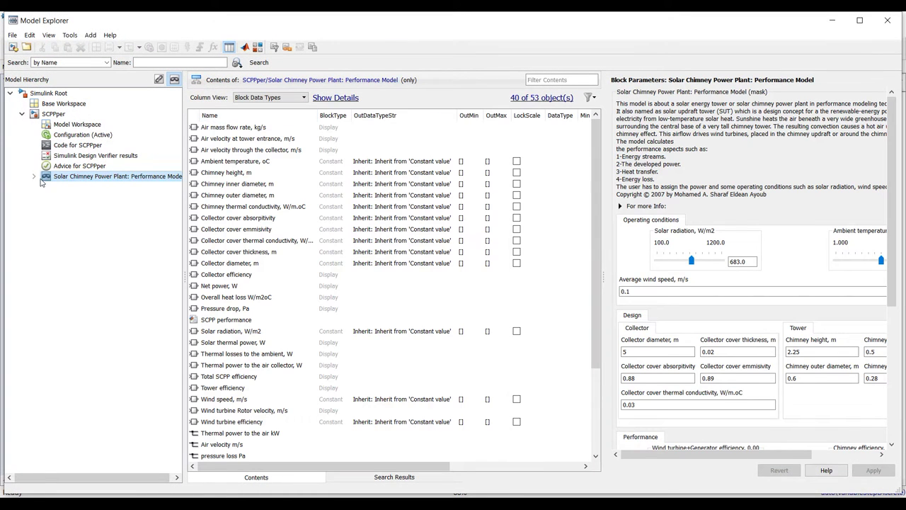
left_click(34, 176)
left_click(64, 187)
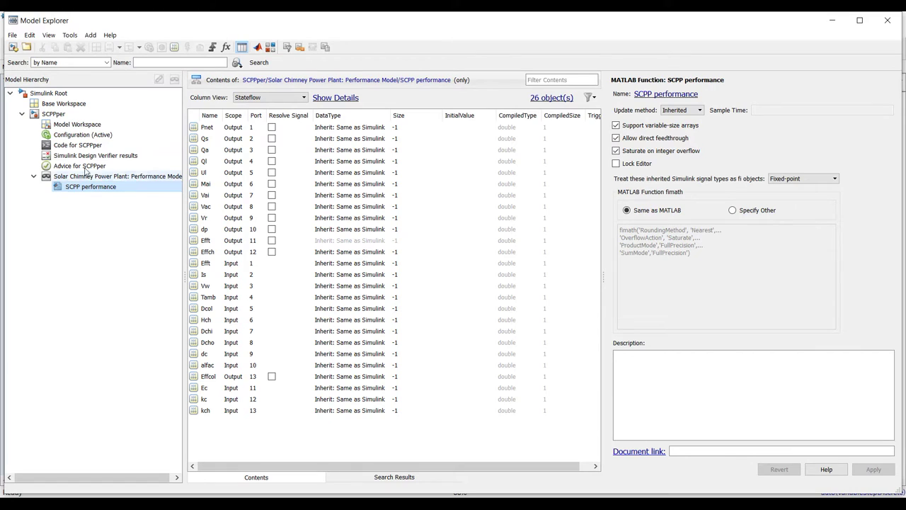
left_click(201, 128)
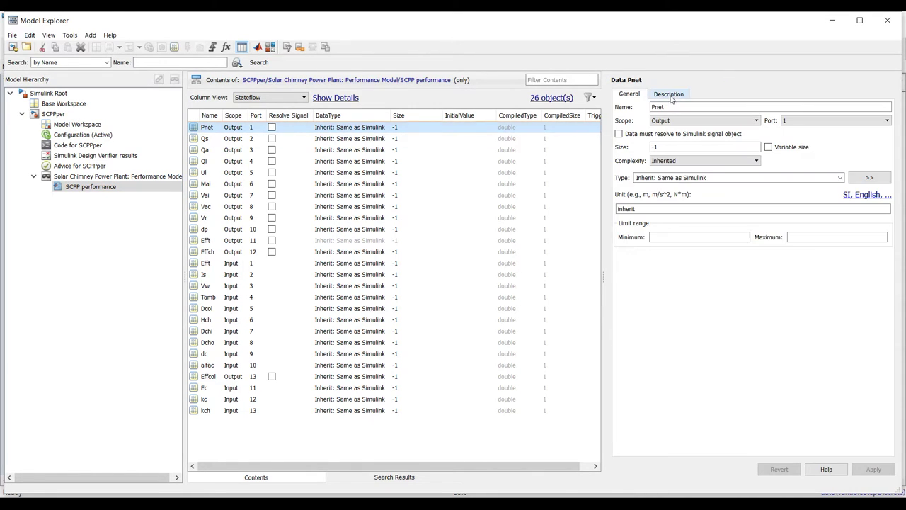
left_click(669, 95)
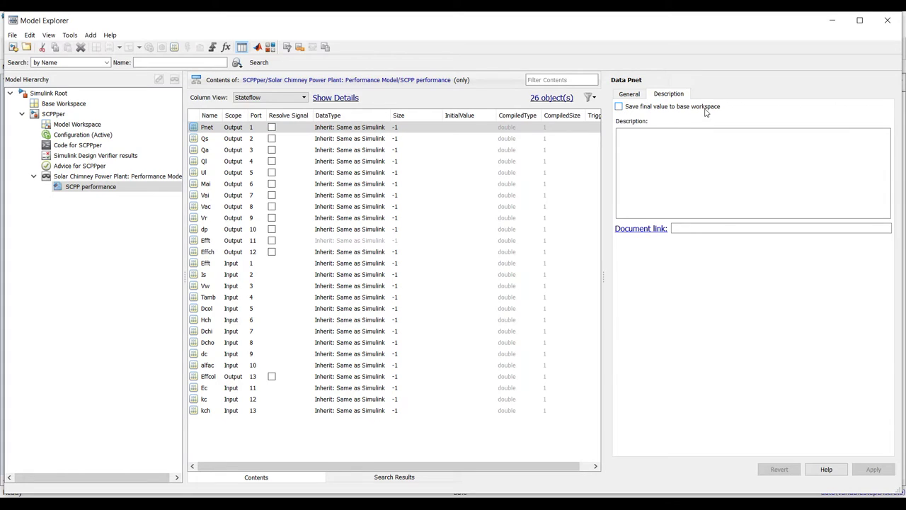
left_click(618, 107)
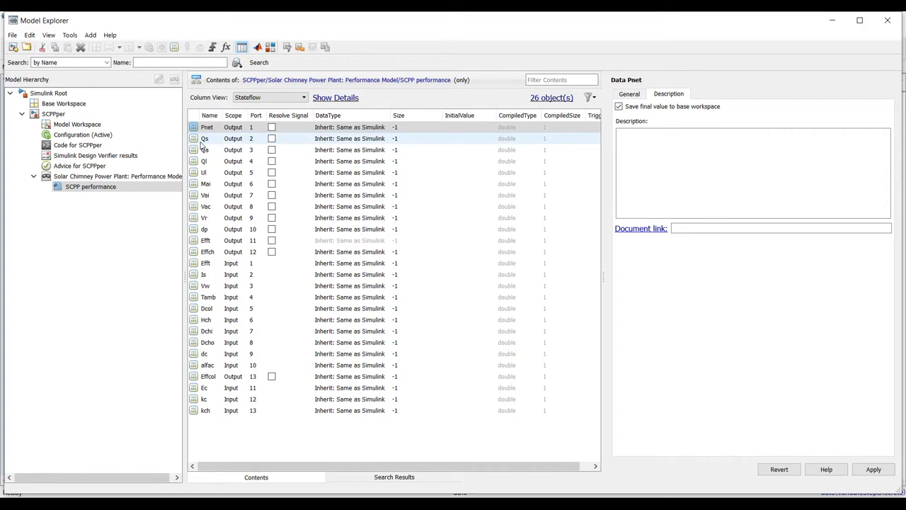
Enable saving the final value to the base workspace for the Qs, Qa, Ql and Ul outputs
left_click(213, 138)
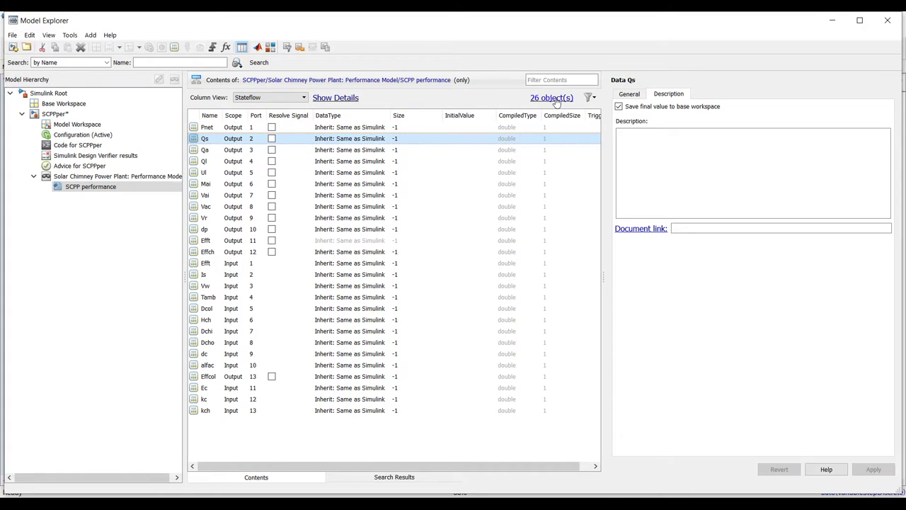
left_click(210, 151)
left_click(205, 161)
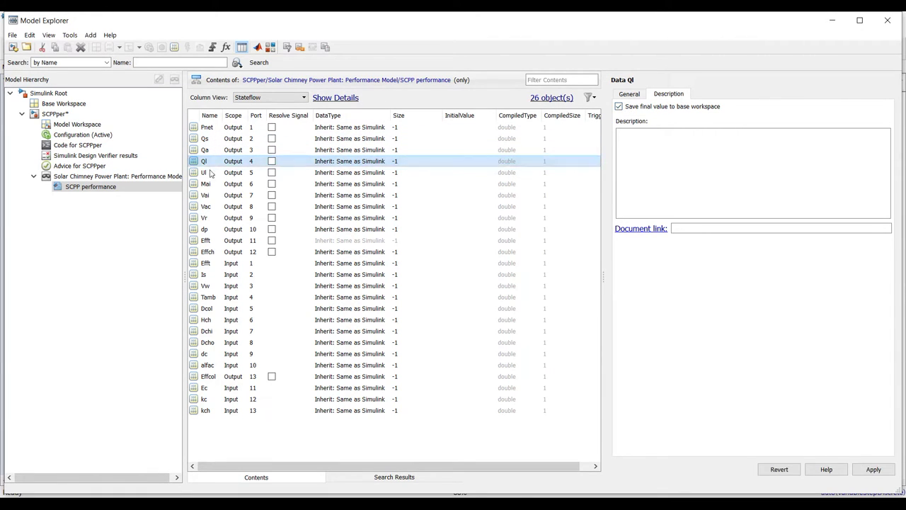
left_click(204, 173)
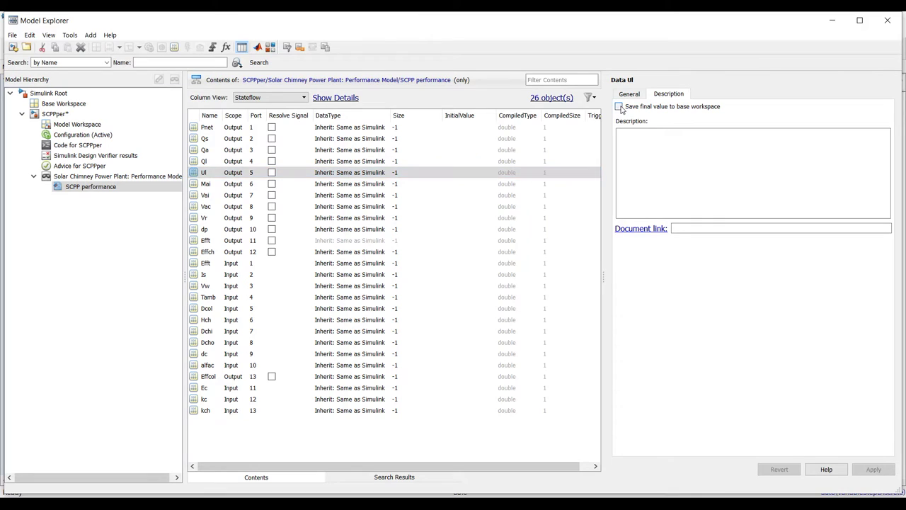
Enable saving the final value to the base workspace for the Mai, Vai, Vac and Vr outputs
left_click(203, 185)
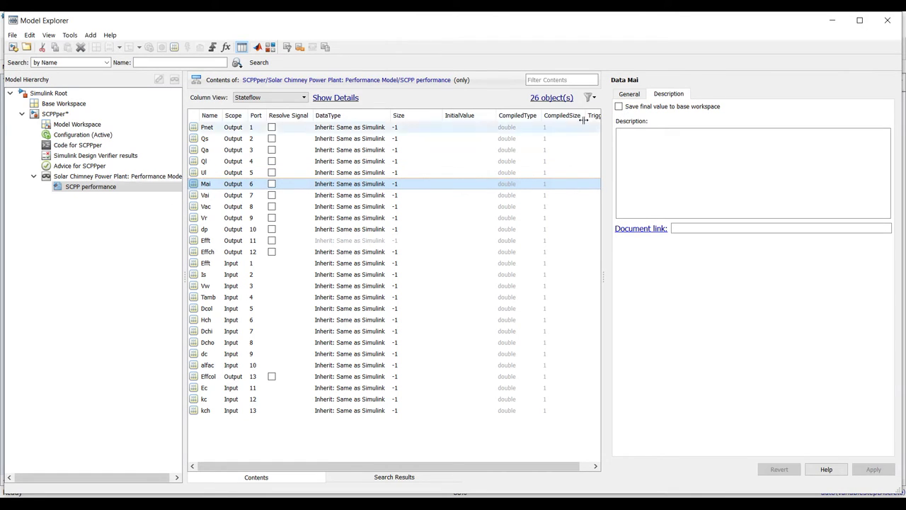
left_click(619, 107)
left_click(223, 194)
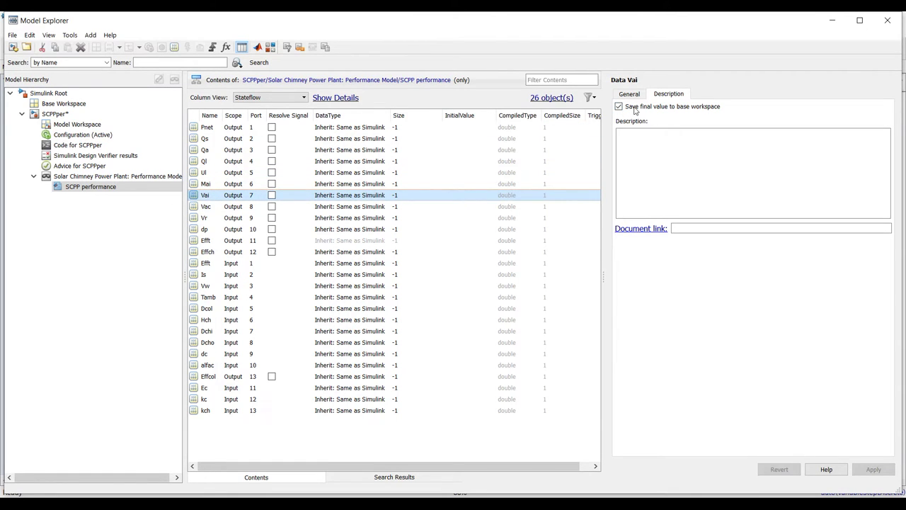
left_click(222, 206)
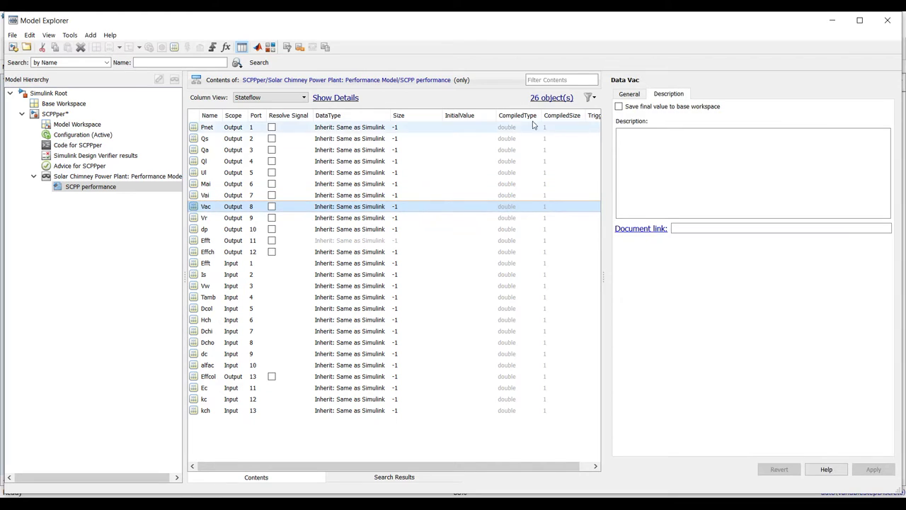
left_click(618, 106)
left_click(201, 218)
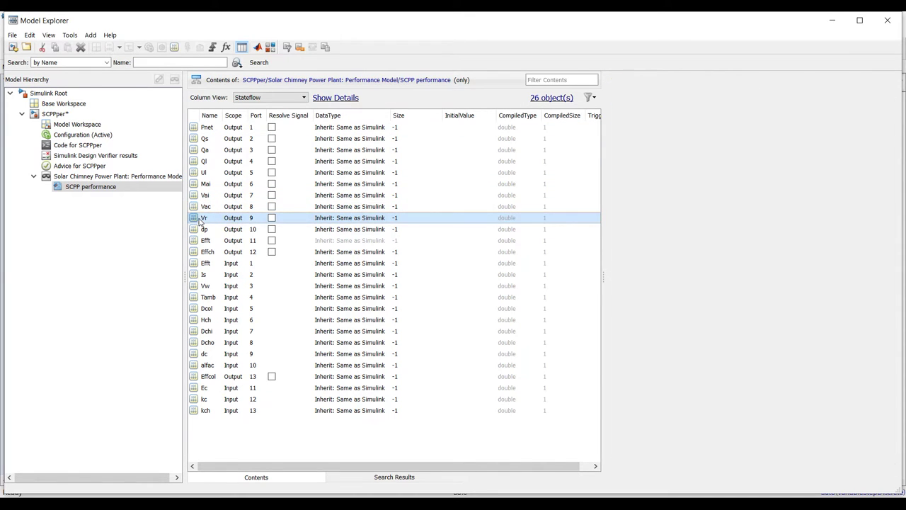
Enable saving the final value to the base workspace for the dp, Efft and Effch outputs and the Efft input, and close the Model Explorer
left_click(202, 230)
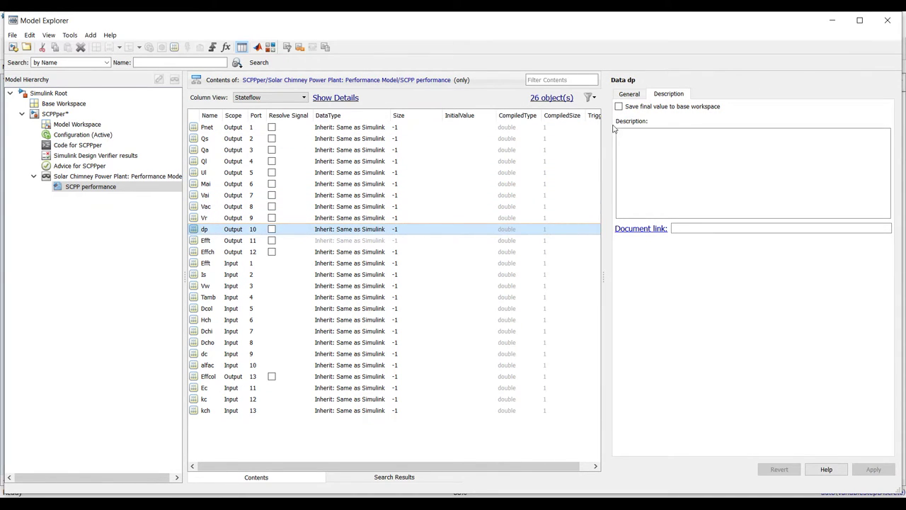
left_click(619, 106)
left_click(206, 242)
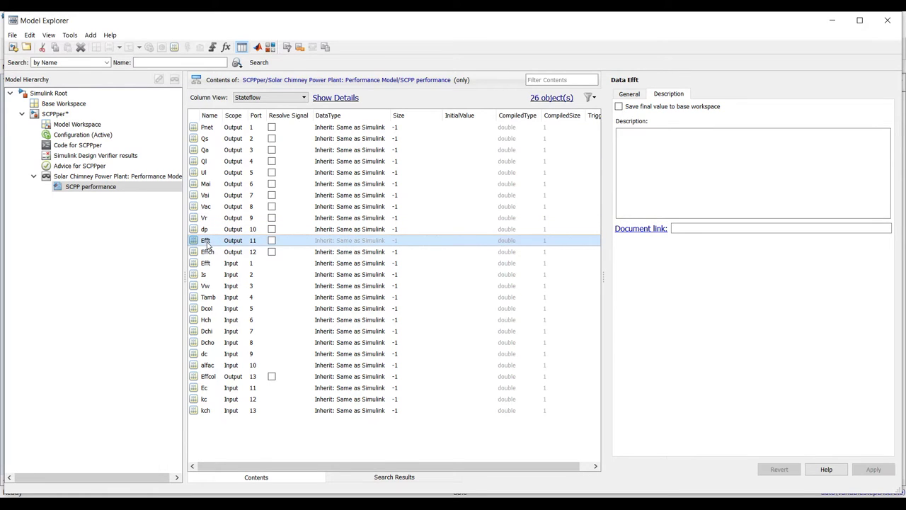
left_click(618, 106)
left_click(206, 251)
left_click(619, 106)
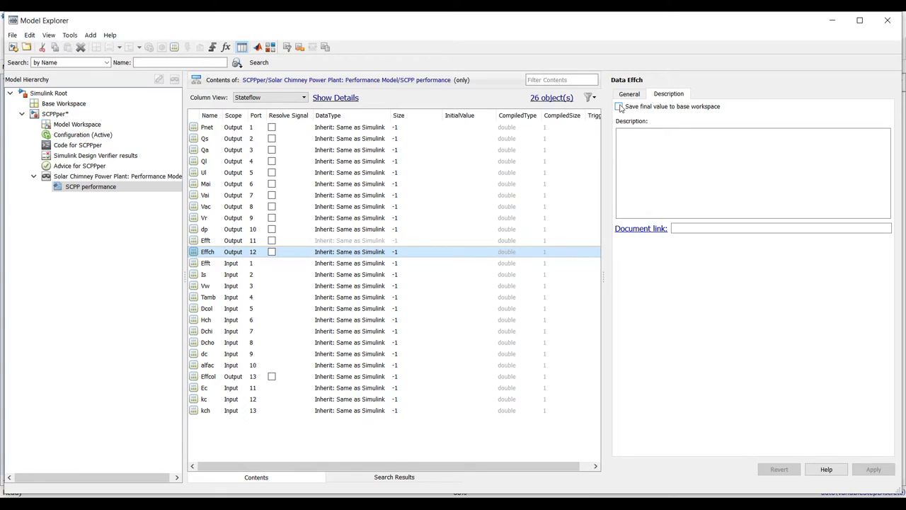
left_click(204, 264)
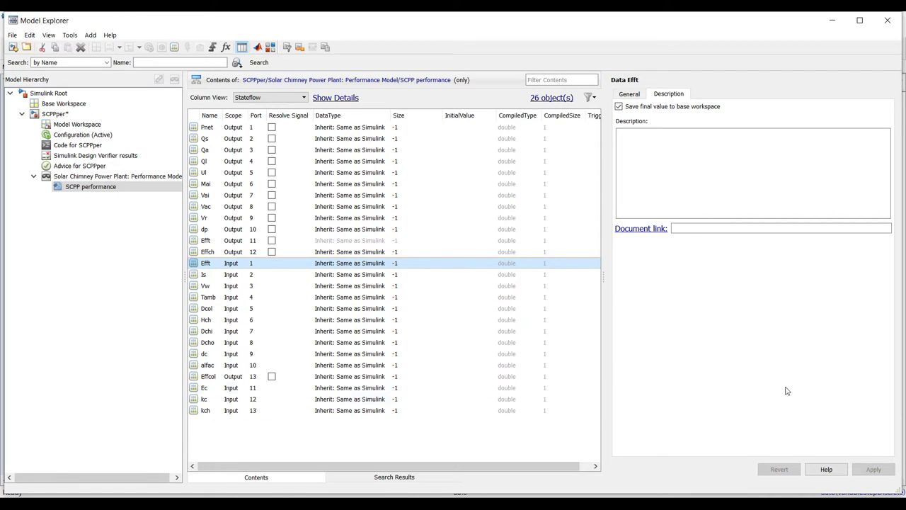
left_click(887, 19)
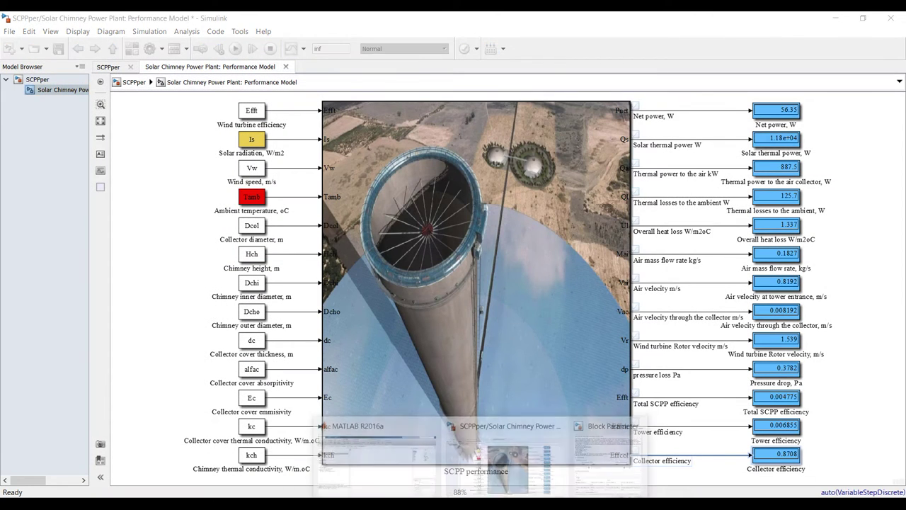
Confirm the open block parameters and run the model with a simulation stop time of 0
left_click(586, 446)
left_click(443, 423)
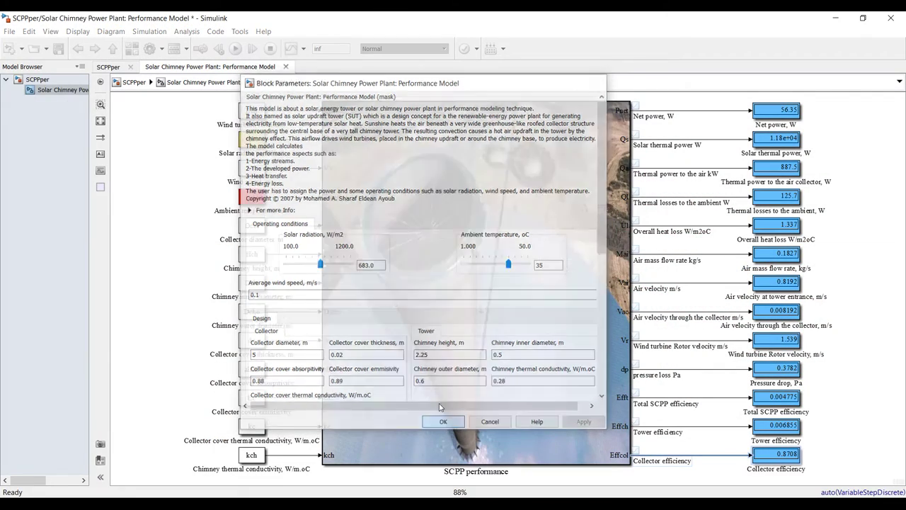
double_click(326, 48)
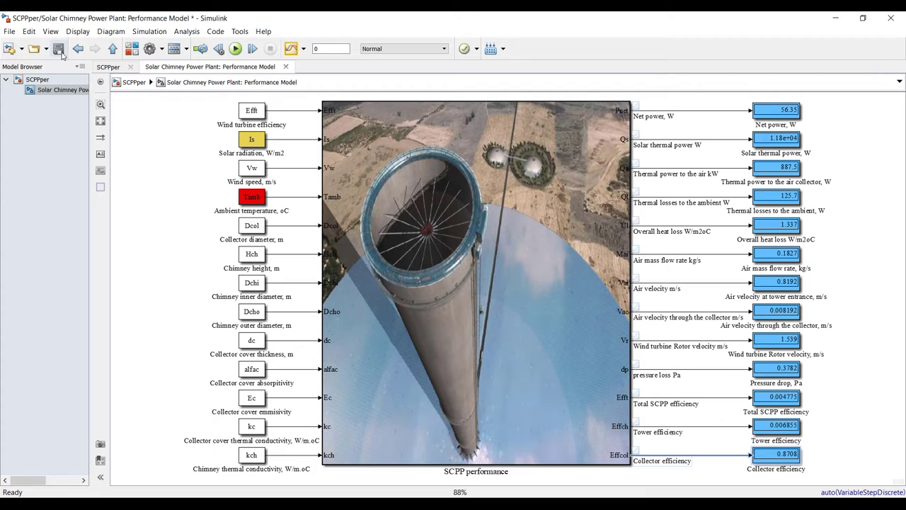
left_click(236, 49)
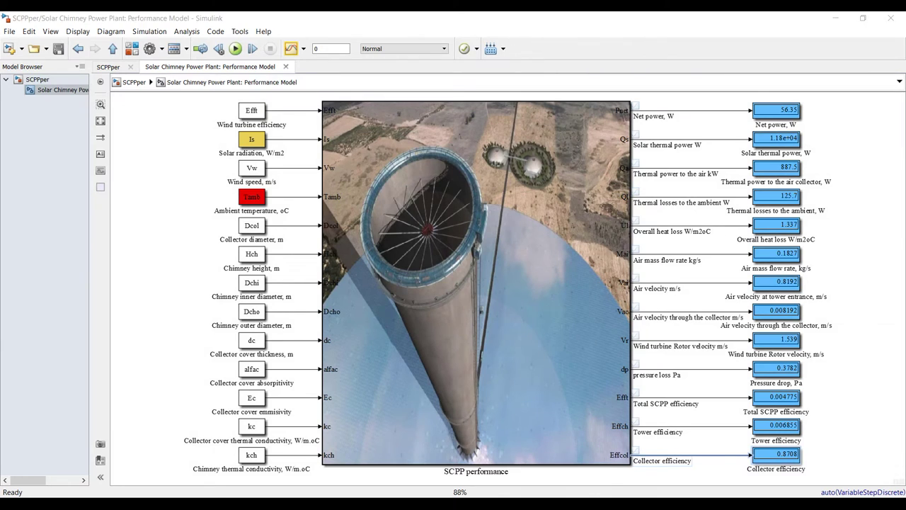
Switch to MATLAB and display the values of Pnet, Qa and Ul in the Command Window
left_click(410, 452)
left_click(746, 202)
left_click_drag(745, 211, 418, 215)
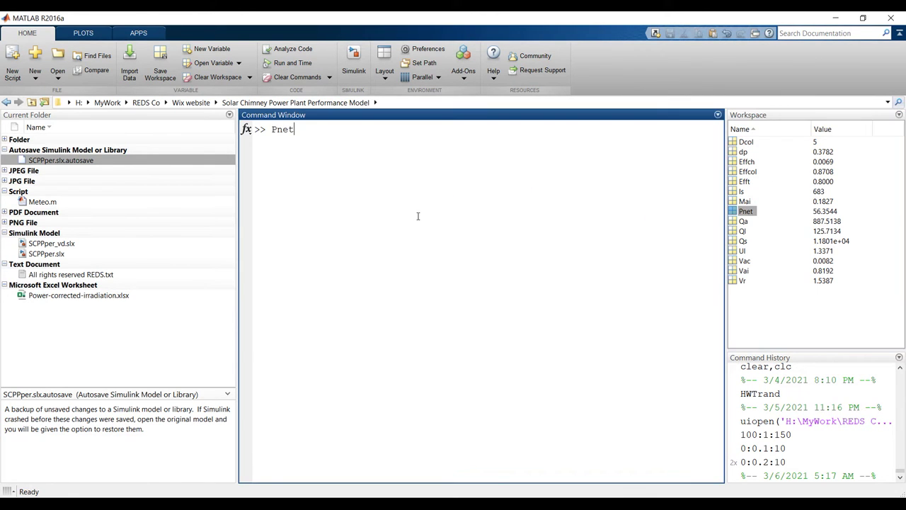
key("Return")
left_click(744, 222)
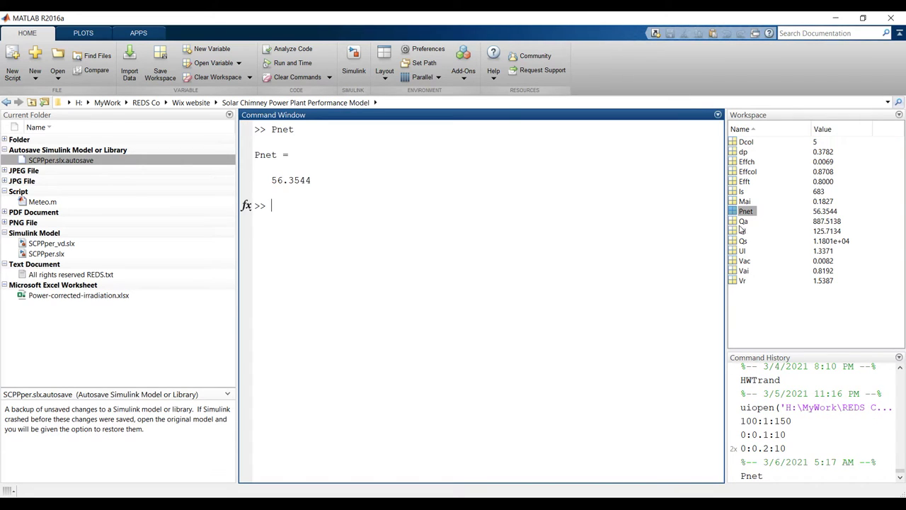
left_click_drag(743, 222, 474, 246)
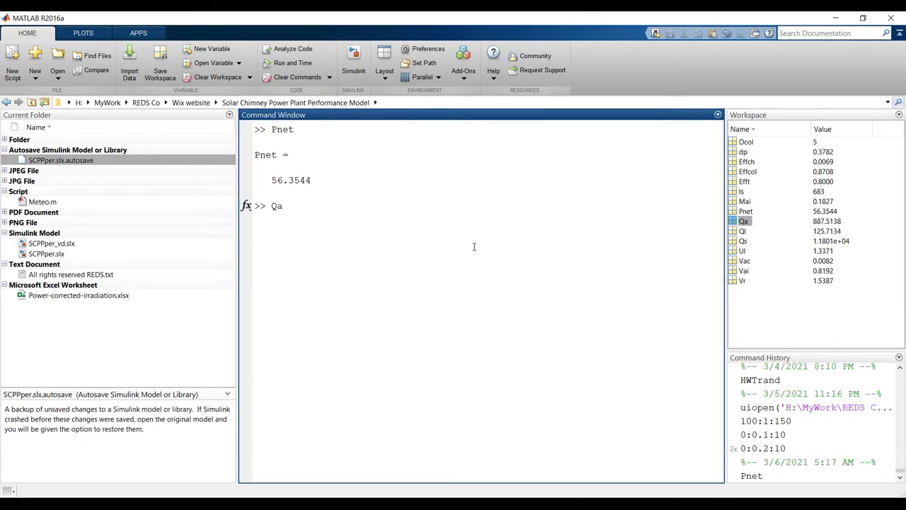
key("Return")
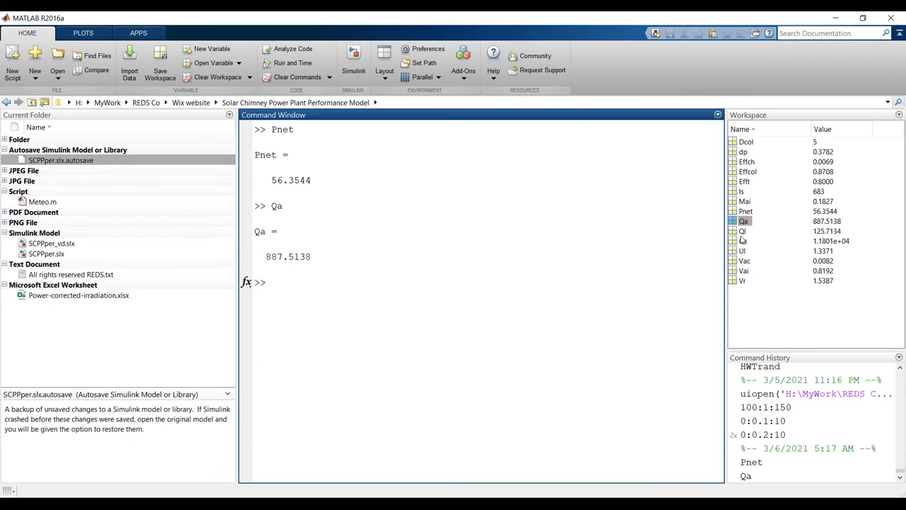
left_click_drag(733, 251, 506, 317)
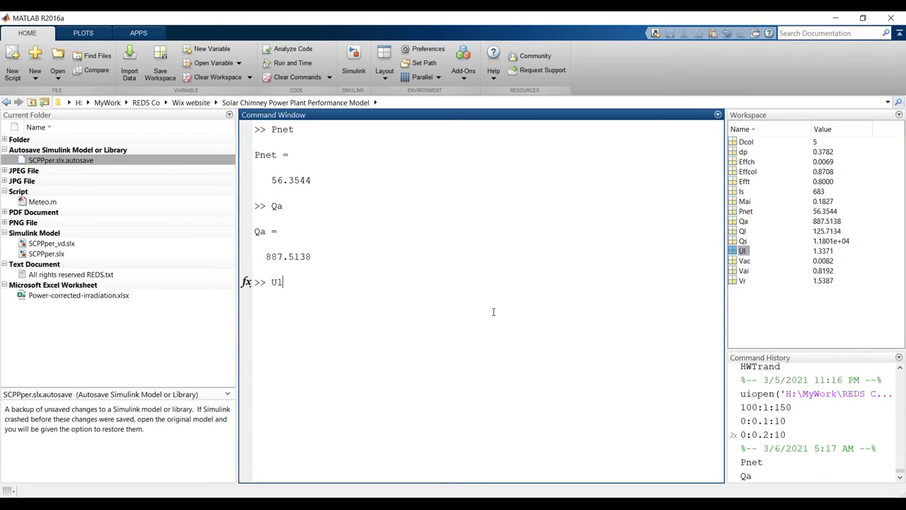
key("Return")
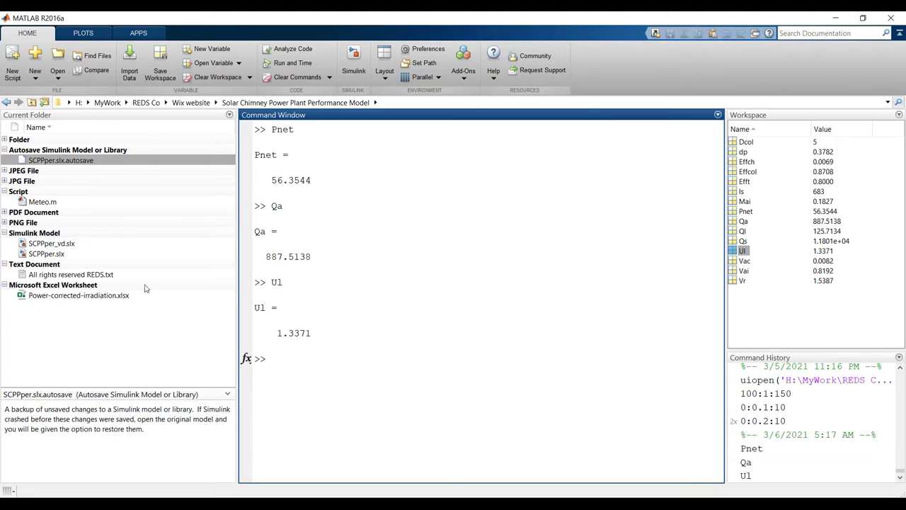
Return to the top level of the SCPPper model in Simulink and open the parameters of the Solar Chimney Power Plant block
left_click(49, 253)
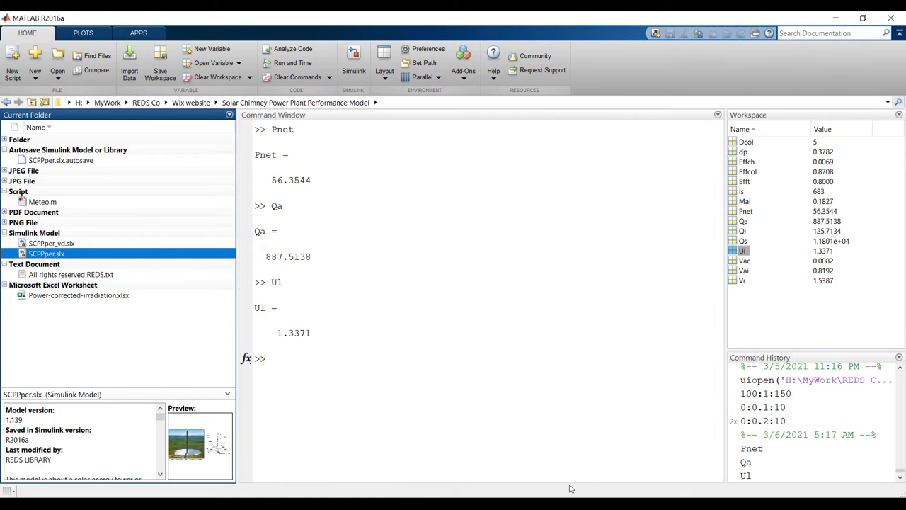
left_click(531, 467)
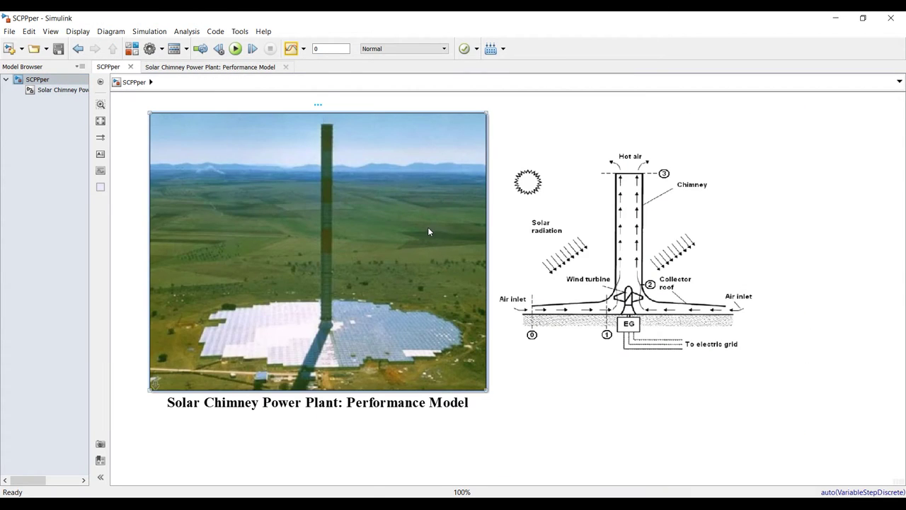
double_click(428, 232)
left_click_drag(290, 155, 516, 129)
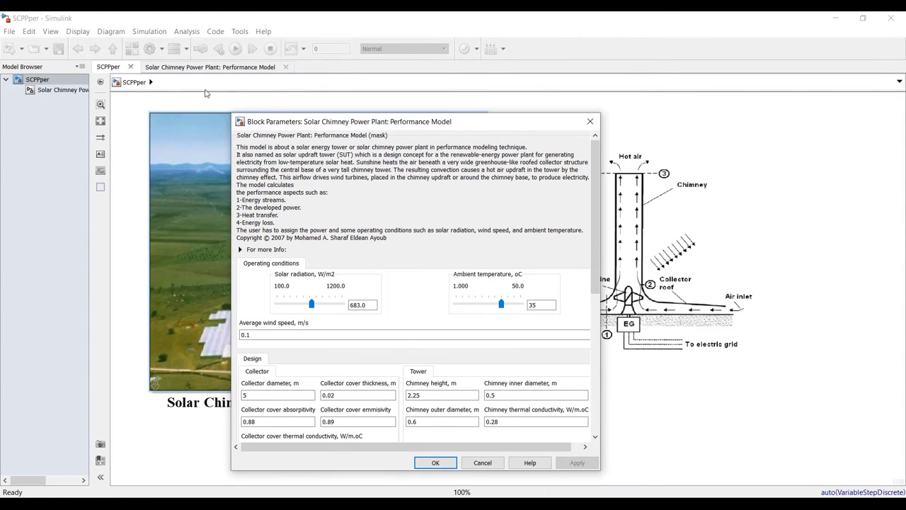
In the performance model subsystem, set the simulation stop time to inf and save the model
left_click(70, 90)
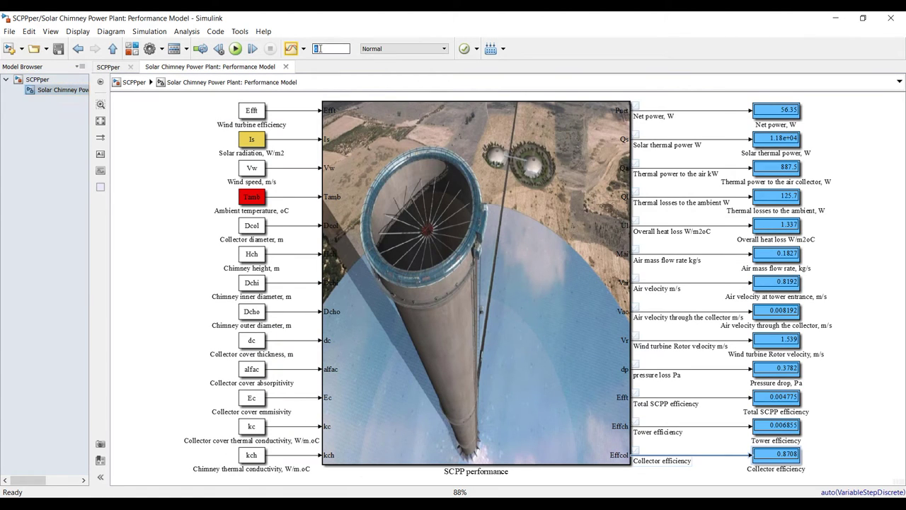
key("Return")
left_click(60, 49)
Select the output signals from net power down to air mass flow rate and view their signal streaming and logging options
scroll(684, 102, "up", 5)
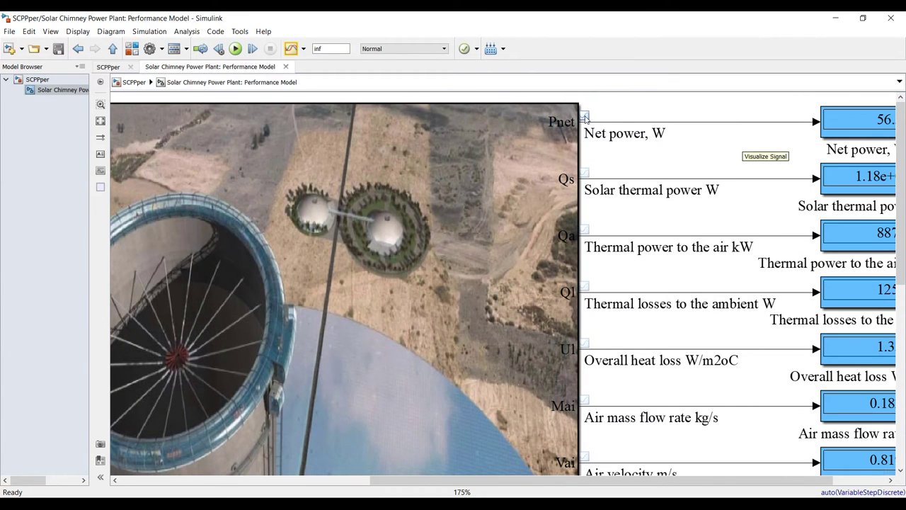
left_click_drag(649, 111, 697, 447)
left_click(302, 49)
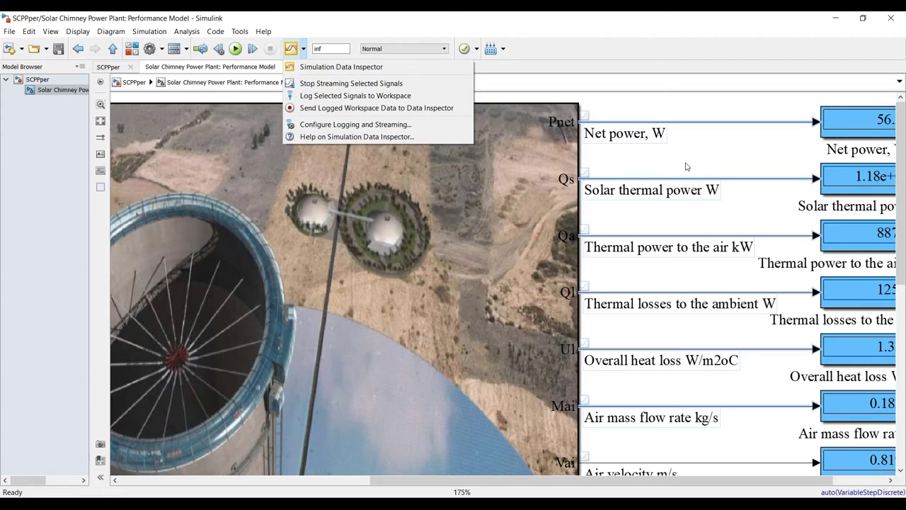
left_click(713, 173)
Examine the Visualize Signal badge and the Stream Signals option on the net power signal line
scroll(578, 100, "up", 4)
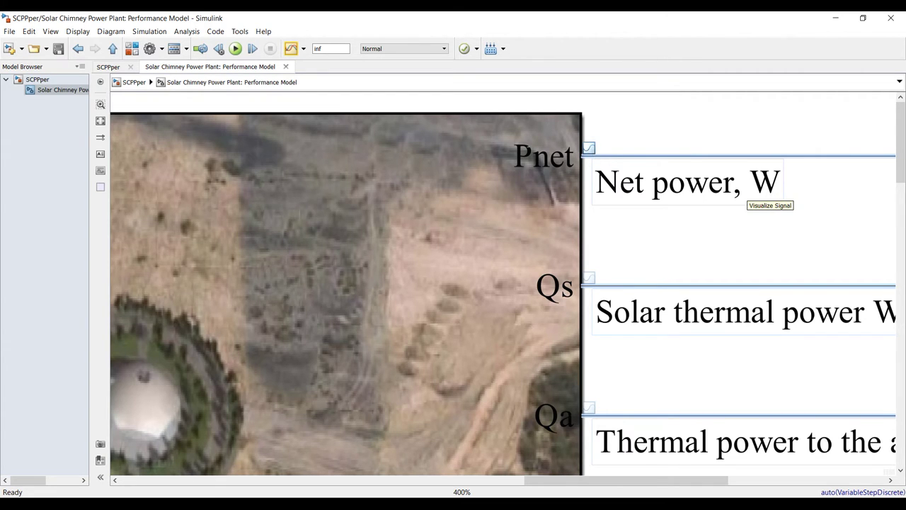
scroll(615, 183, "down", 3)
left_click(754, 206)
left_click(745, 182)
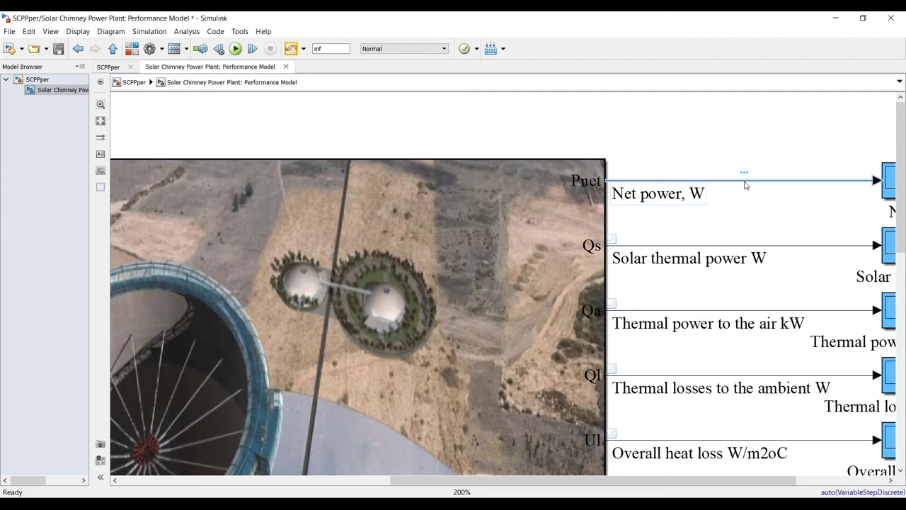
mouse_move(745, 173)
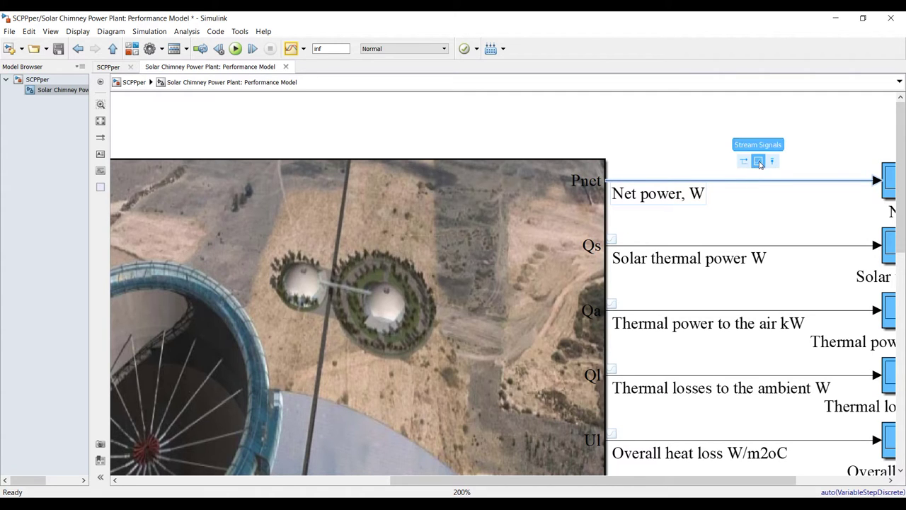
scroll(621, 177, "up", 5)
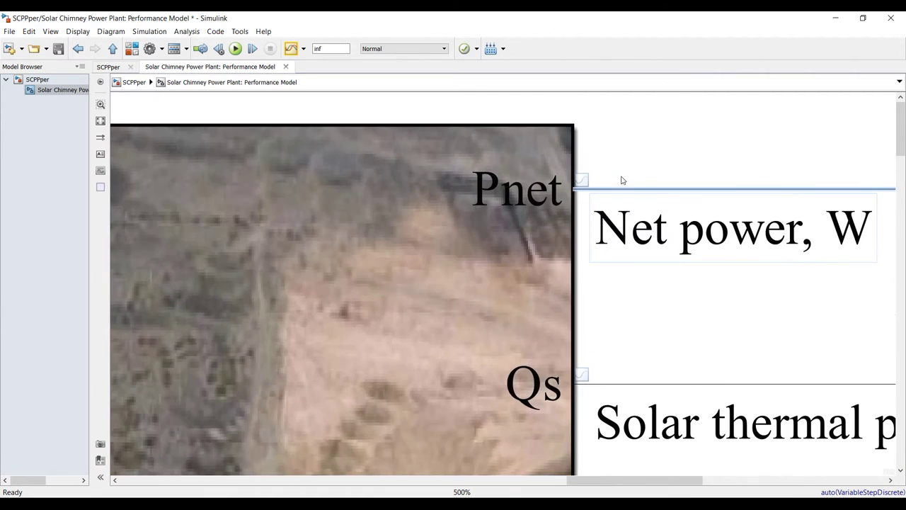
scroll(581, 181, "down", 7)
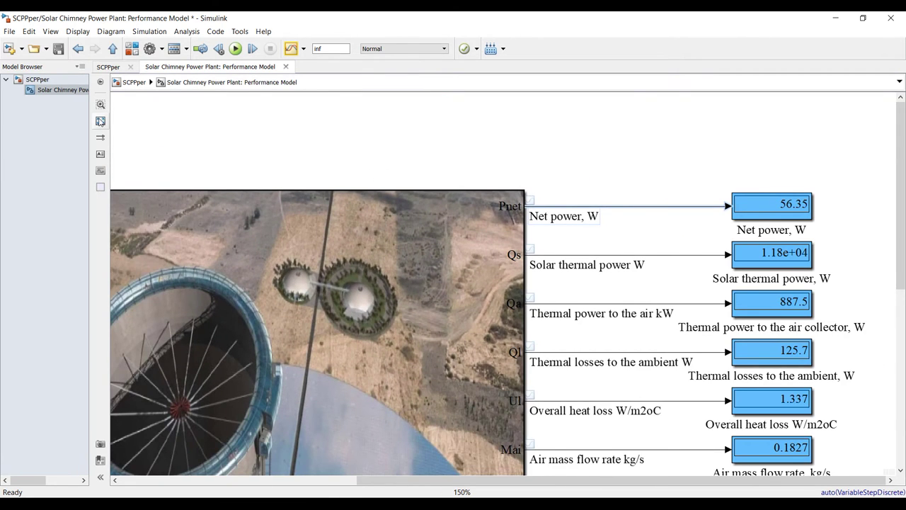
Save the model and start the simulation with the stop time of inf
left_click(99, 121)
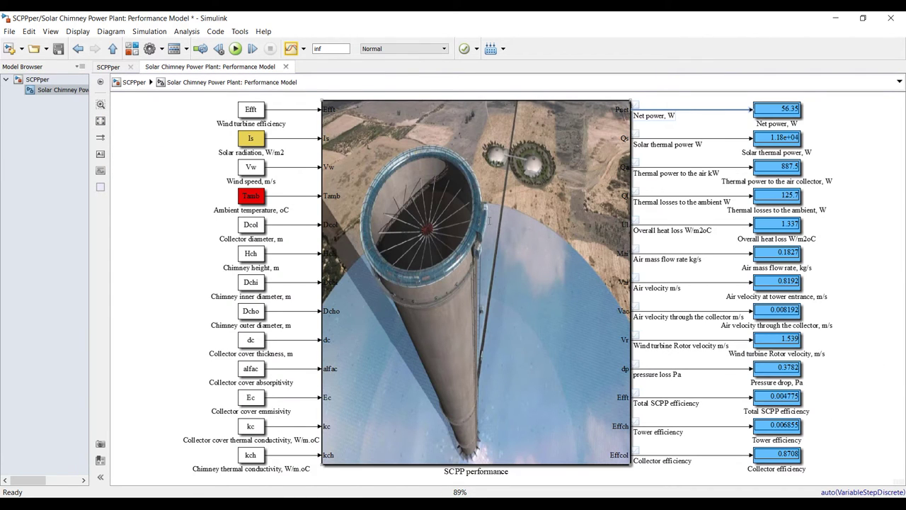
left_click(59, 48)
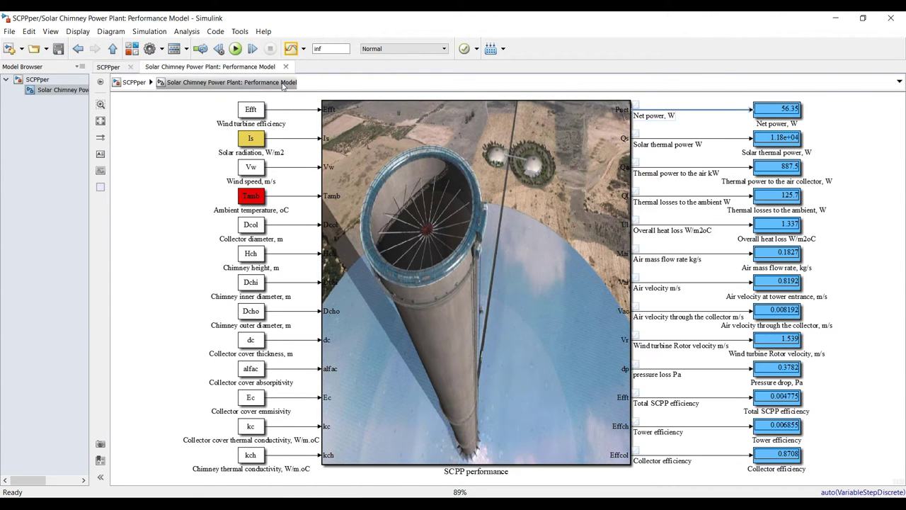
left_click(236, 48)
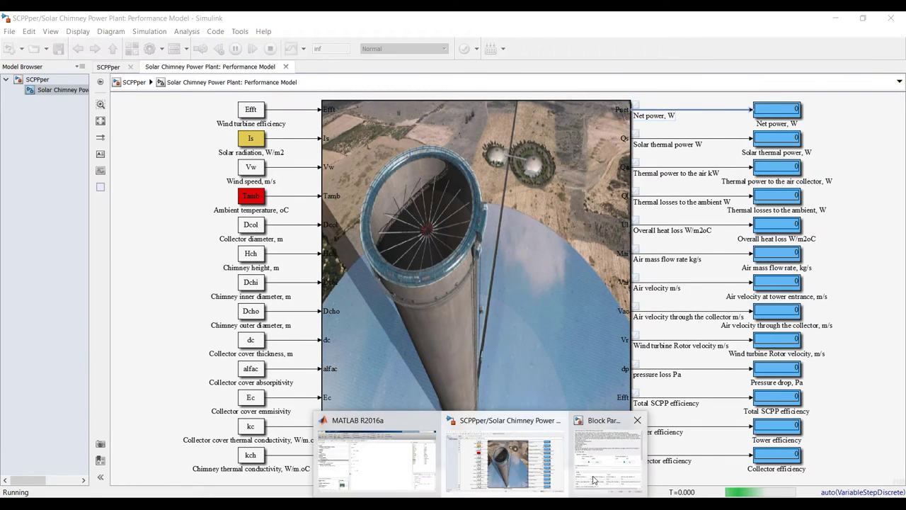
In the performance model's block parameters, lower the solar radiation to 518 W/m2 while the simulation runs
left_click(593, 480)
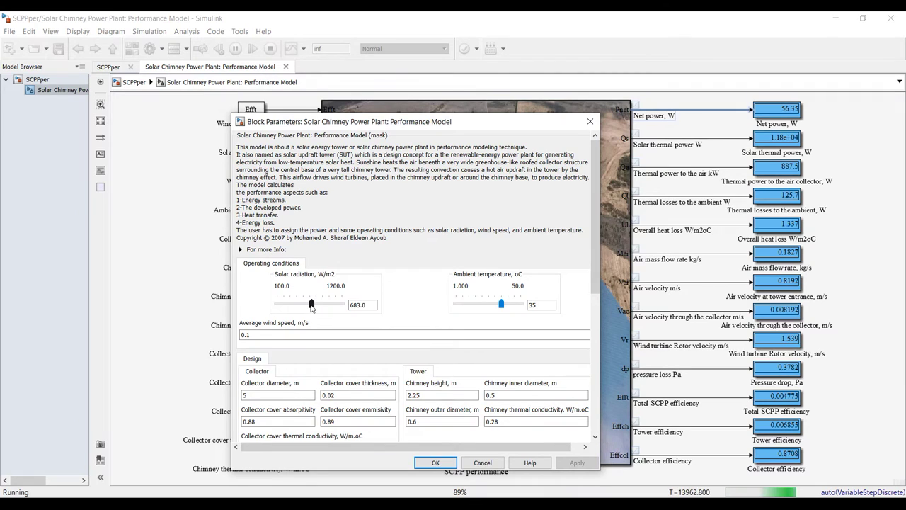
left_click_drag(312, 306, 309, 305)
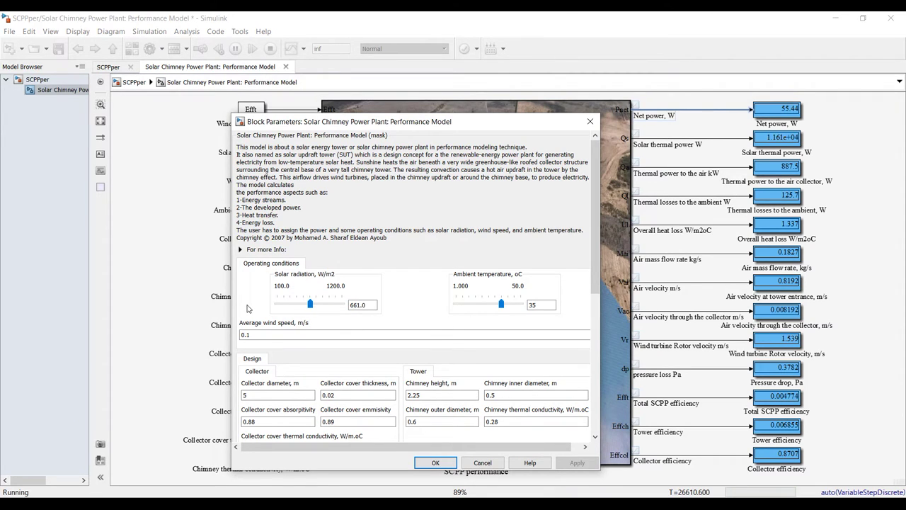
key("Left")
key("Left")
key("Left")
key("Left")
key("Left")
key("Left")
key("Left")
key("Left")
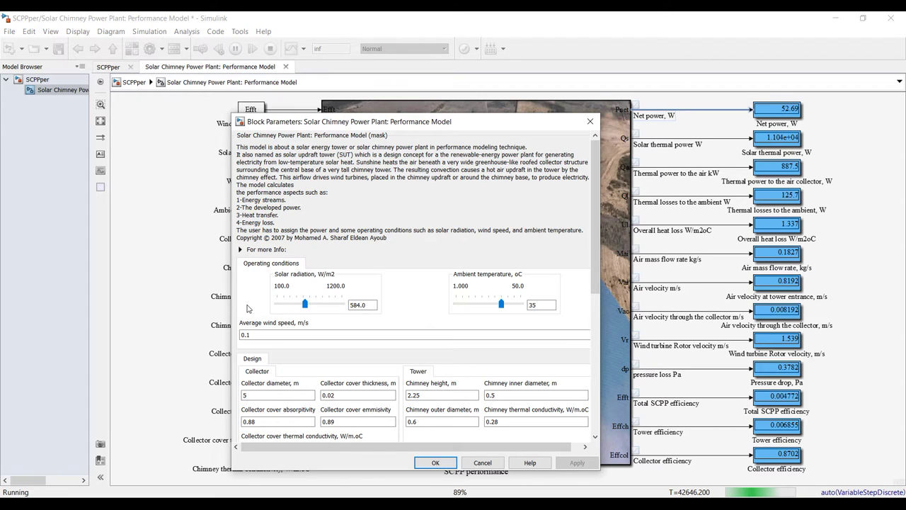
key("Left")
key("Left")
key("Left")
key("Left")
key("Left")
key("Left")
key("Left")
key("Left")
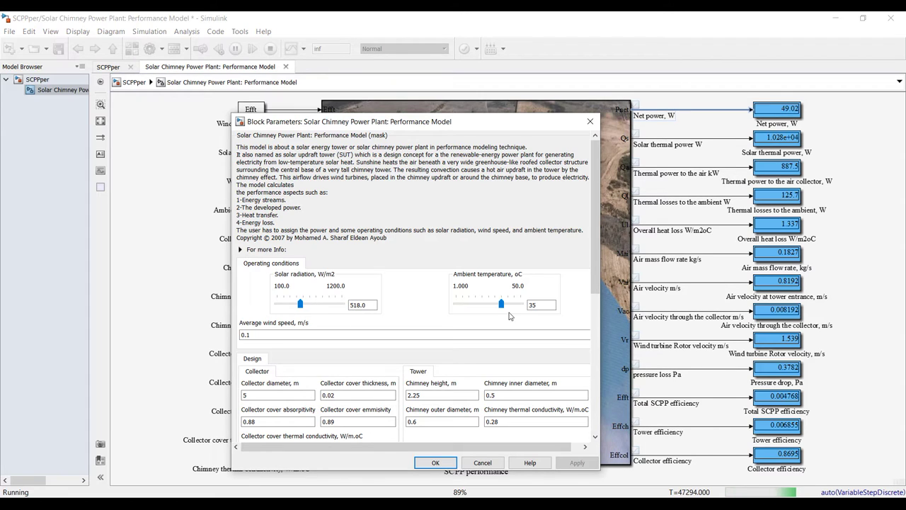
Raise the solar radiation to 672 W/m2 during the running simulation
key("Right")
key("Right")
key("Right")
key("Right")
key("Right")
key("Right")
key("Right")
key("Right")
key("Right")
key("Right")
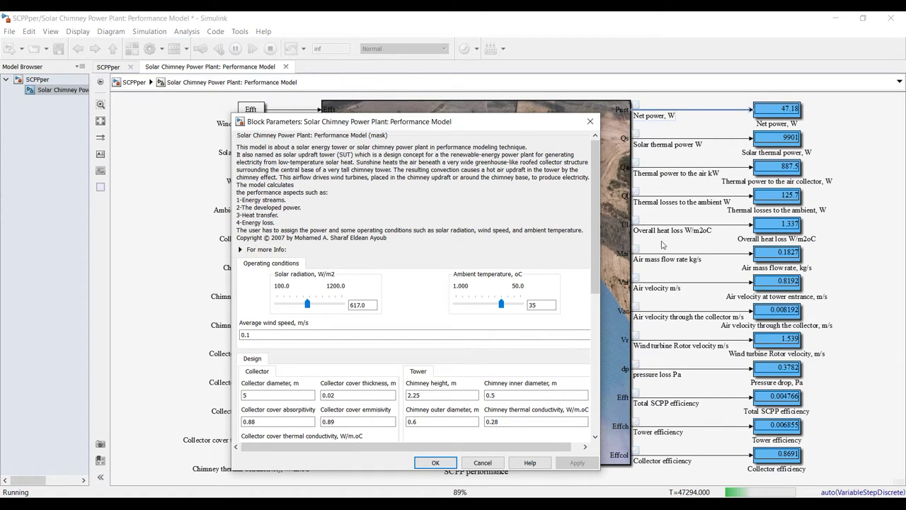
key("Right")
key("Right")
key("Right")
key("Right")
key("Right")
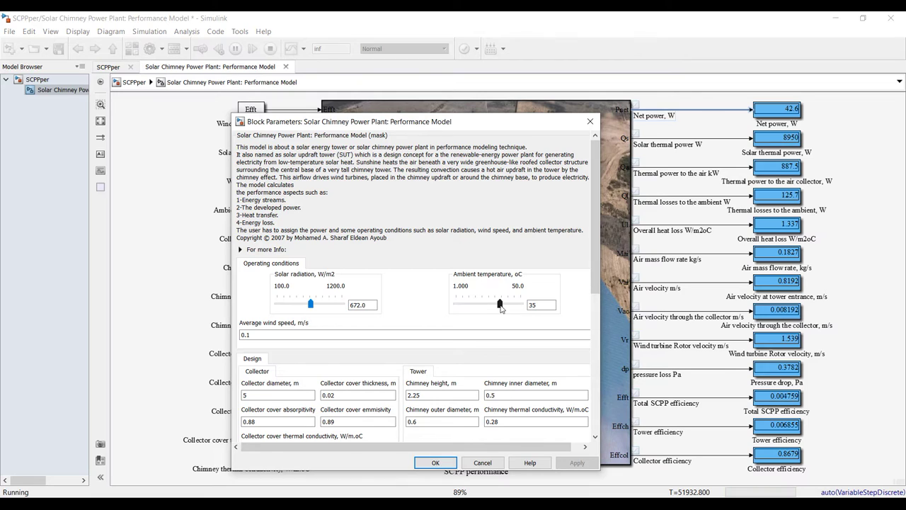
Lower the ambient temperature gradually to 27.46 °C during the running simulation
left_click(499, 307)
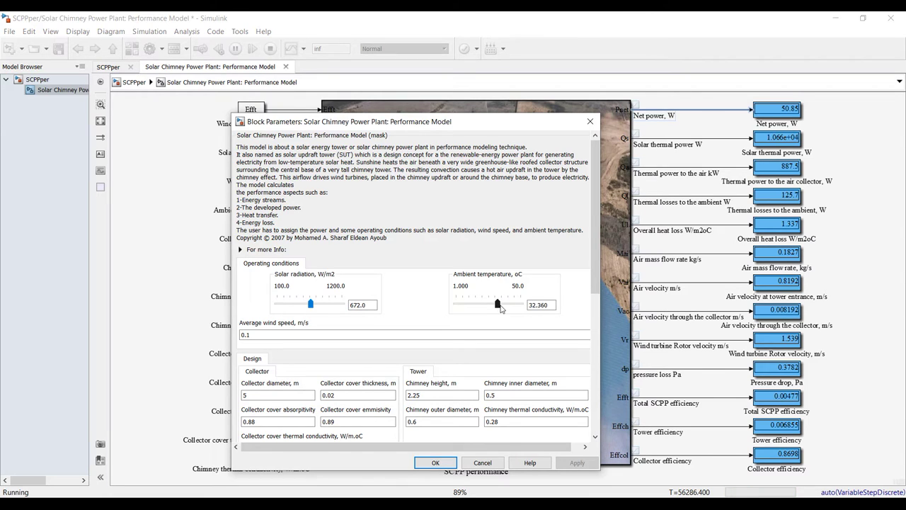
key("Left")
key("Left")
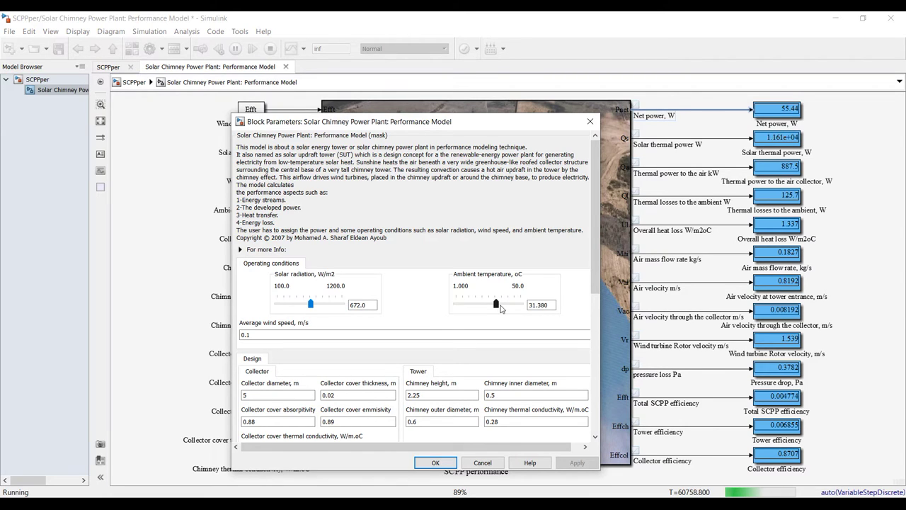
key("Left")
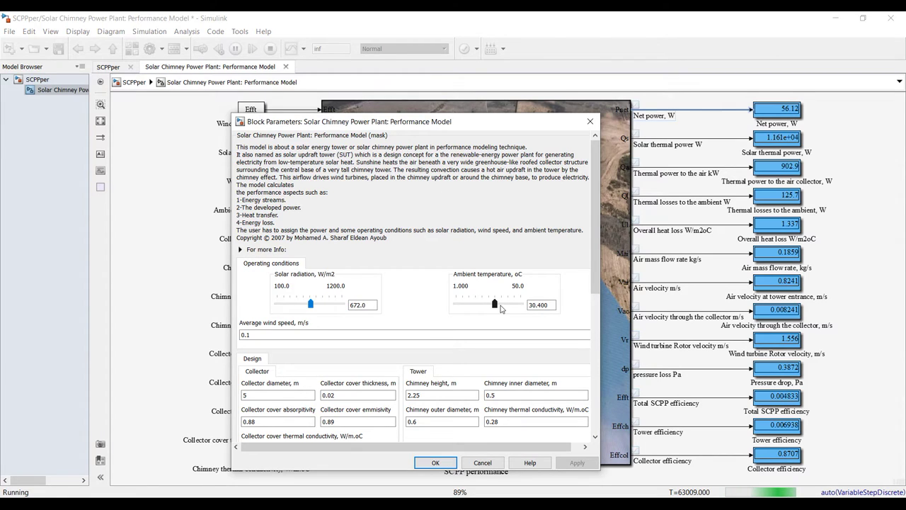
key("Left")
key("Left")
key("Left")
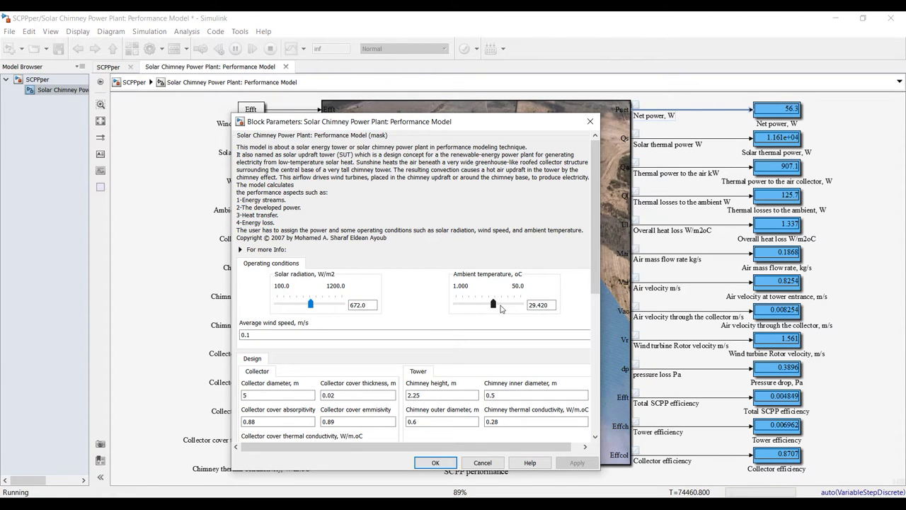
key("Left")
key("Left")
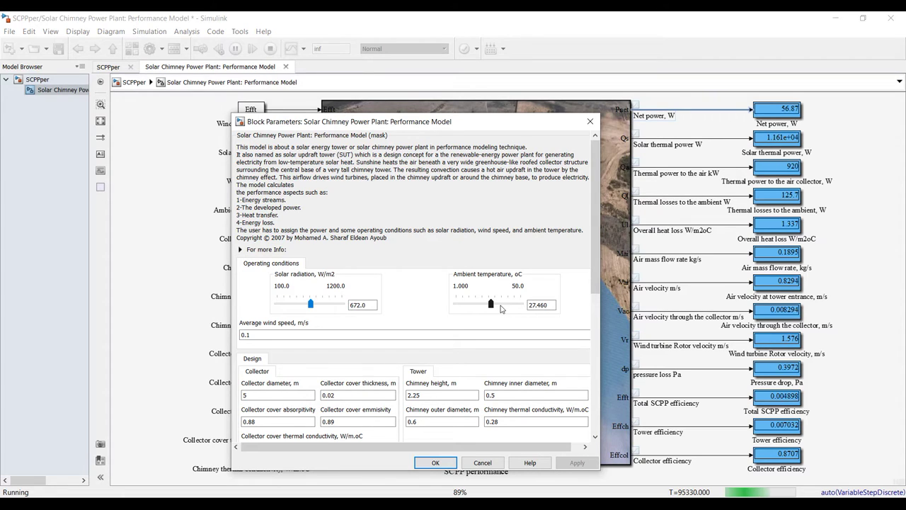
Raise the ambient temperature to 29.91 °C, accept the block parameters and stop the simulation
key("Right")
key("Right")
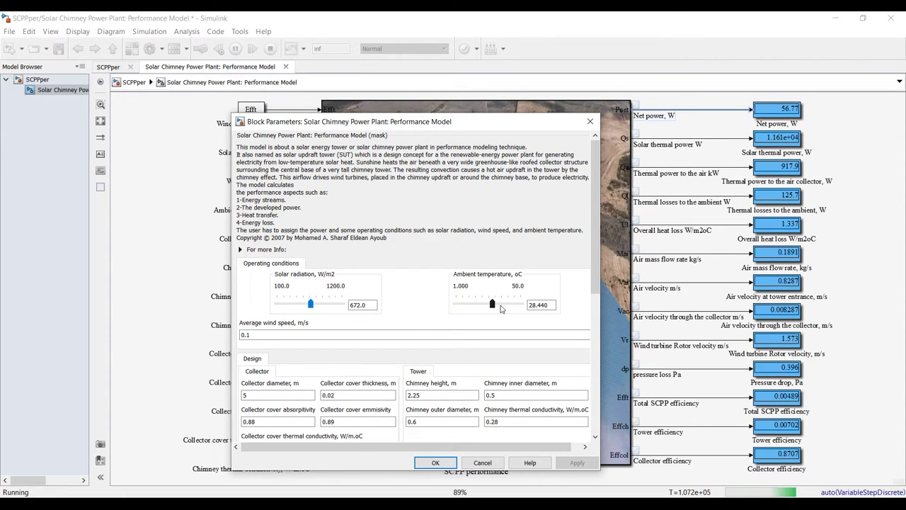
key("Right")
key("Right")
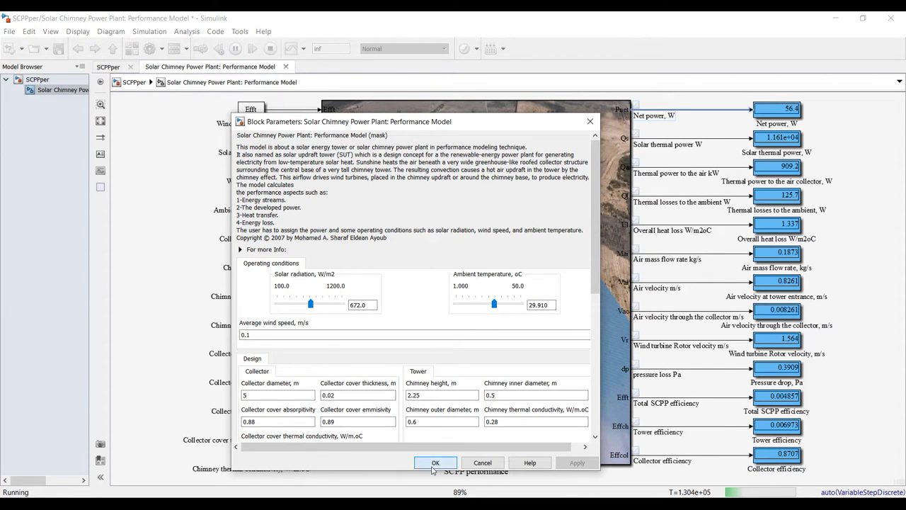
left_click(436, 462)
left_click(270, 49)
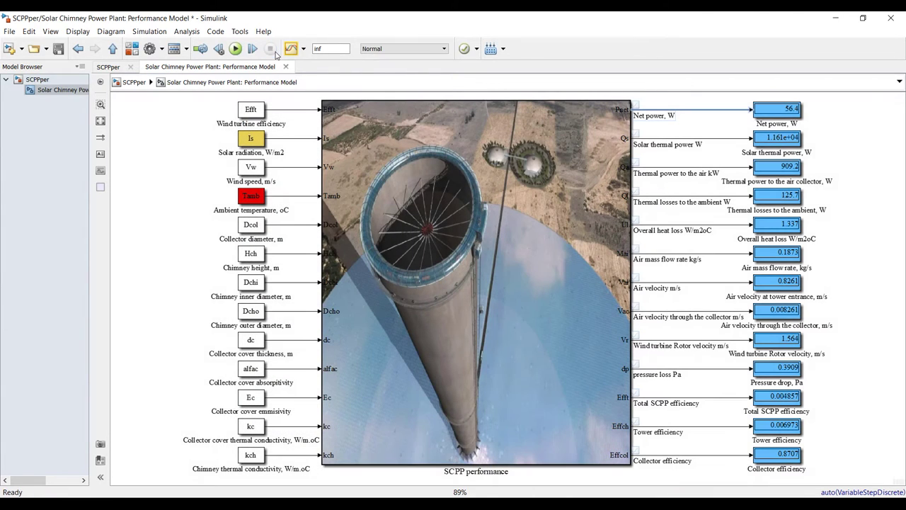
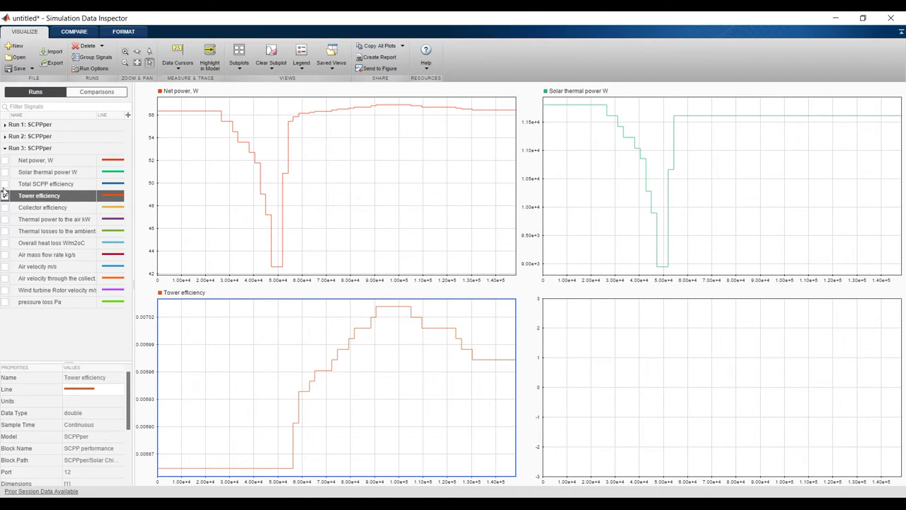
For Run 3, add Total SCPP efficiency to the Tower efficiency plot and plot Collector efficiency in the empty subplot
left_click(5, 184)
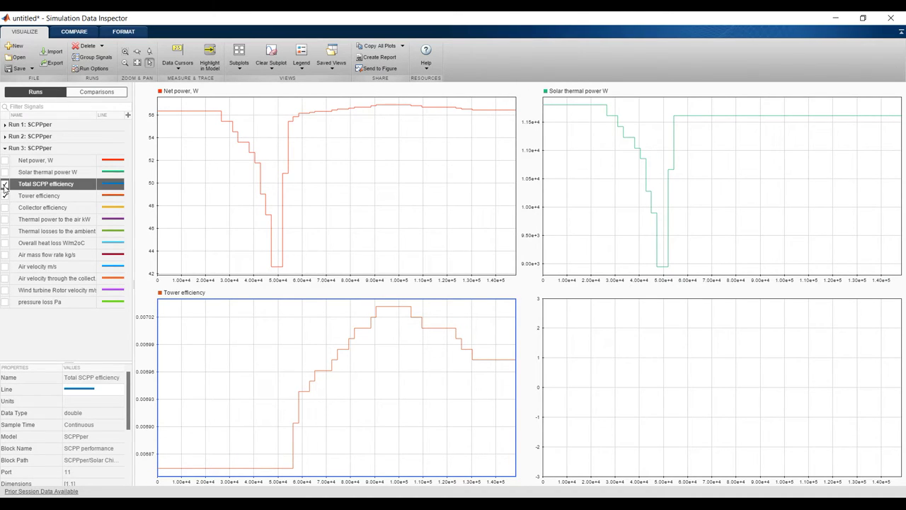
left_click(619, 376)
left_click(6, 207)
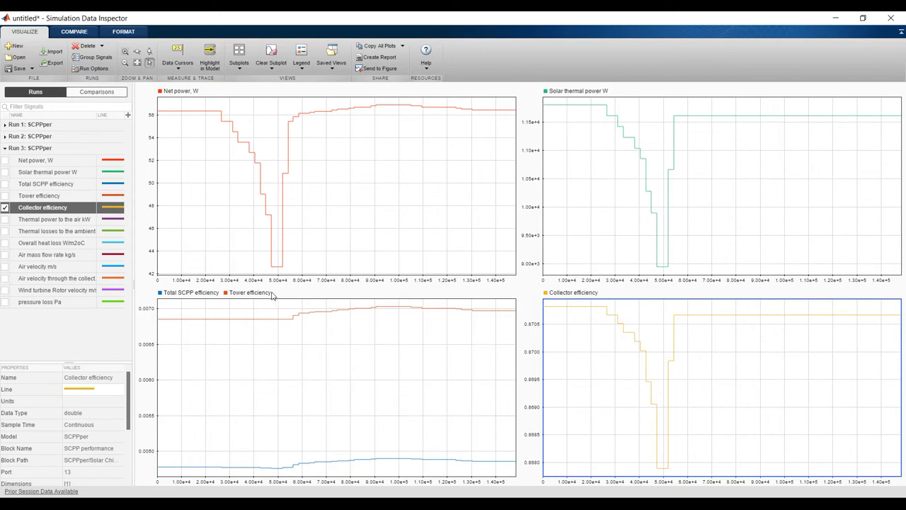
Delete all recorded runs and close the Simulation Data Inspector
left_click(102, 46)
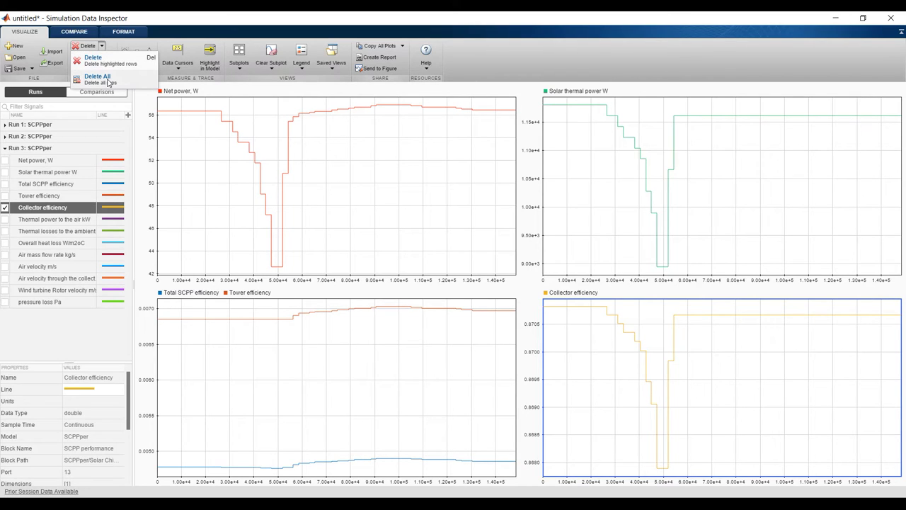
left_click(108, 82)
left_click(461, 281)
left_click(890, 18)
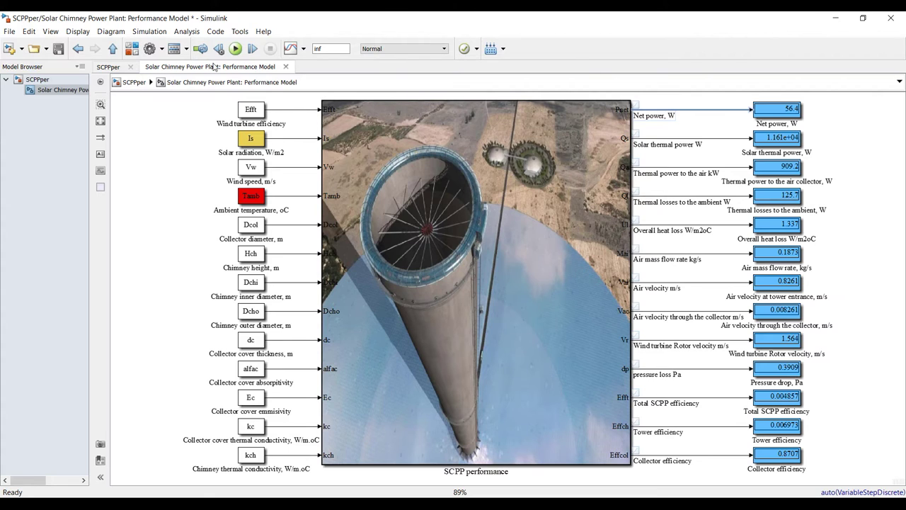
Set the simulation stop time to 0, save the SCPPper model and close it
double_click(333, 49)
type("0")
left_click(58, 49)
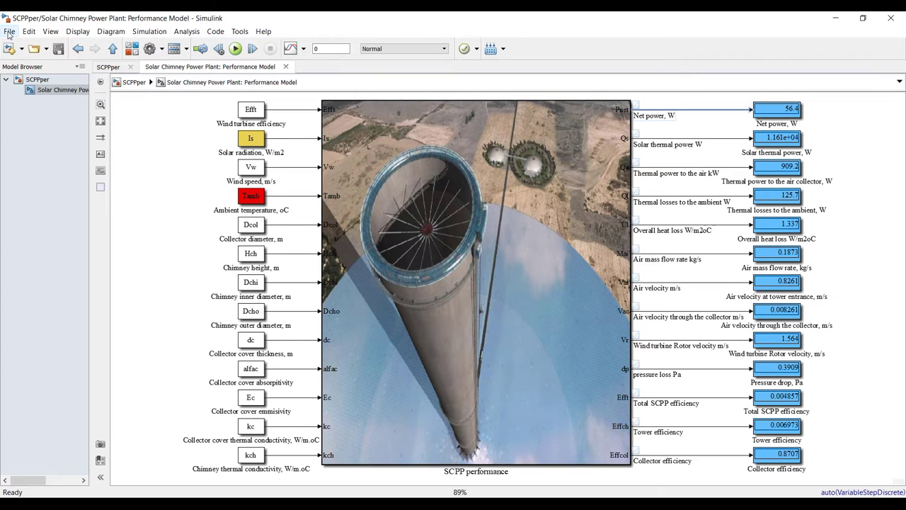
left_click(889, 17)
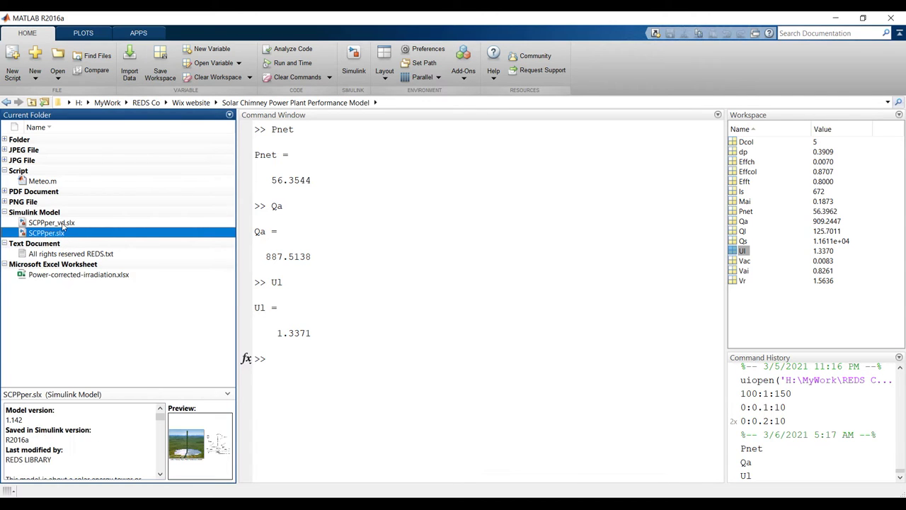
Open SCPPper_vd.slx from the current folder in a maximized window and show the model's top level
left_click(53, 222)
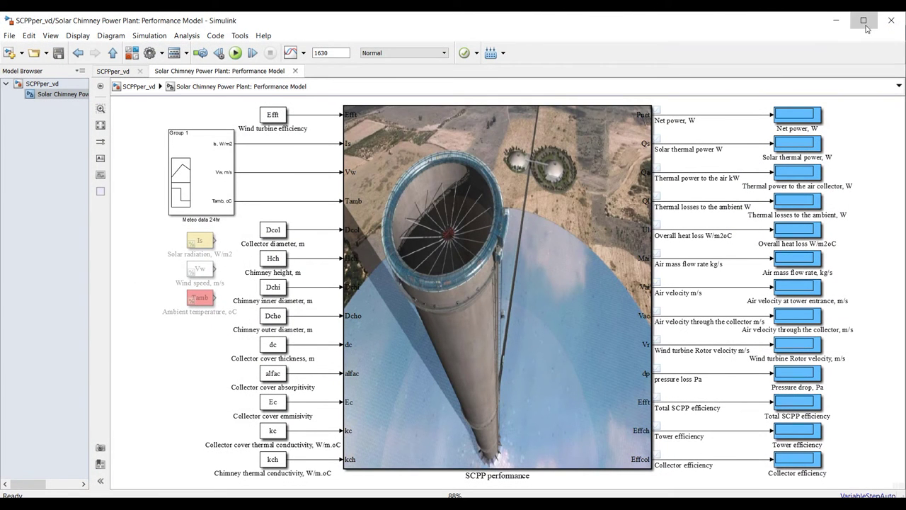
left_click(864, 21)
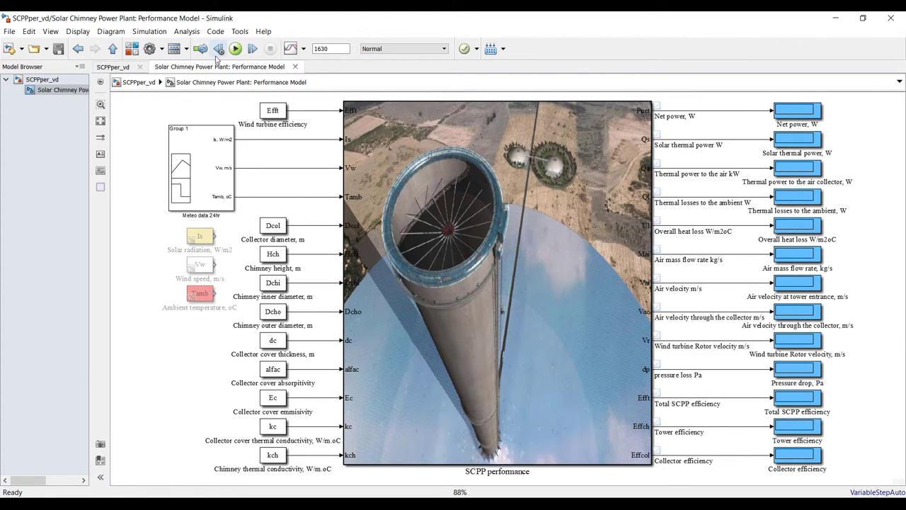
left_click(42, 79)
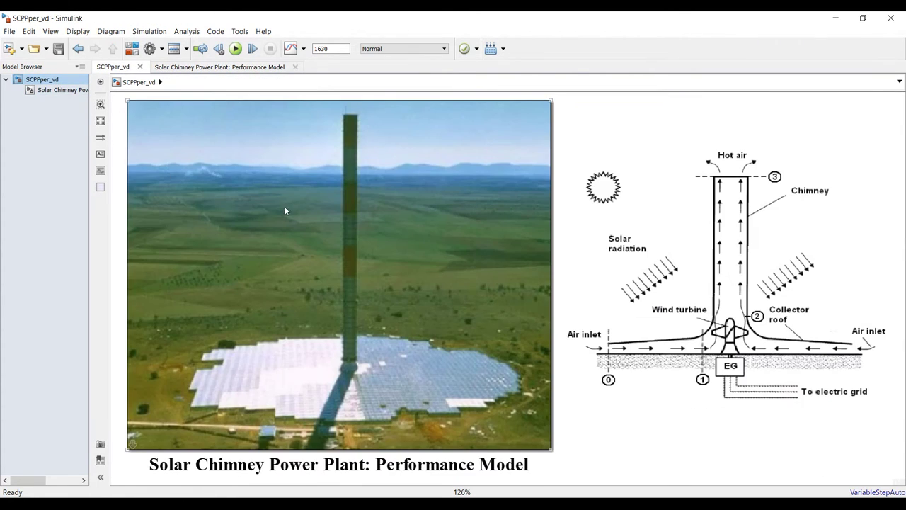
scroll(308, 189, "down", 1)
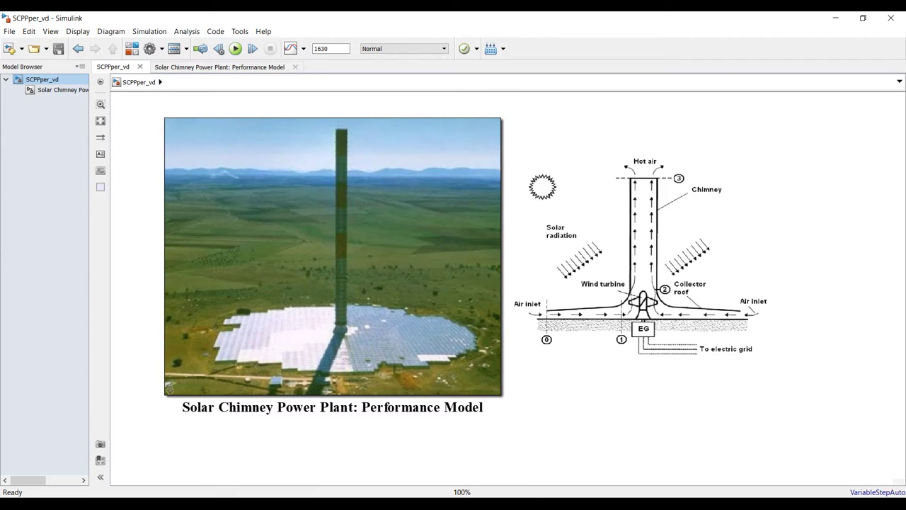
Open Power-corrected-irradiation.xlsx from MATLAB's current folder and examine its two pyranometer columns and the PowerW column
left_click(422, 460)
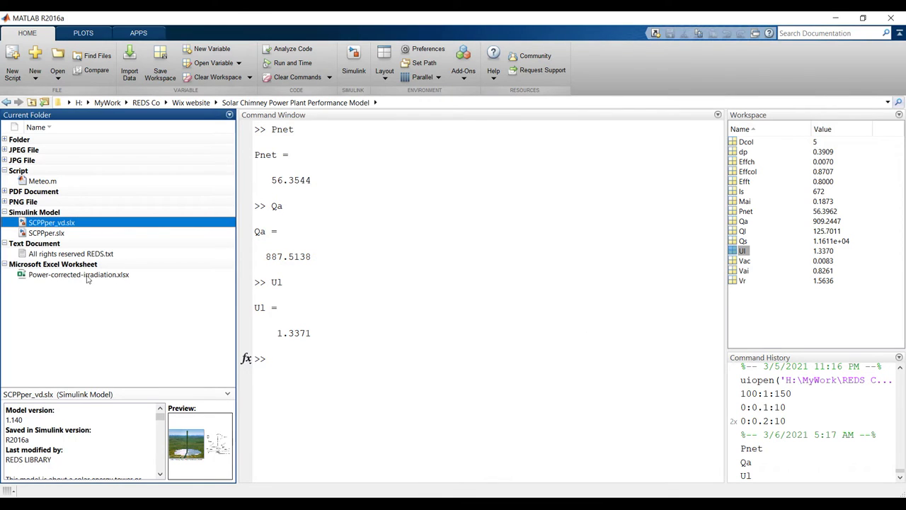
left_click(36, 276)
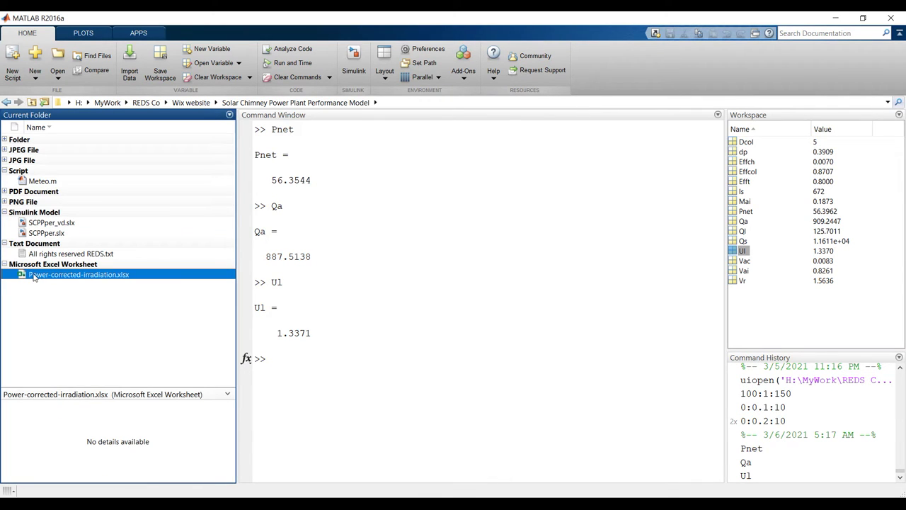
double_click(33, 276)
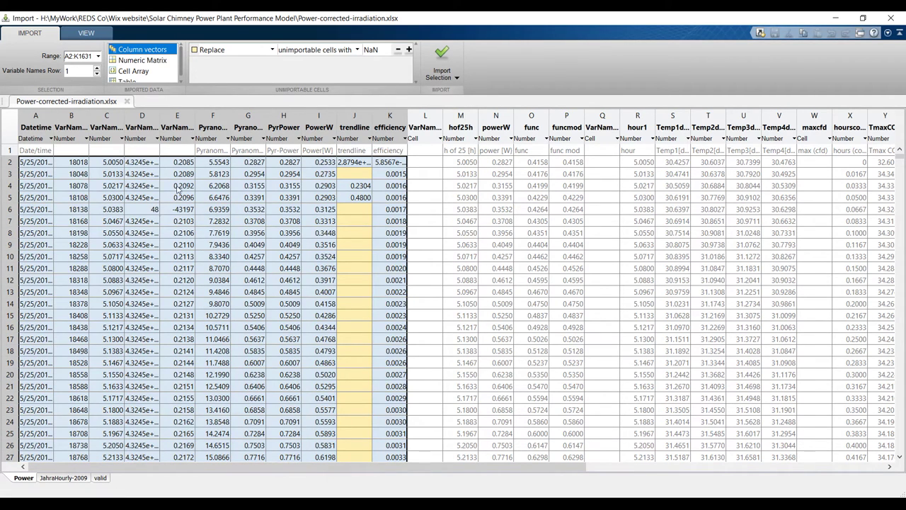
left_click(212, 126)
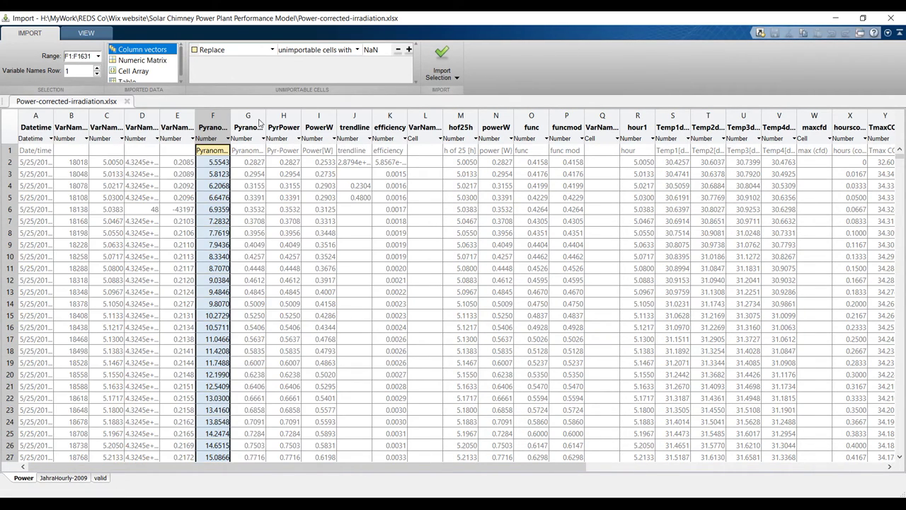
left_click(257, 117)
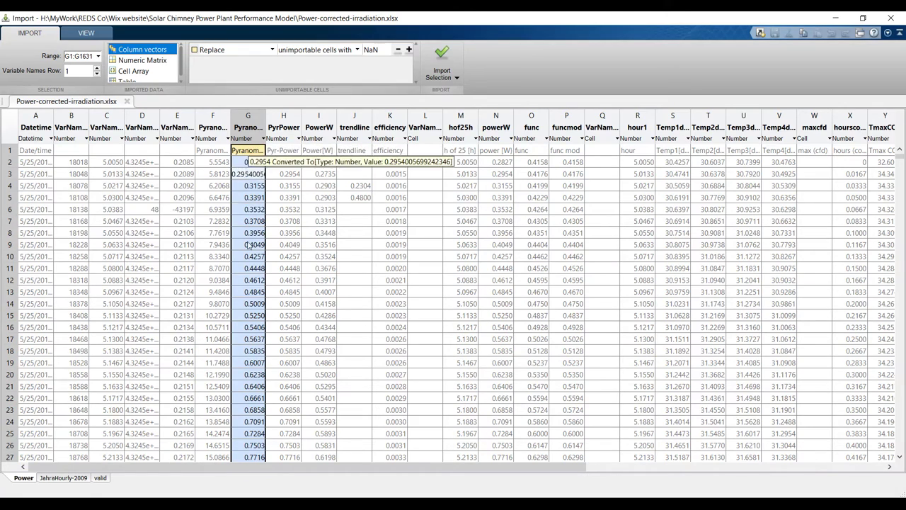
scroll(246, 261, "down", 6)
scroll(246, 263, "up", 6)
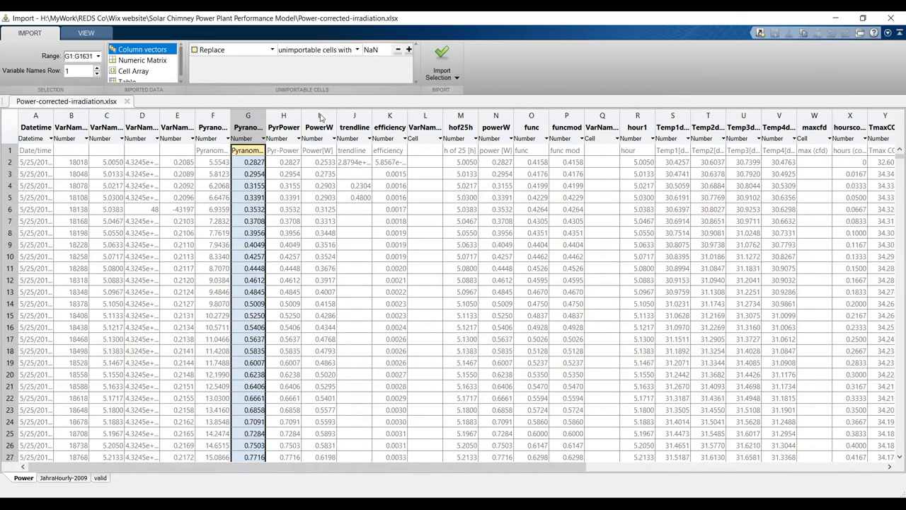
left_click(320, 124)
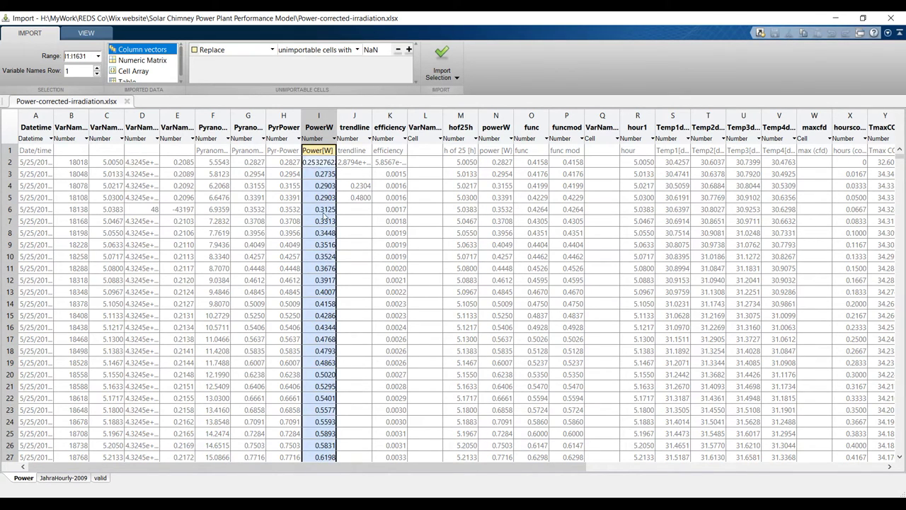
mouse_move(901, 152)
left_mouse_down()
mouse_move(894, 320)
mouse_move(896, 150)
left_mouse_up()
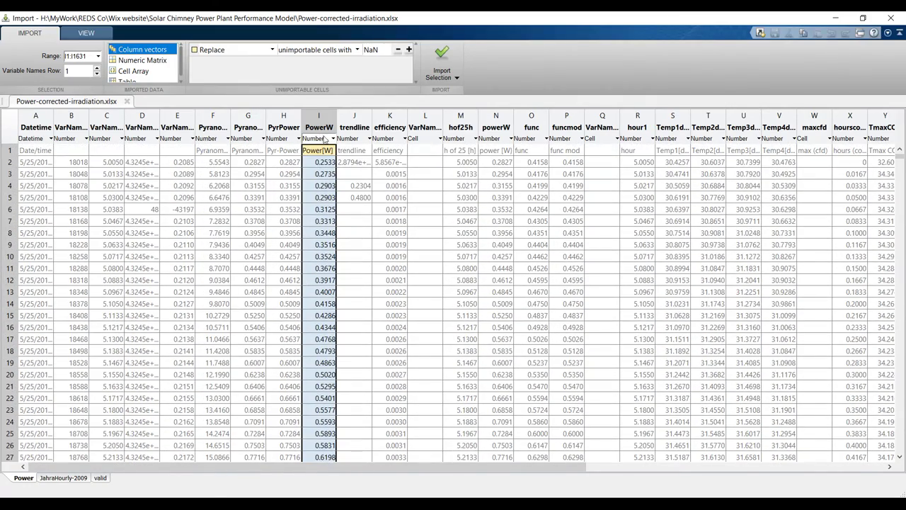
Close the spreadsheet import window, switch to SCPPper_vd in Simulink and open its Solar Chimney Power Plant: Performance Model subsystem
left_click(891, 16)
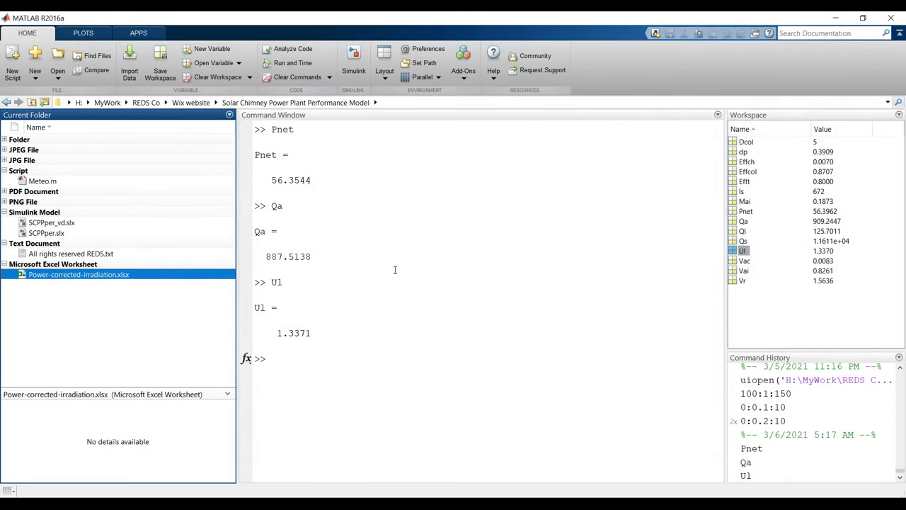
mouse_move(481, 496)
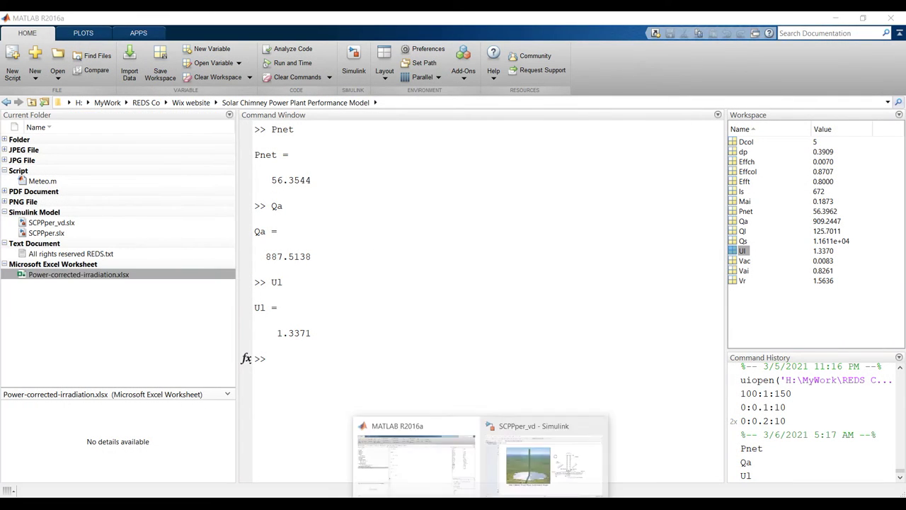
left_click(527, 464)
left_click(49, 90)
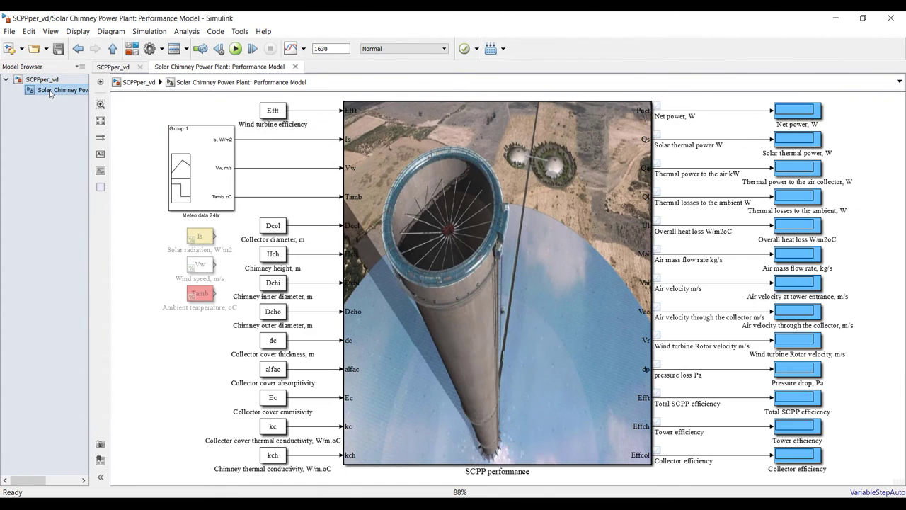
Set the solar radiation to 800 W/m2 in the top-level performance model block's parameters and close the dialog
left_click(42, 79)
double_click(244, 206)
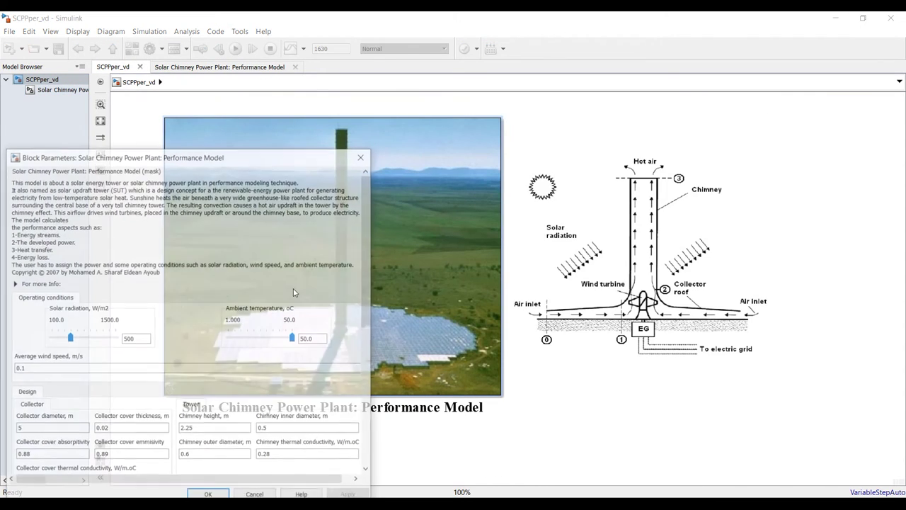
left_click_drag(71, 337, 83, 338)
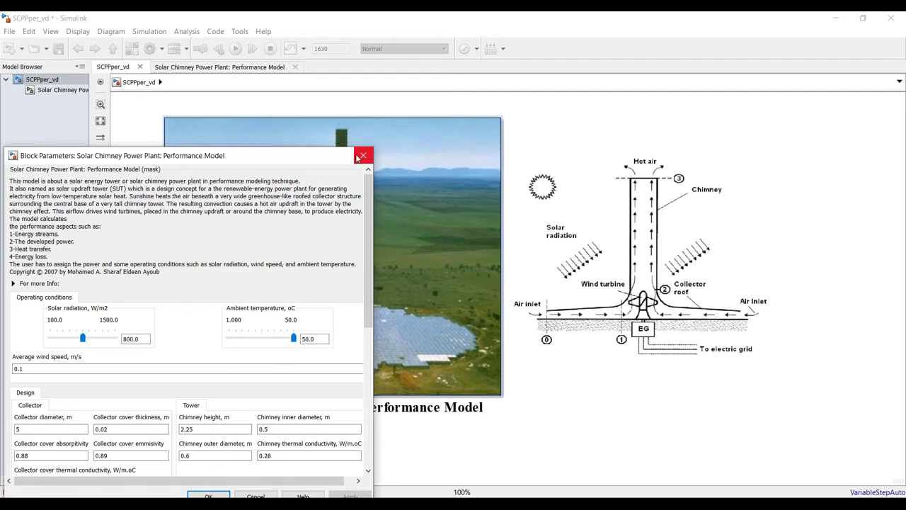
left_click(357, 157)
Open the performance model subsystem and check the simulation start and stop times in the solver configuration
left_click(62, 90)
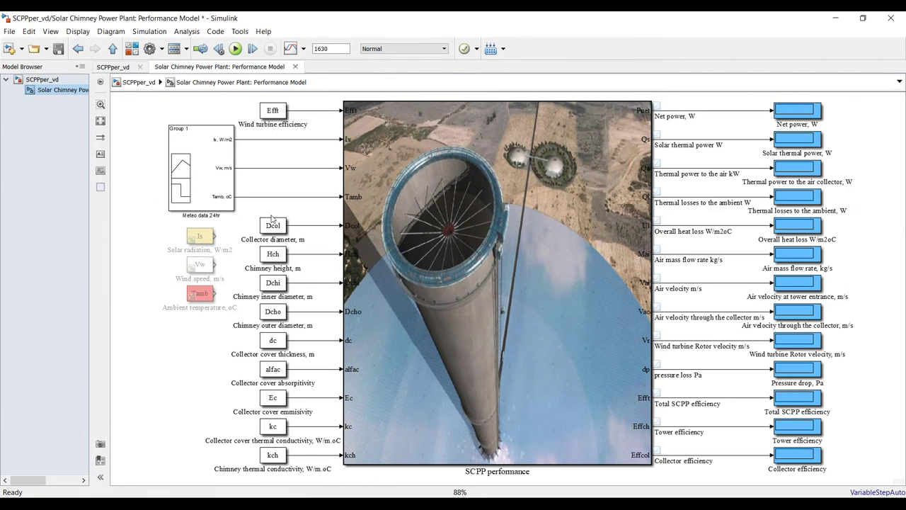
double_click(327, 48)
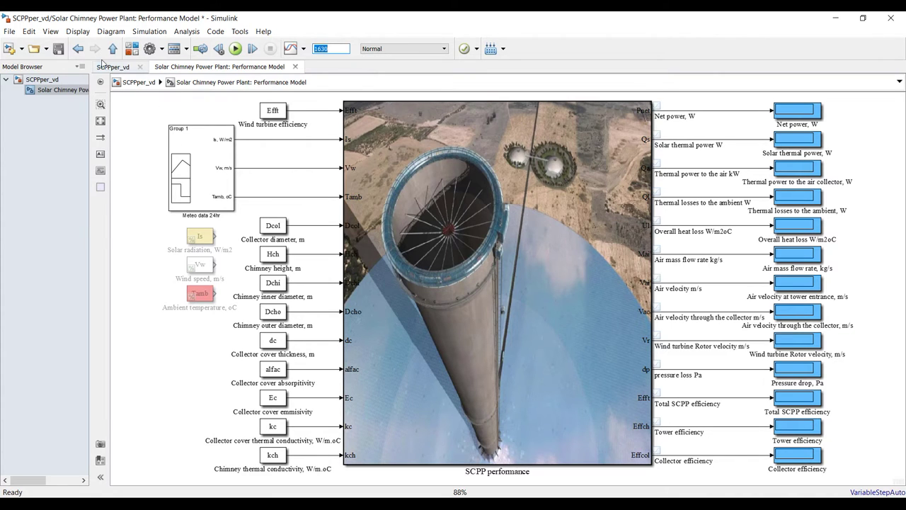
left_click(148, 49)
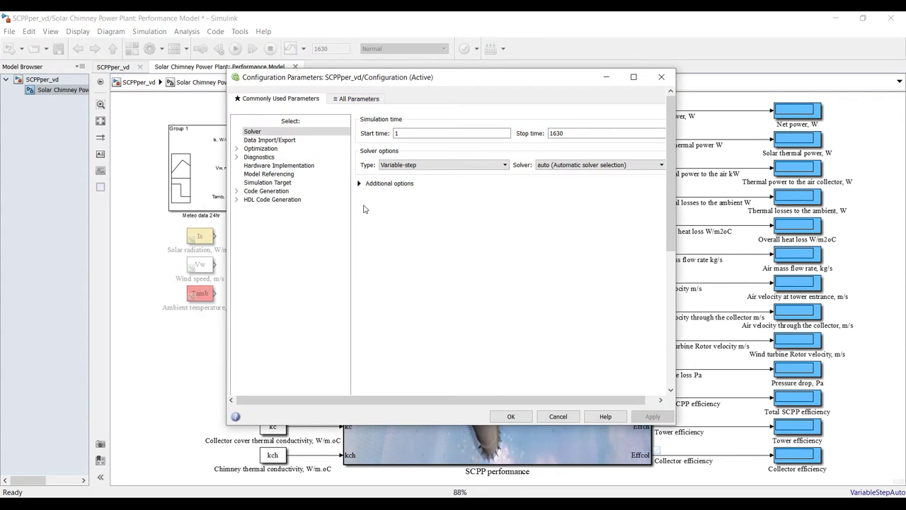
double_click(405, 132)
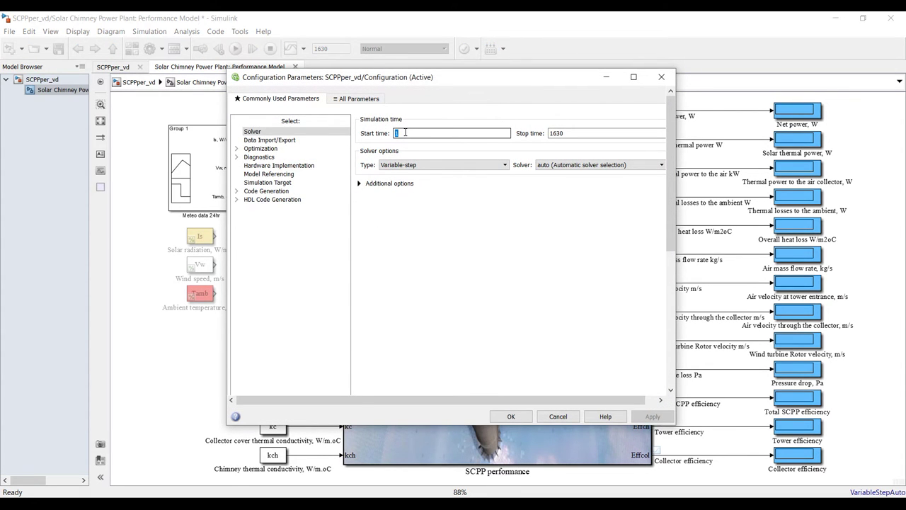
double_click(566, 133)
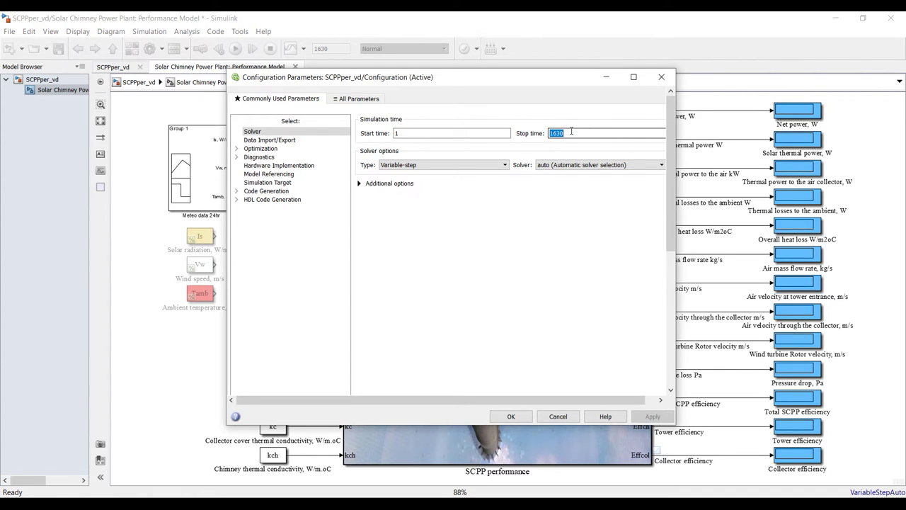
left_click(662, 77)
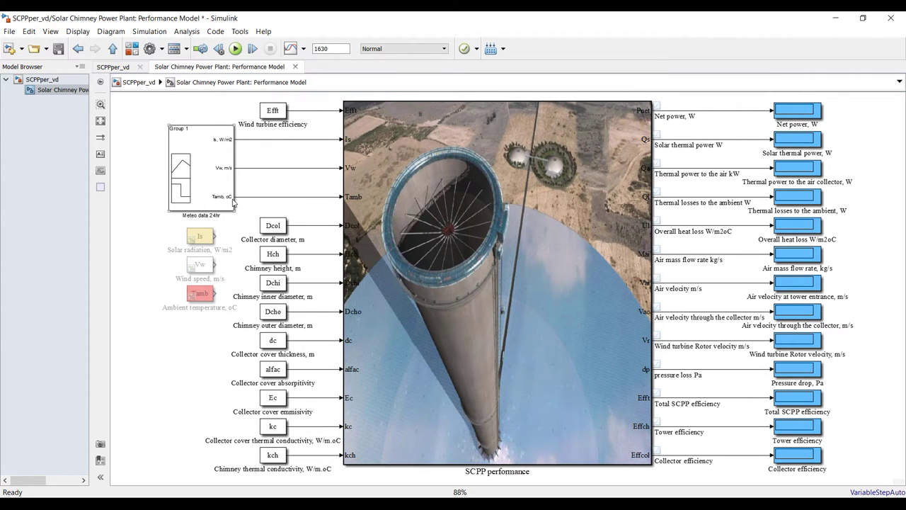
Uncomment the Is, Vw and Tamb constant blocks below the Meteo data 24hr block
left_click(209, 171)
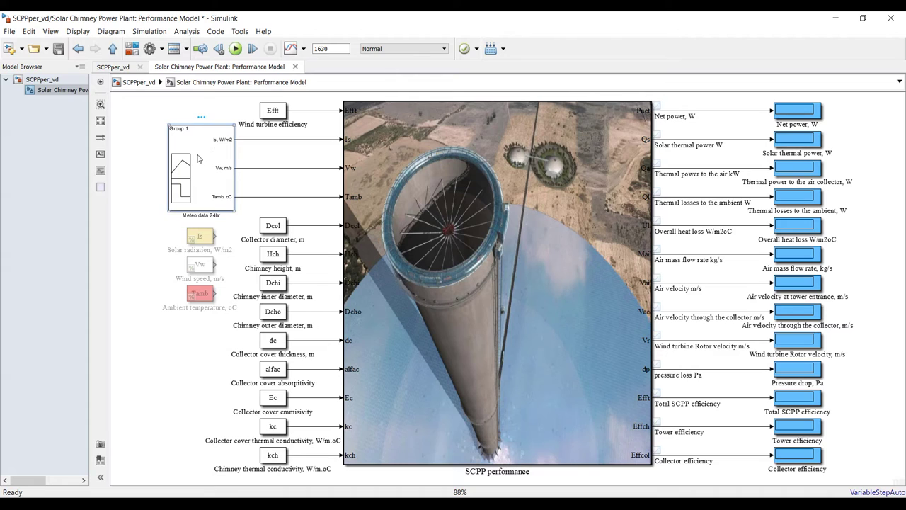
left_click(207, 239)
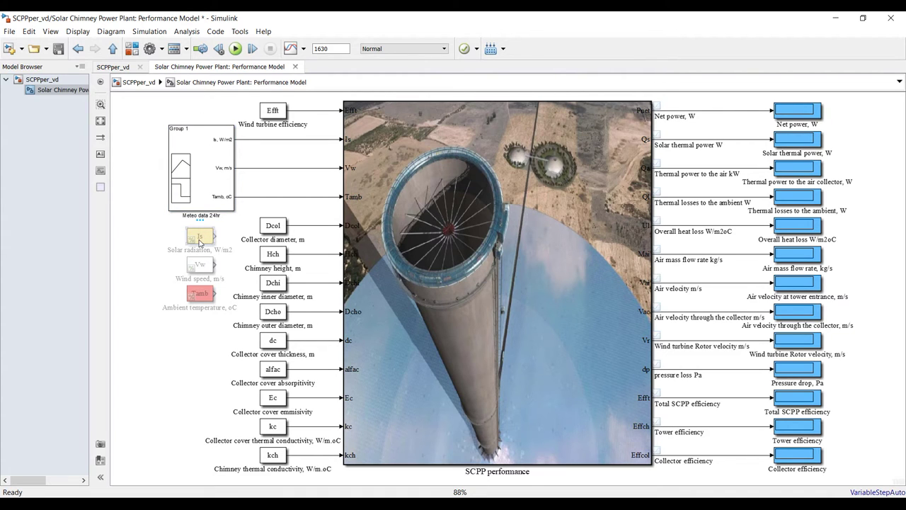
mouse_move(199, 219)
left_click(200, 191)
left_click(200, 268)
mouse_move(199, 248)
left_click(200, 220)
left_click(208, 297)
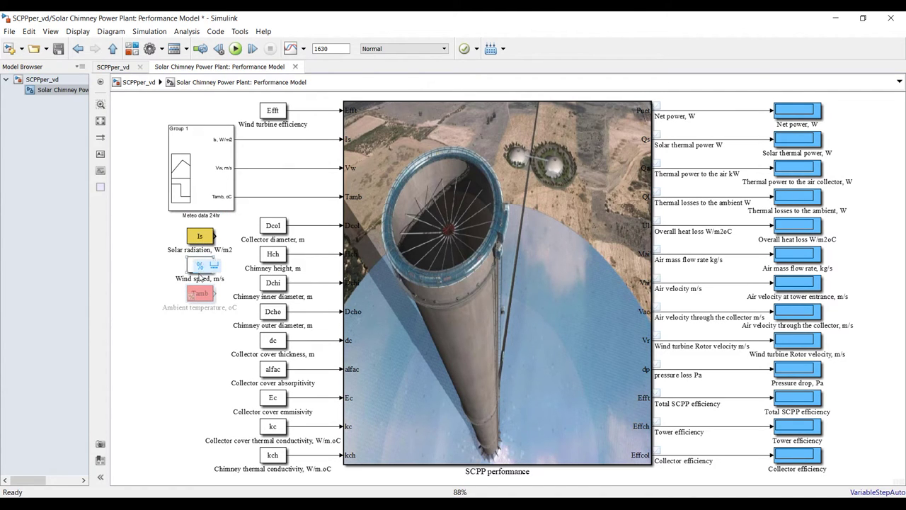
mouse_move(201, 277)
left_click(200, 249)
Move the Meteo data 24hr block away from the performance block and delete its three signal lines to Is, Vw and Tamb
left_click_drag(183, 165, 104, 161)
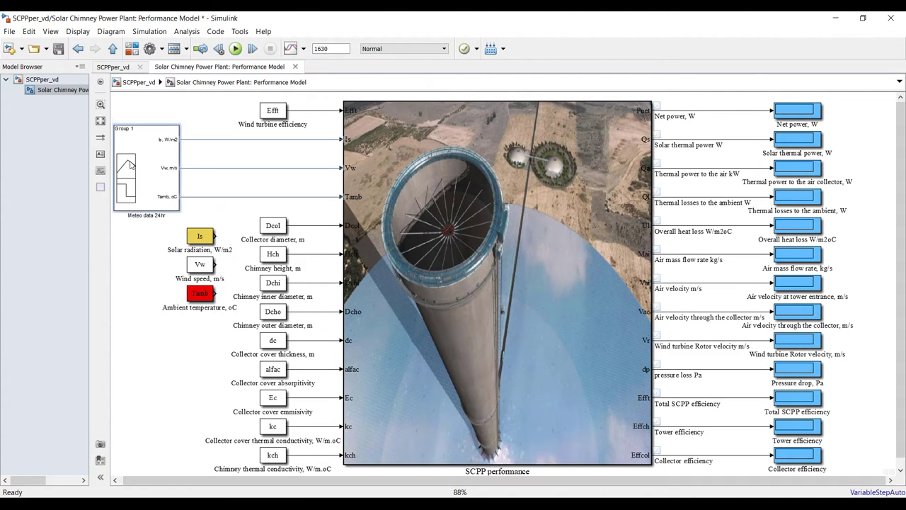
left_click_drag(196, 124, 210, 204)
key("Delete")
Place the Is, Vw and Tamb constant blocks in front of their matching input ports on the SCPP performance block
left_click_drag(206, 236, 273, 139)
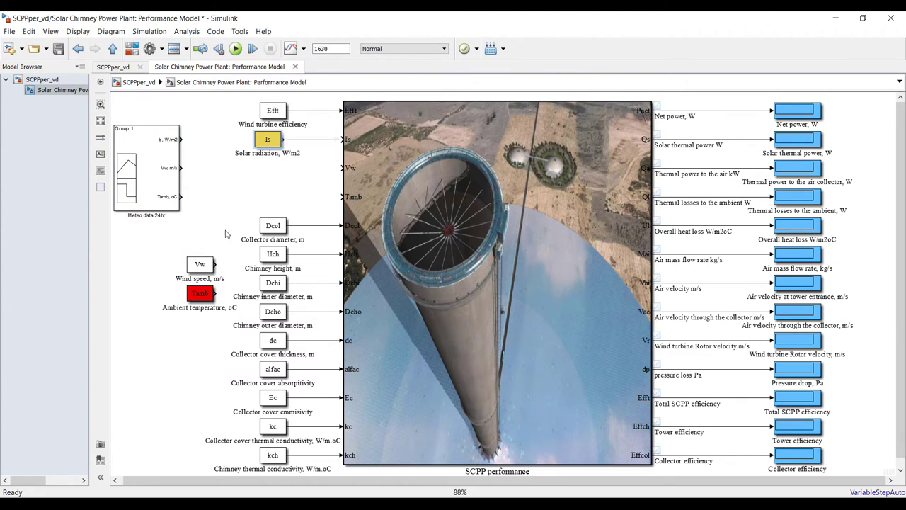
left_click_drag(200, 264, 268, 168)
left_click_drag(210, 289, 266, 201)
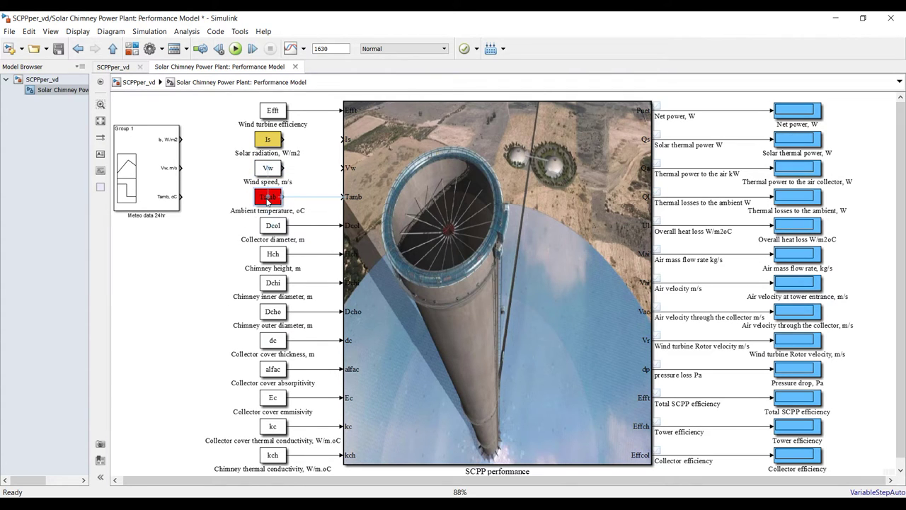
Move the Is, Vw and Tamb constants back below the Meteo data 24hr block and comment them out
left_click_drag(222, 140, 282, 205)
left_click_drag(267, 146, 162, 268)
left_click_drag(160, 303, 181, 352)
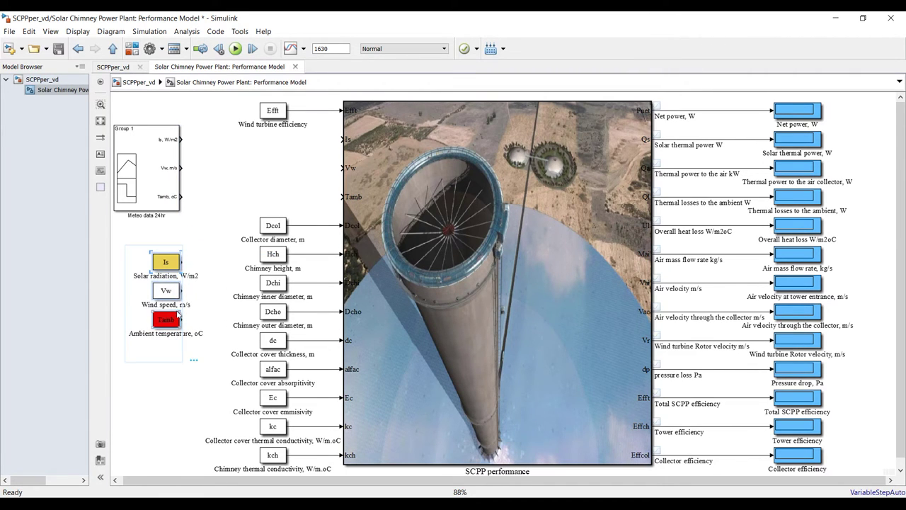
right_click(165, 262)
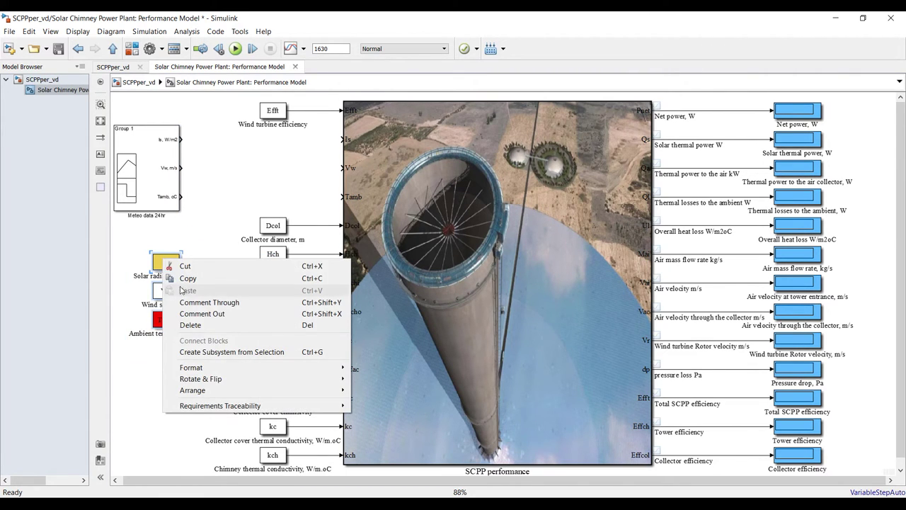
left_click(233, 314)
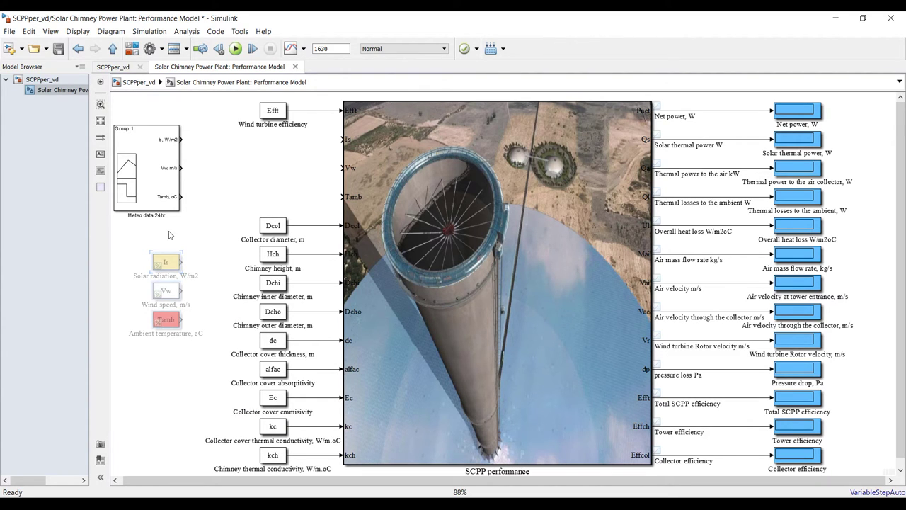
Move the Meteo data 24hr block closer to the input ports and shift the three commented constants beneath it
left_click_drag(149, 164, 198, 165)
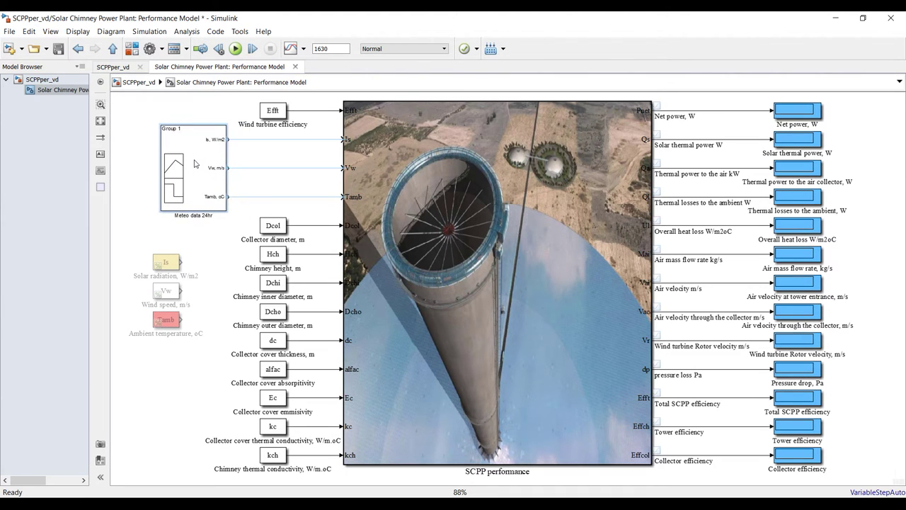
left_click_drag(128, 249, 183, 357)
left_click_drag(168, 269, 190, 259)
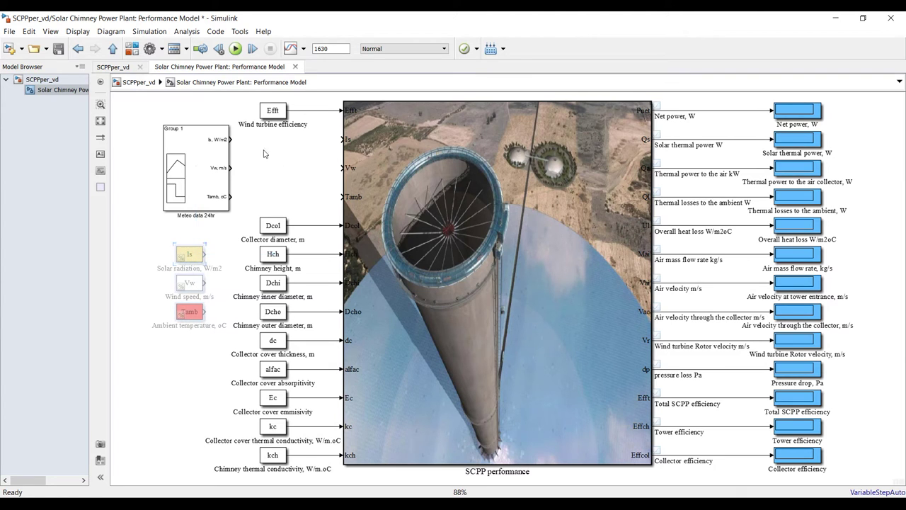
Add a Signal Builder block from the Simulink Sources library below the commented constants
left_click(134, 48)
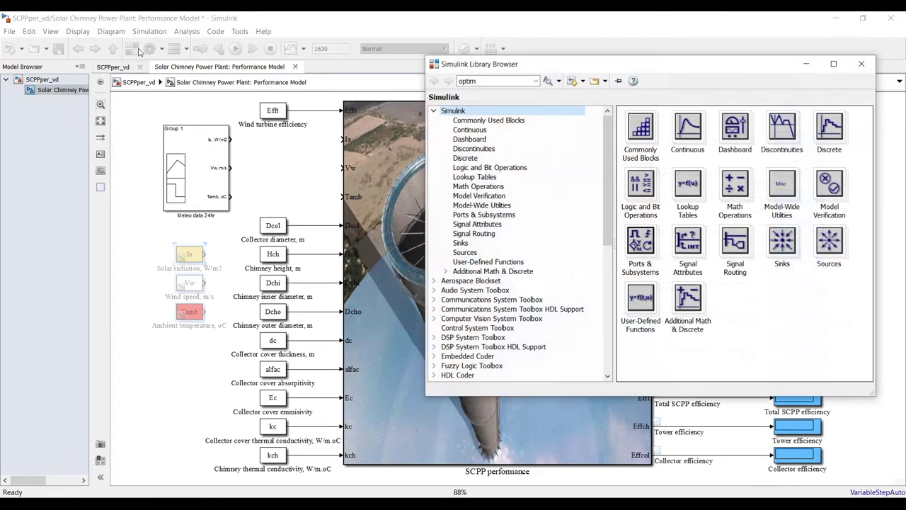
left_click(462, 253)
scroll(729, 212, "down", 3)
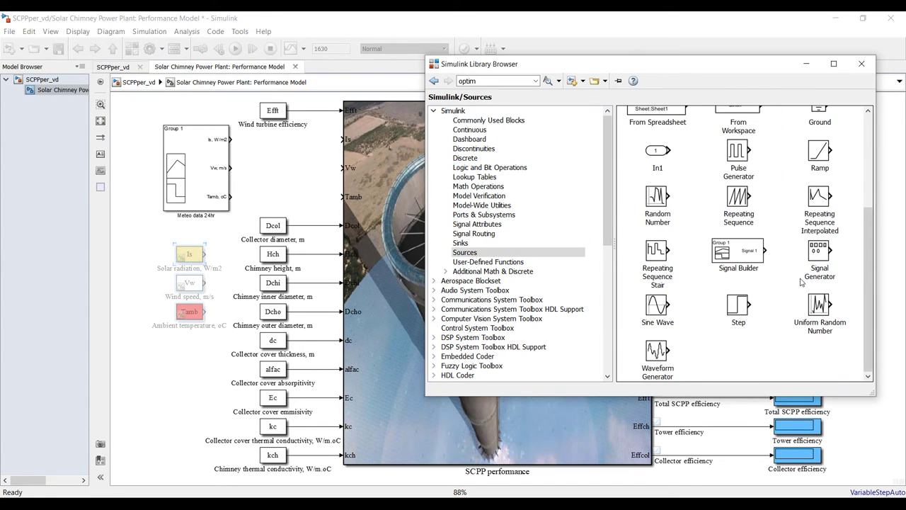
left_click(747, 252)
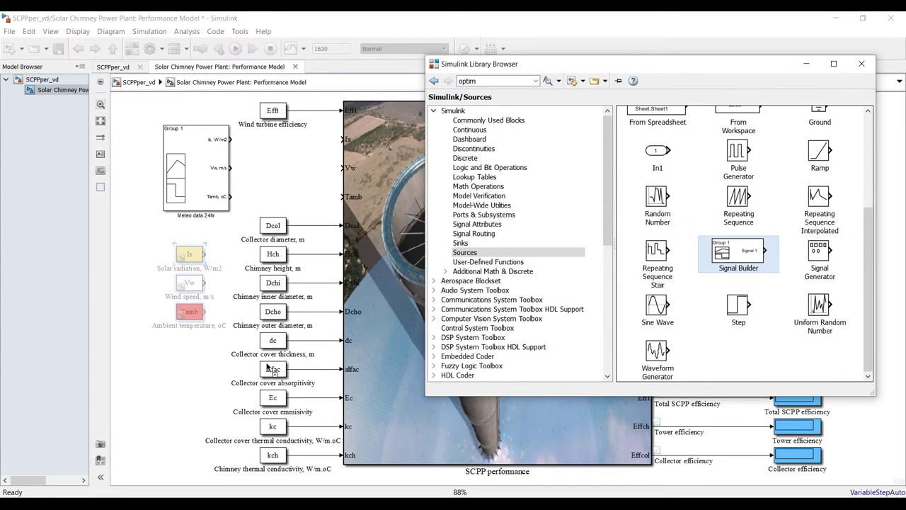
left_click(193, 395)
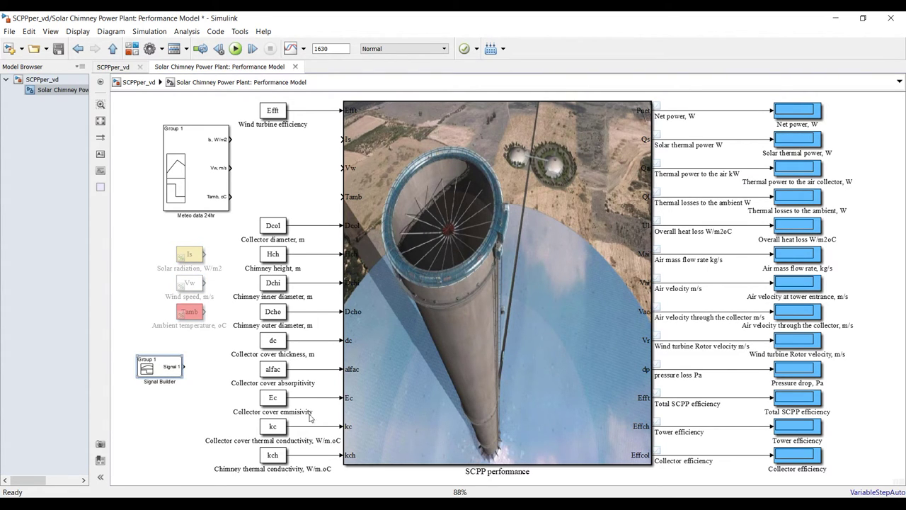
Switch to MATLAB, open Power-corrected-irradiation.xlsx for import and set it to exclude rows with unimportable cells
mouse_move(416, 485)
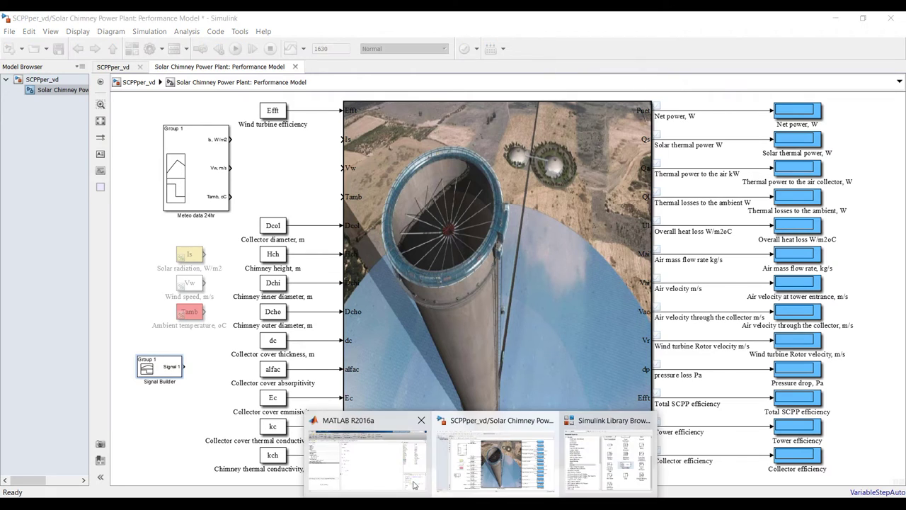
left_click(370, 473)
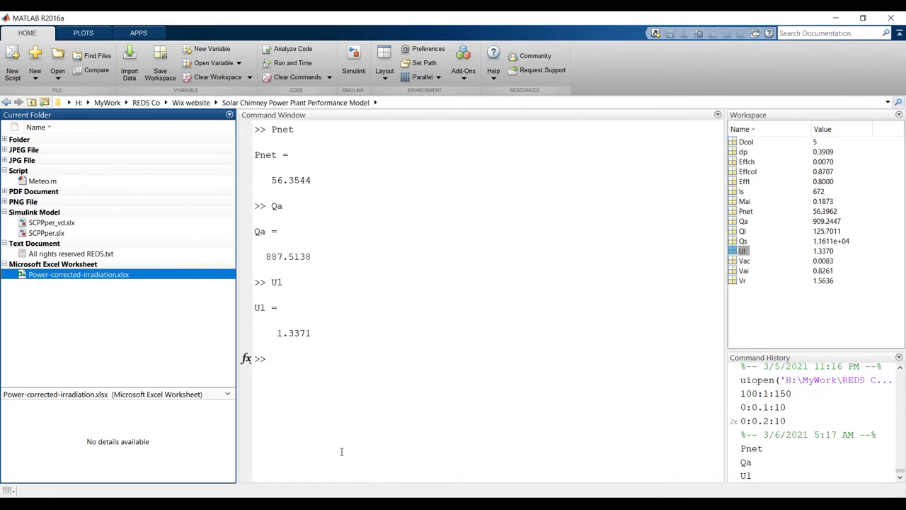
double_click(64, 275)
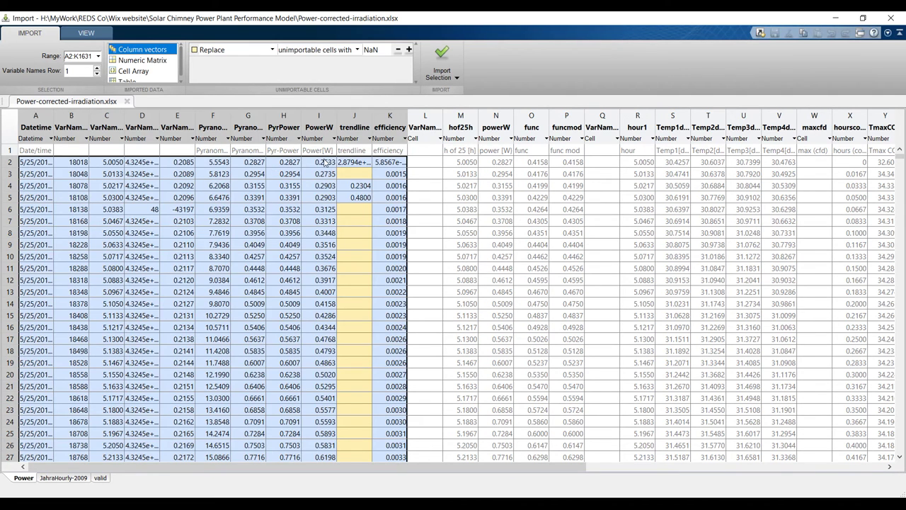
left_click(324, 162)
left_click(7, 151)
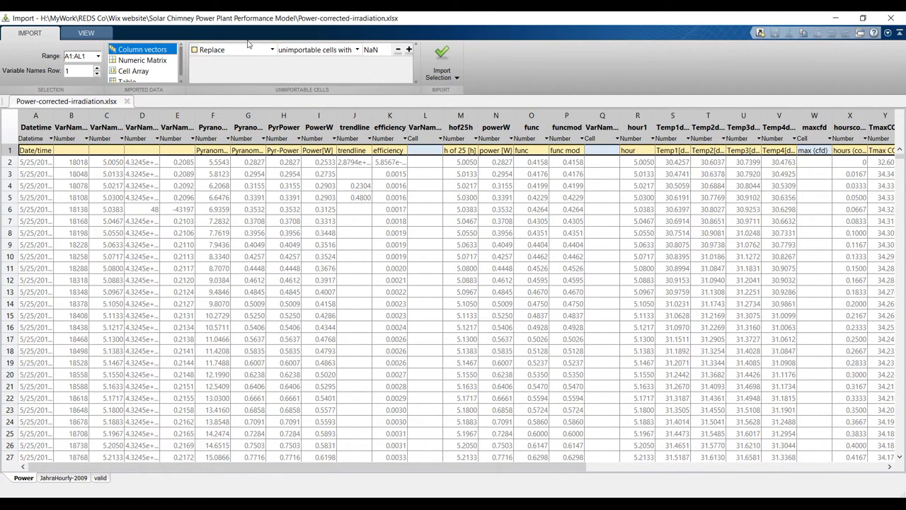
left_click(272, 50)
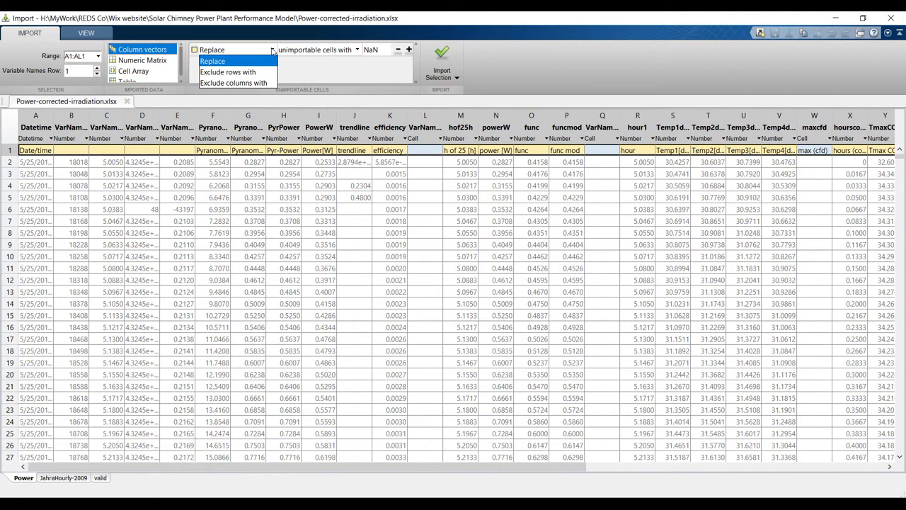
left_click(240, 74)
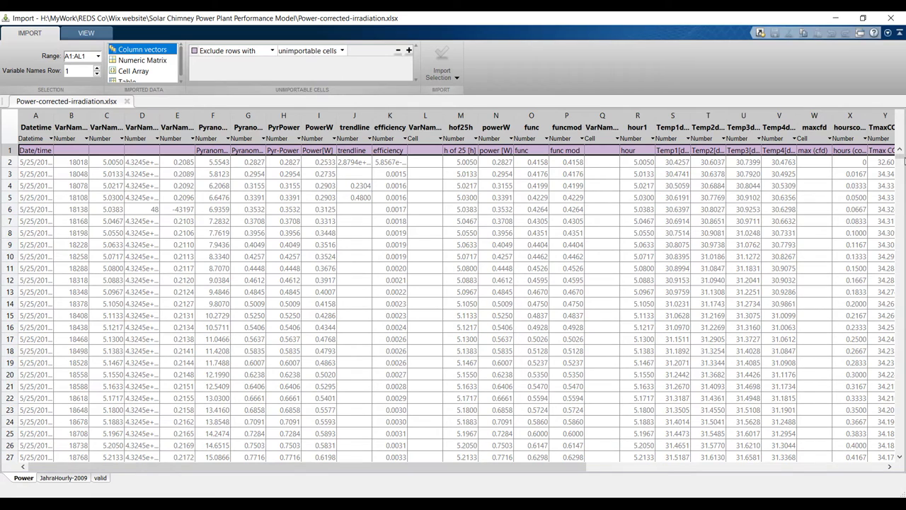
Import the first pyranometer column, F1:F1631, into the workspace as a column vector
left_click(319, 115)
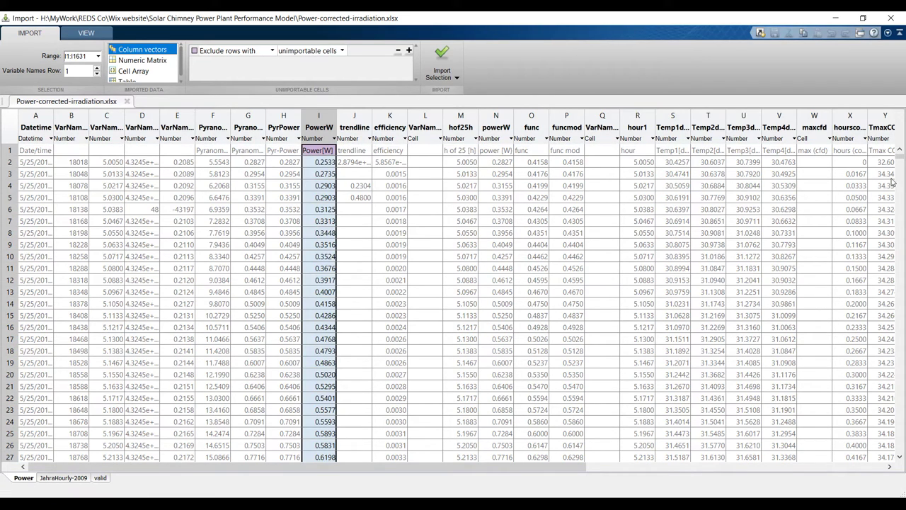
left_click_drag(903, 157, 660, 92)
left_click(202, 145)
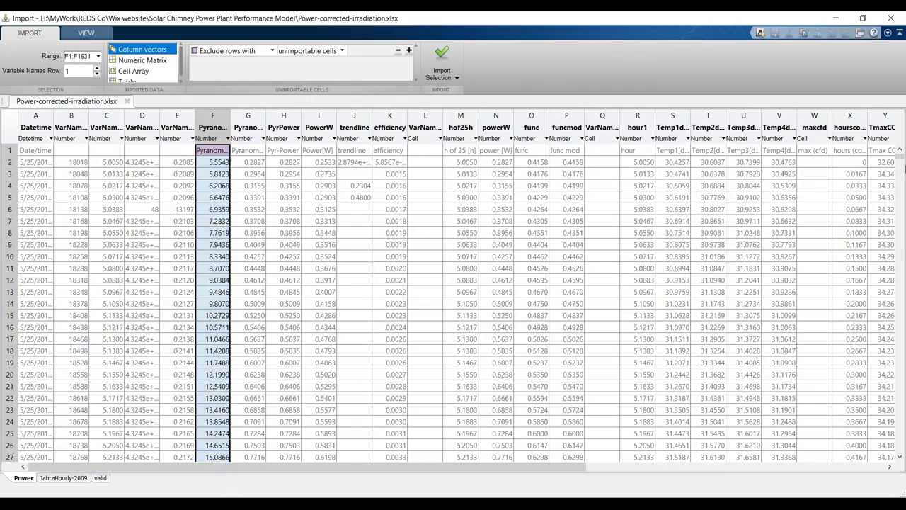
left_click_drag(901, 159, 902, 64)
left_click(441, 54)
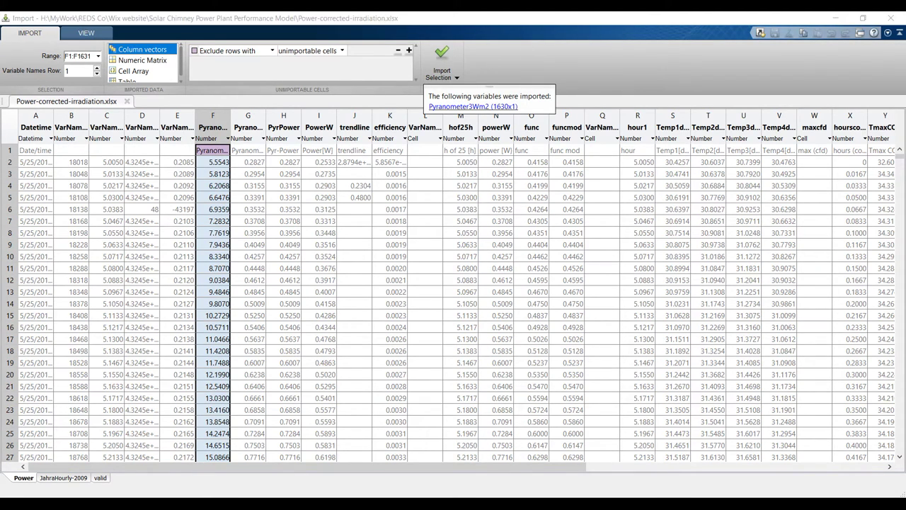
Switch to the main MATLAB window, open the Pyranometer3Wm2 workspace variable and copy its whole data column
mouse_move(414, 494)
left_click(333, 474)
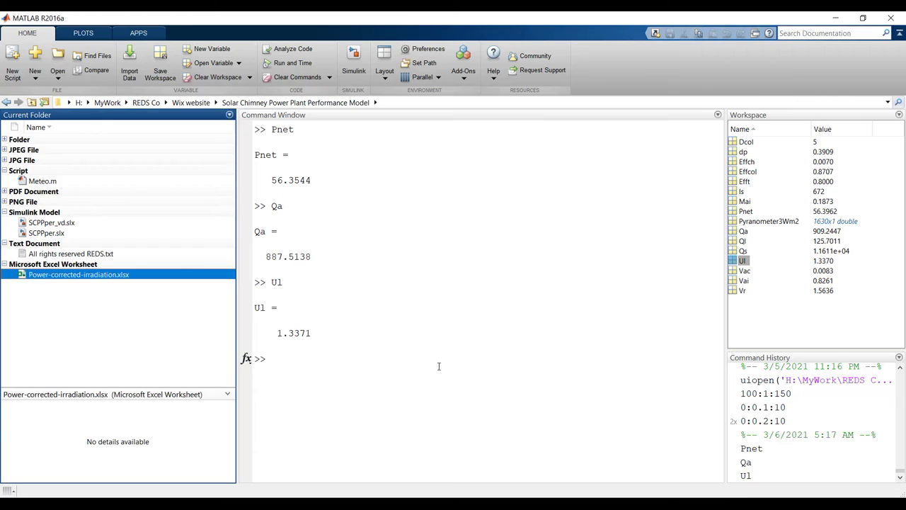
left_click(754, 224)
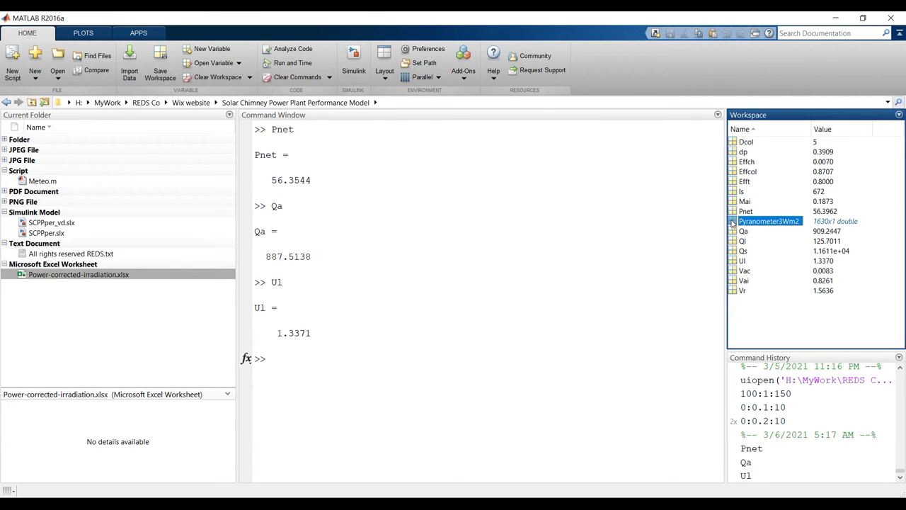
double_click(732, 224)
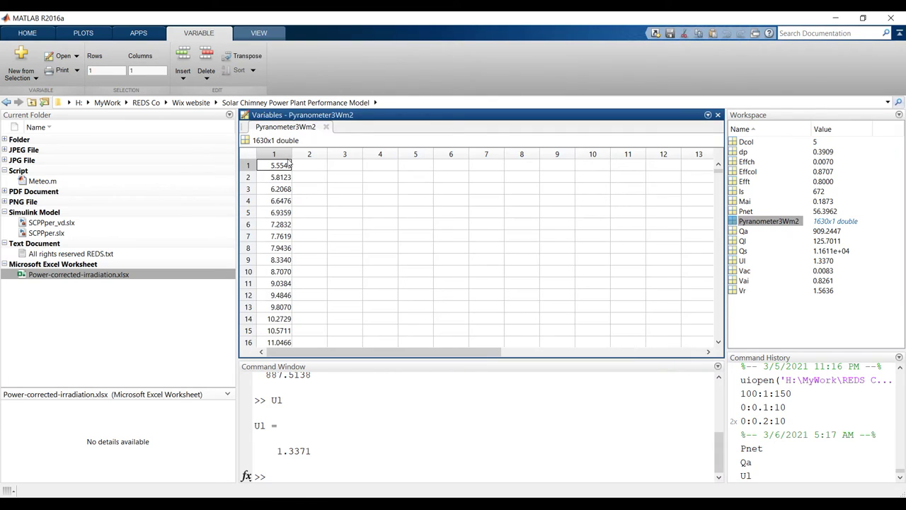
left_click(287, 157)
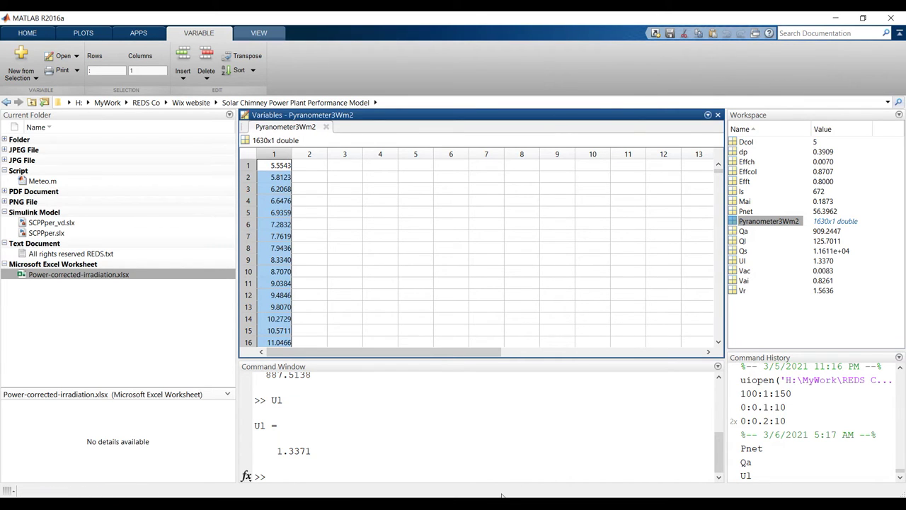
Switch to the SCPPper_vd model, open the newly added Signal Builder block and set its time range from 1 to 1630
mouse_move(499, 494)
mouse_move(549, 467)
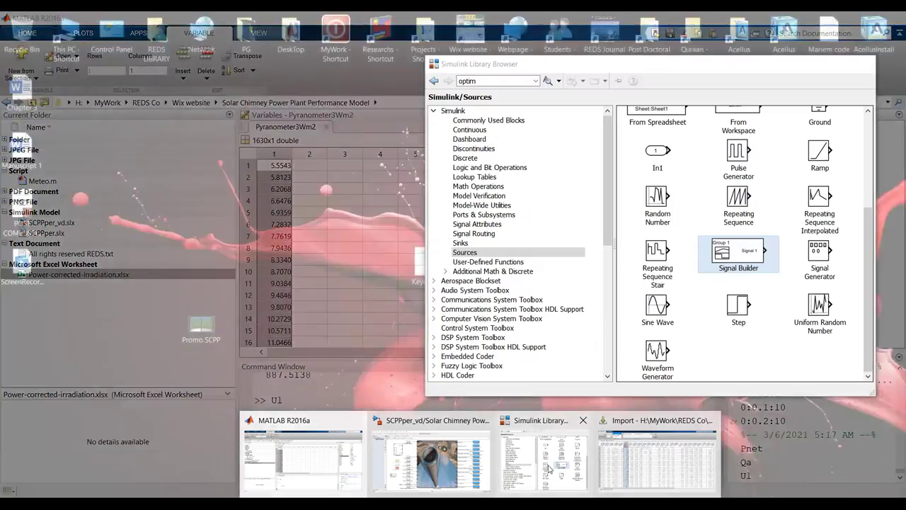
left_click(432, 461)
double_click(169, 370)
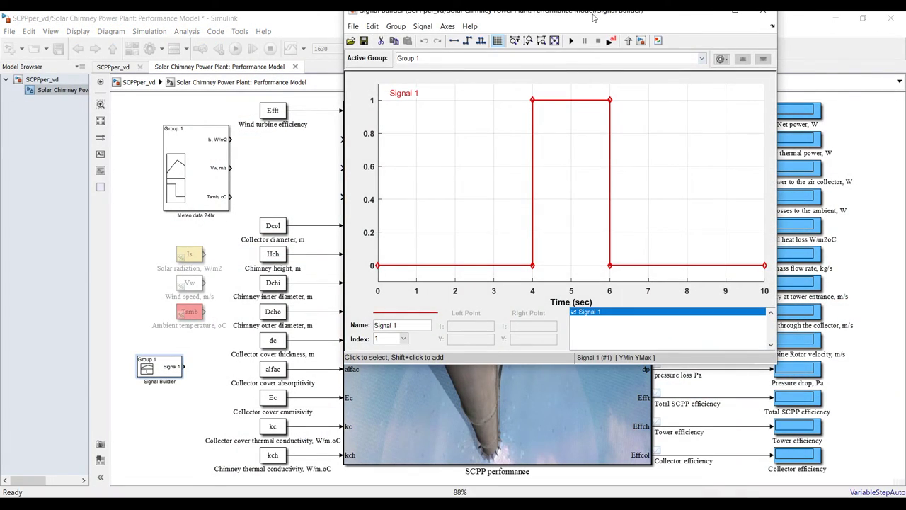
left_click(748, 12)
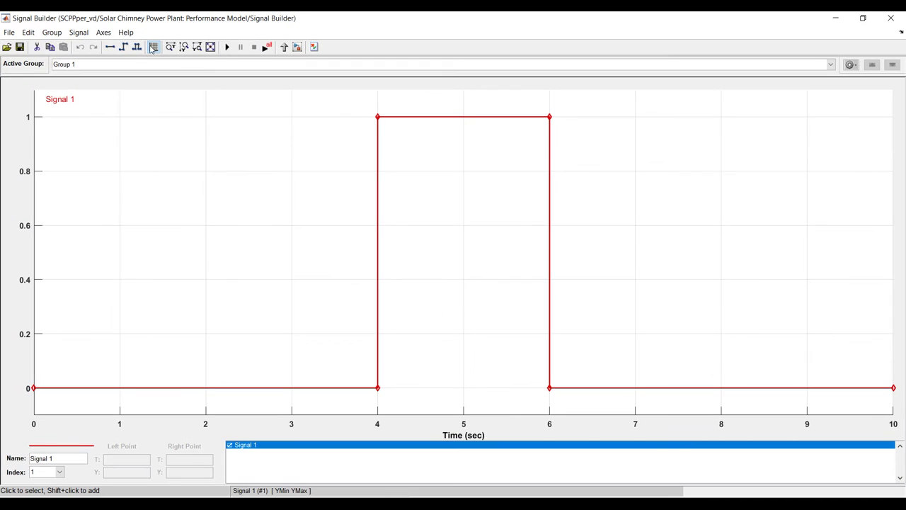
left_click(103, 33)
left_click(131, 48)
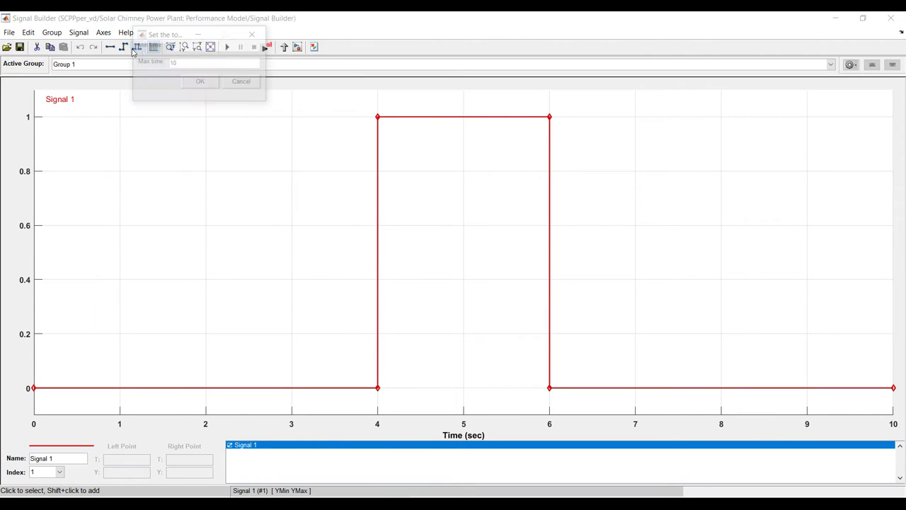
type("1")
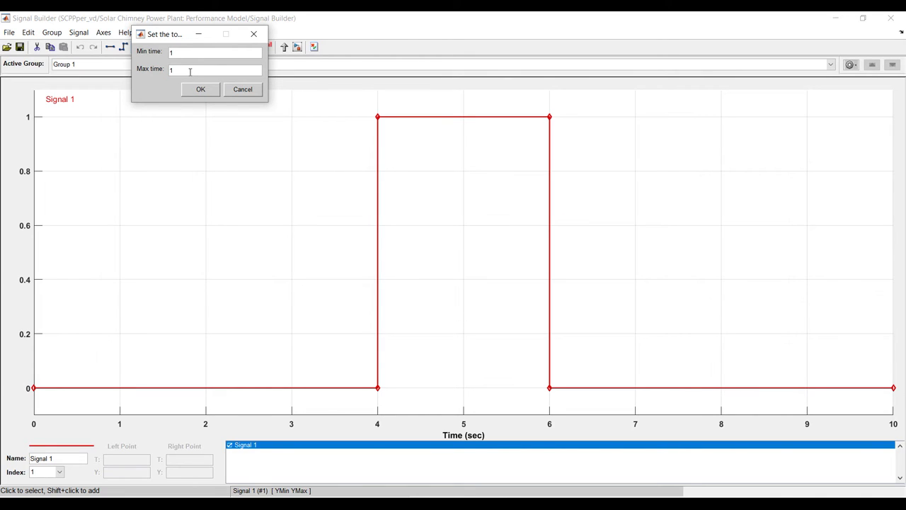
left_click(190, 75)
type("1630")
left_click(196, 89)
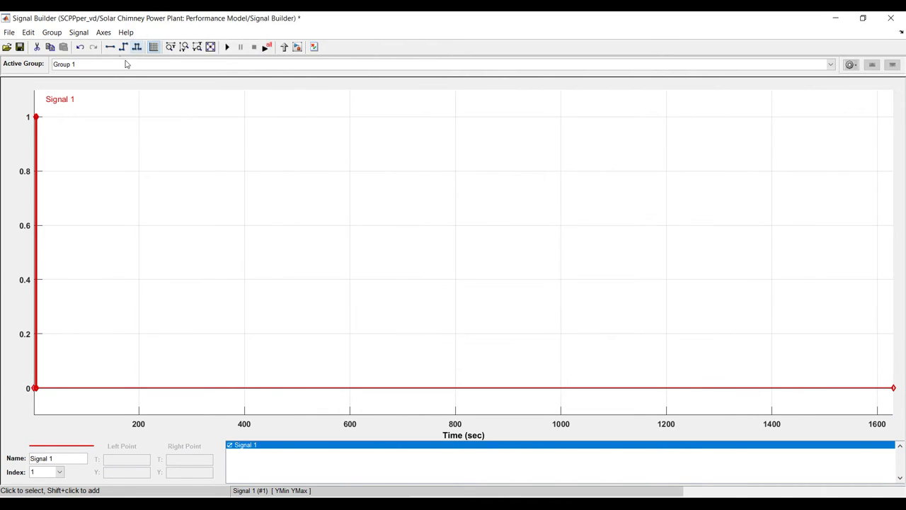
Replace Signal 1 with a custom waveform using time values 1:1:1630 and the copied pyranometer data as Y values
left_click(79, 32)
mouse_move(92, 96)
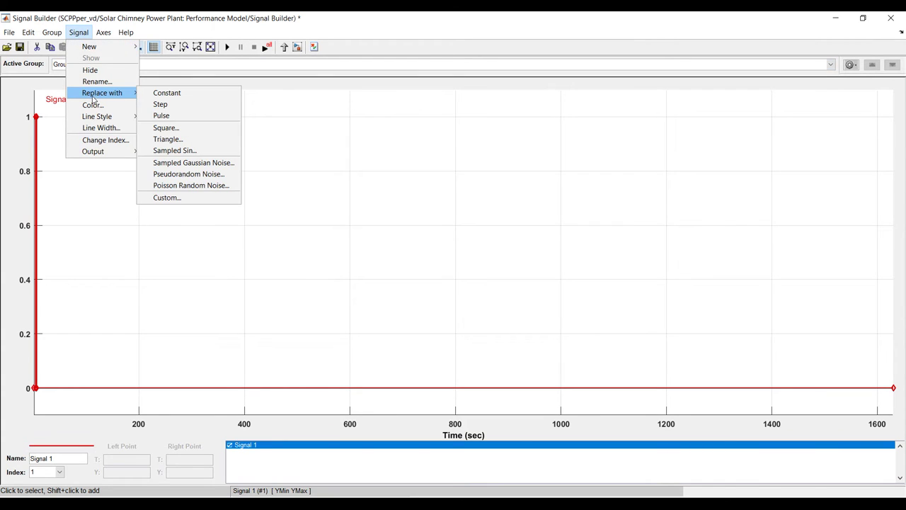
left_click(178, 199)
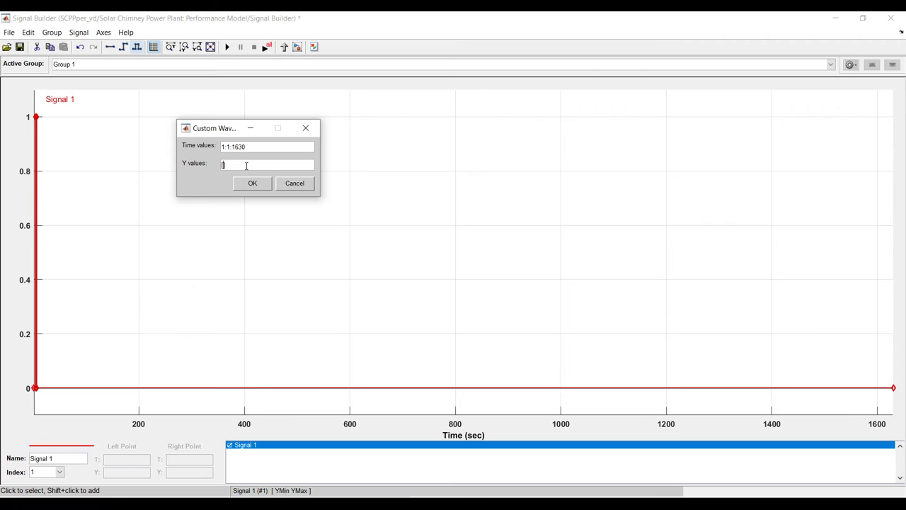
key("ctrl+v")
left_click(251, 183)
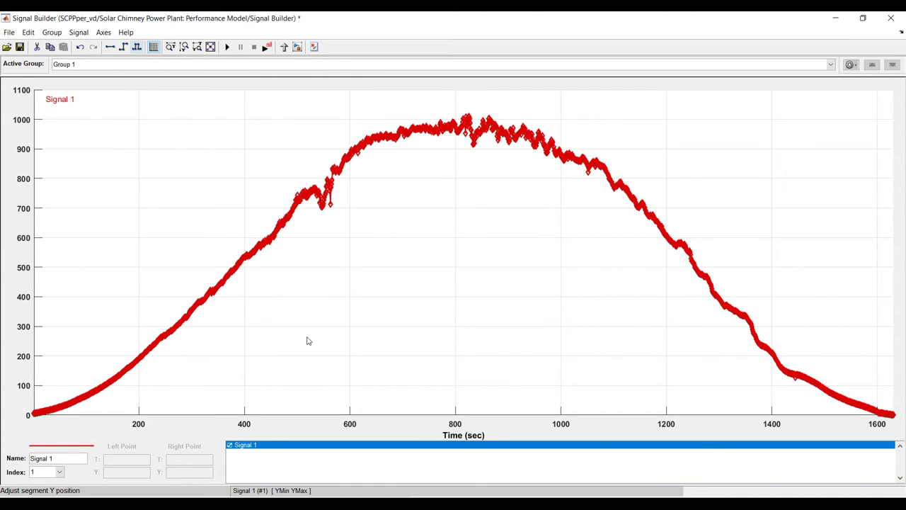
Rename Signal 1 as "Is, W/m2" and close the signal editor
left_click_drag(57, 458, 26, 460)
key("BackSpace")
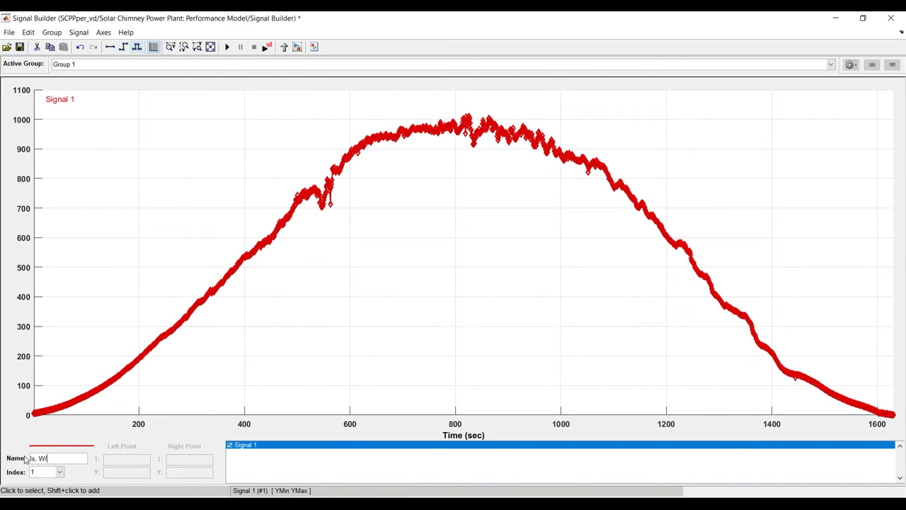
left_click(213, 343)
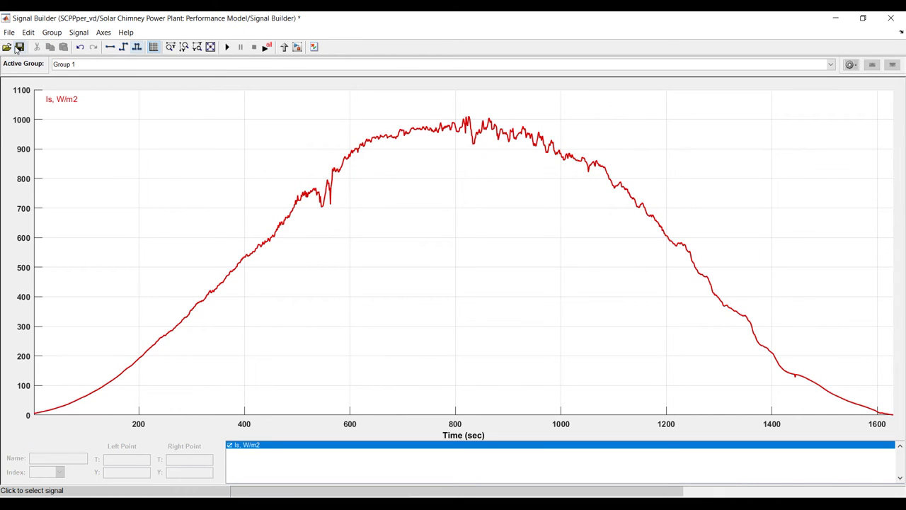
left_click(892, 18)
Delete the extra Signal Builder block and connect the Meteo data 24hr outputs to the Is, Vw and Tamb inputs of SCPP performance
left_click_drag(185, 366, 134, 405)
key("Delete")
left_click_drag(230, 139, 343, 139)
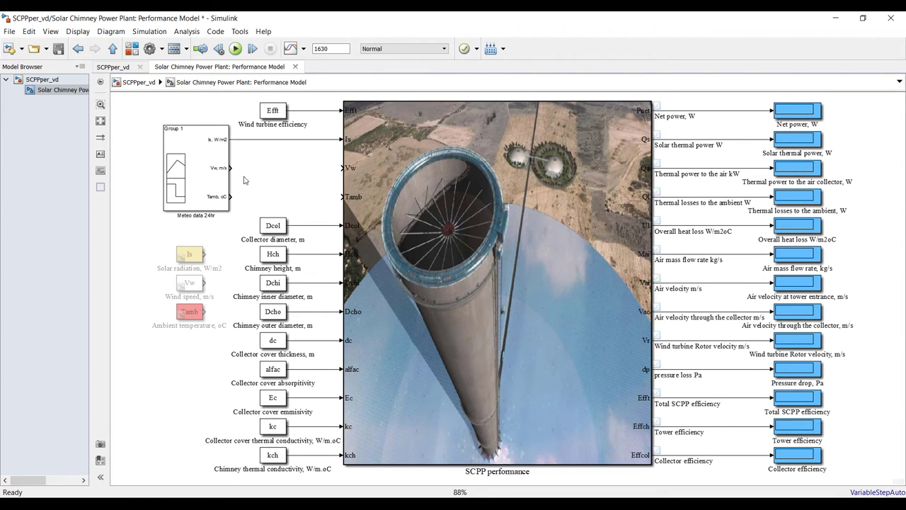
left_click_drag(231, 169, 330, 173)
left_click_drag(232, 197, 343, 196)
Open the Meteo data 24hr block and examine its solar radiation, wind speed and ambient temperature signals
left_click(206, 151)
double_click(206, 151)
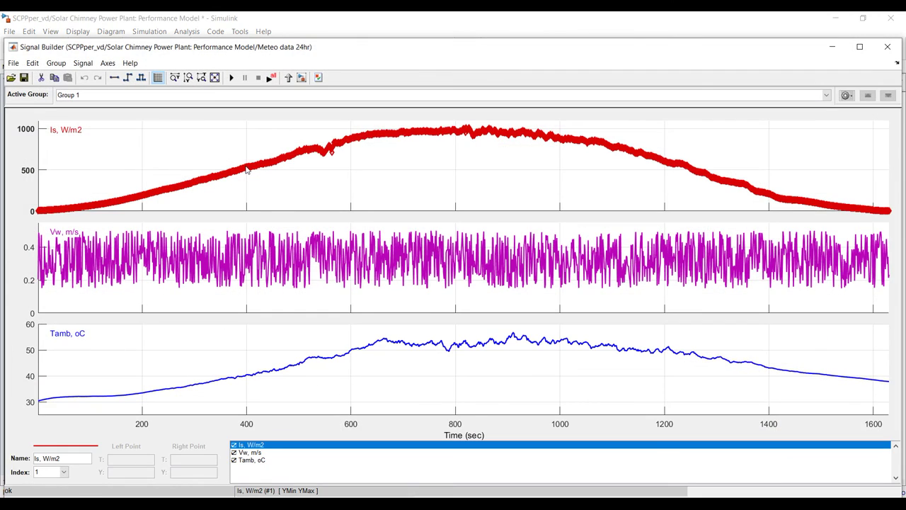
left_click(859, 47)
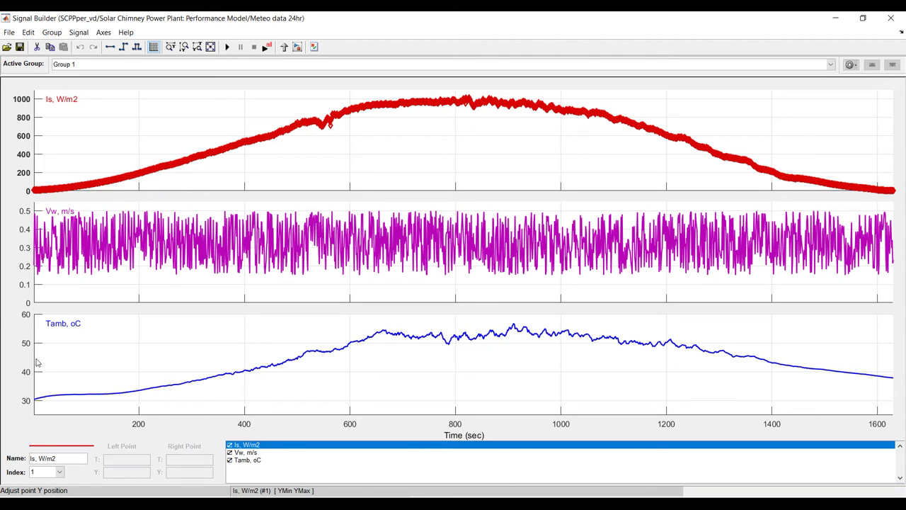
left_click(91, 245)
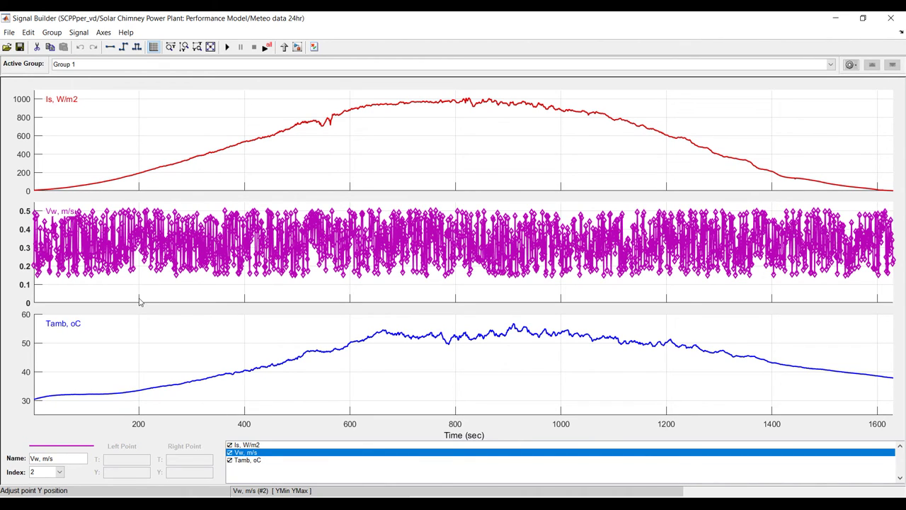
left_click(71, 395)
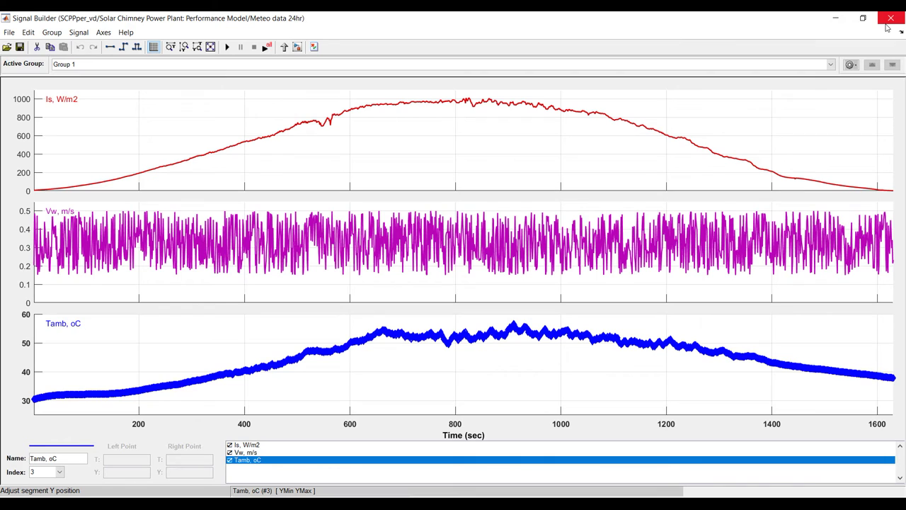
left_click(366, 242)
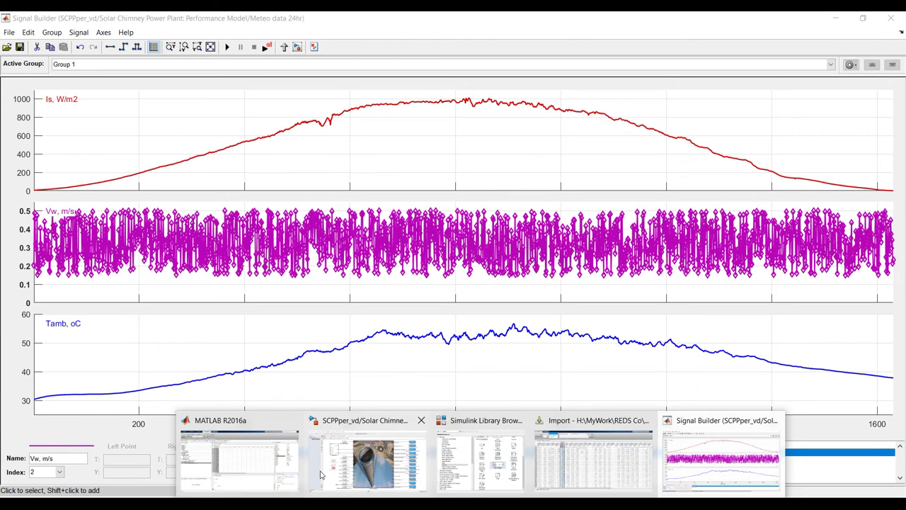
Switch to the main MATLAB window and open the Meteo.m script for editing
left_click(223, 423)
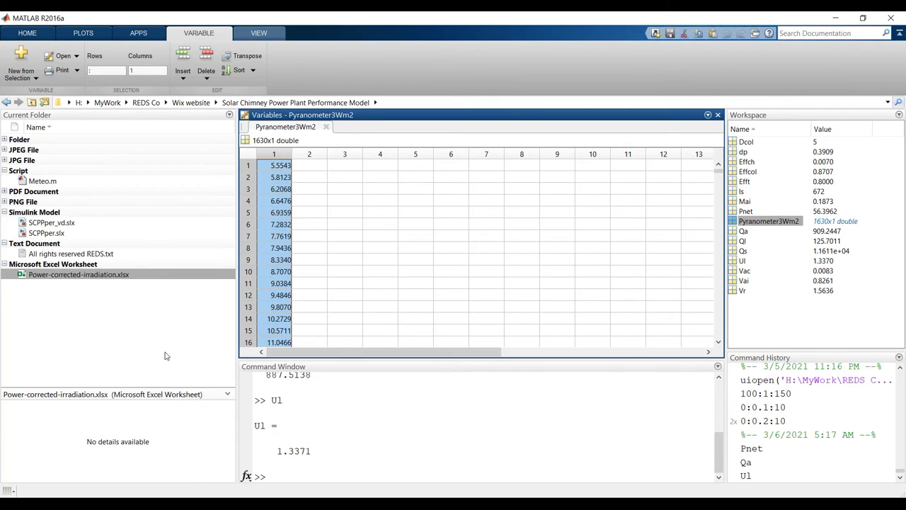
left_click(42, 181)
double_click(51, 184)
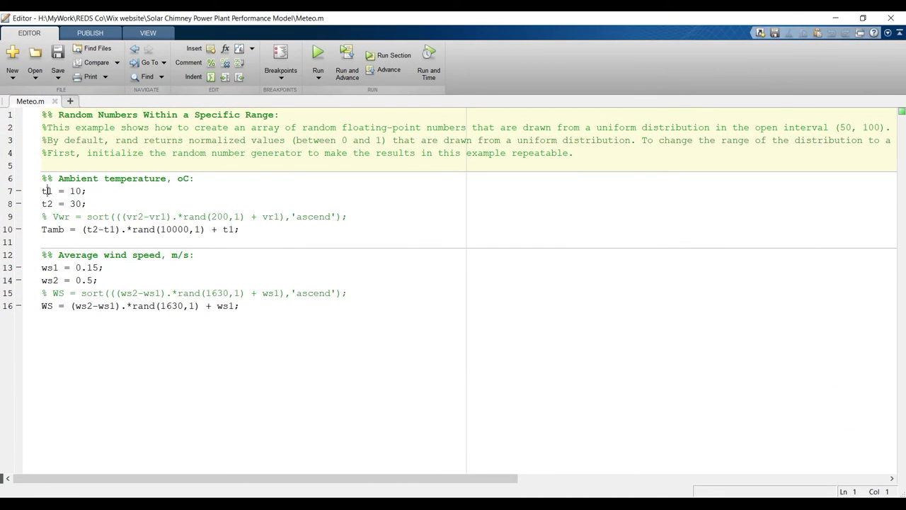
Set the upper wind speed limit ws2 to 0.25 in the average wind speed section of Meteo.m
left_click(47, 191)
left_click(48, 267)
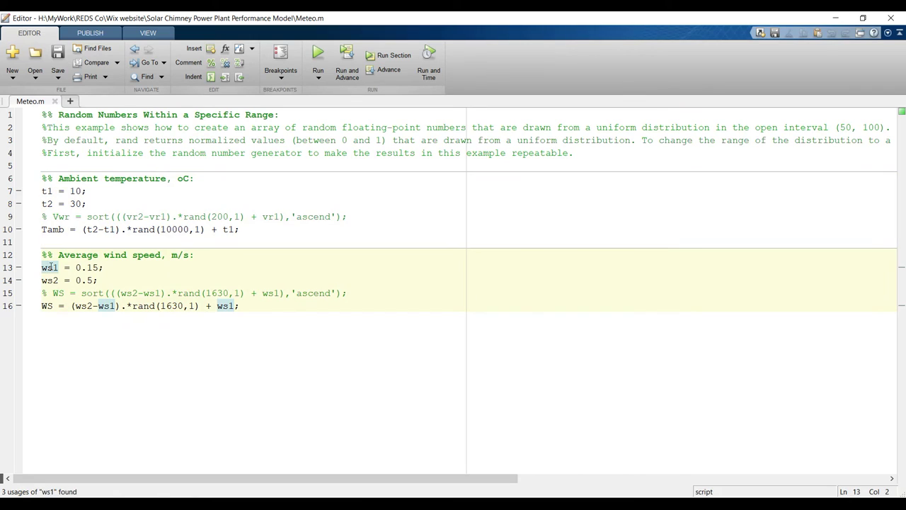
left_click(48, 280)
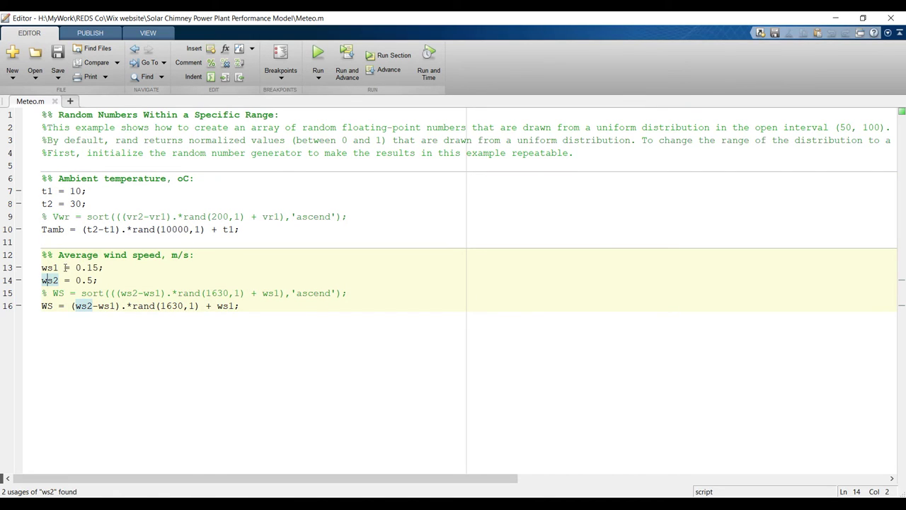
left_click_drag(77, 267, 90, 281)
left_click(101, 282)
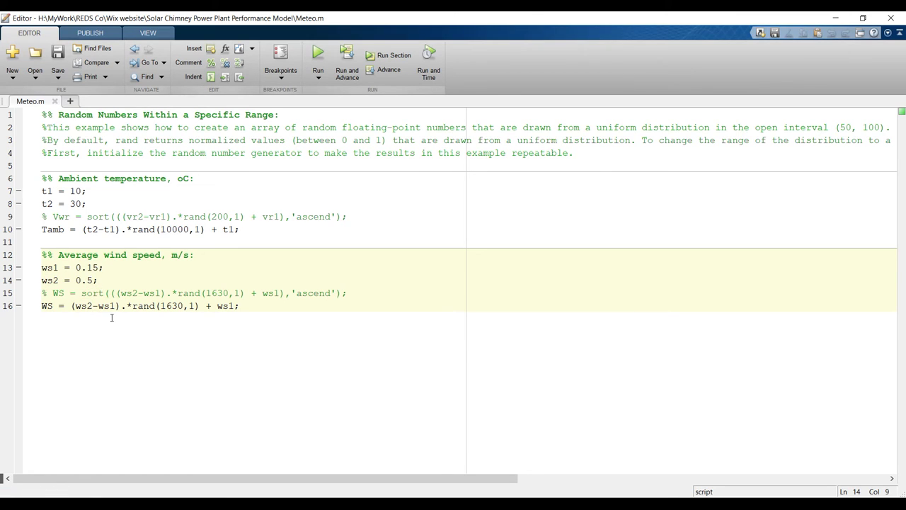
type("2")
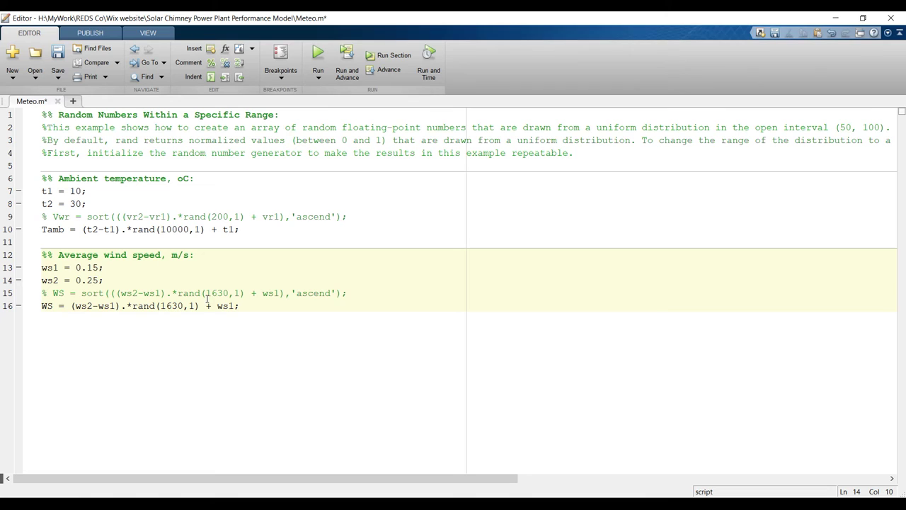
Review the WS formula with its 1630 random samples, save Meteo.m and run the script
left_click_drag(160, 306, 179, 306)
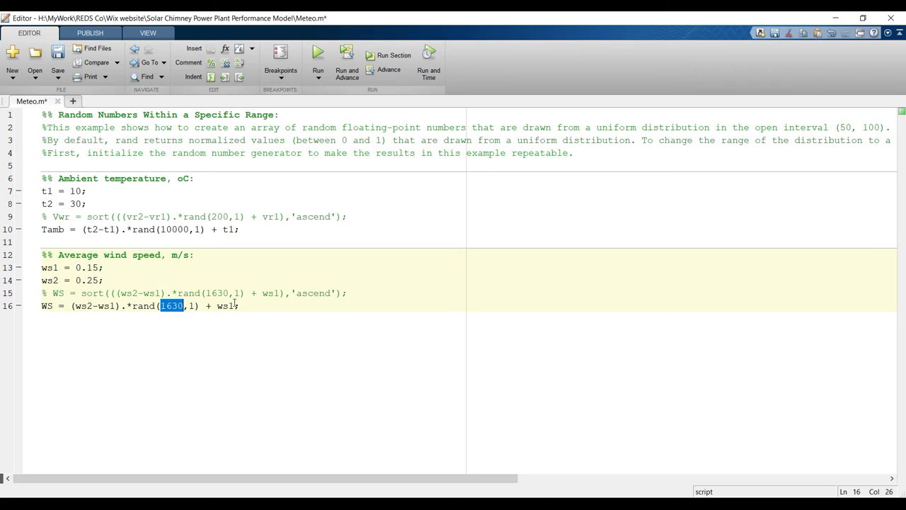
left_click_drag(247, 305, 41, 305)
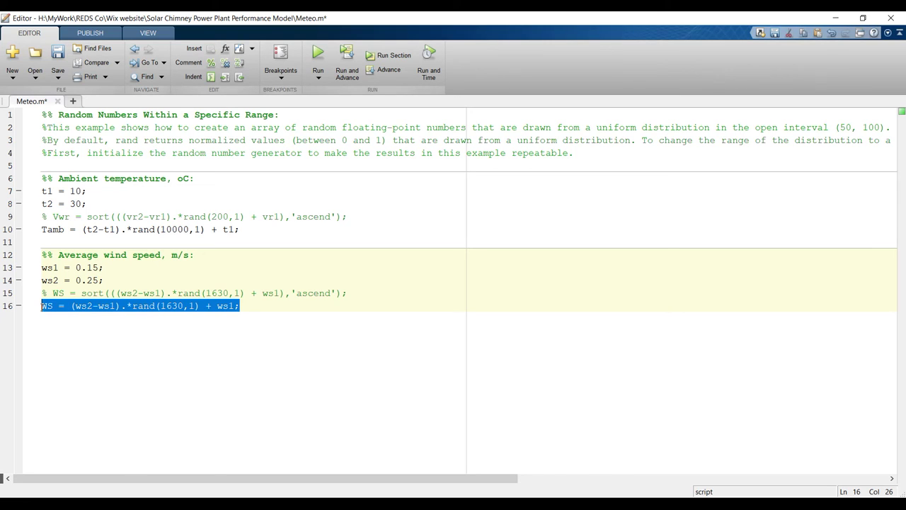
left_click(58, 54)
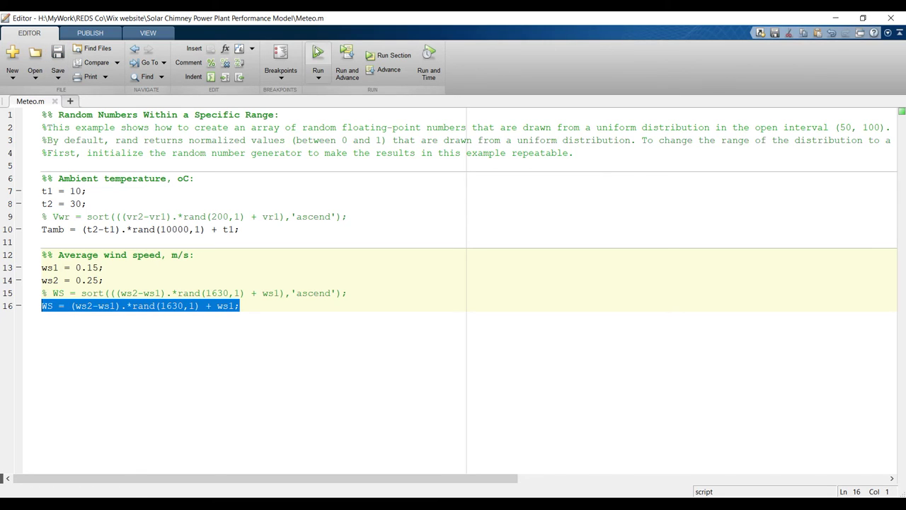
left_click(318, 60)
Switch to the main MATLAB window and view the WS variable's values as a line plot
mouse_move(483, 504)
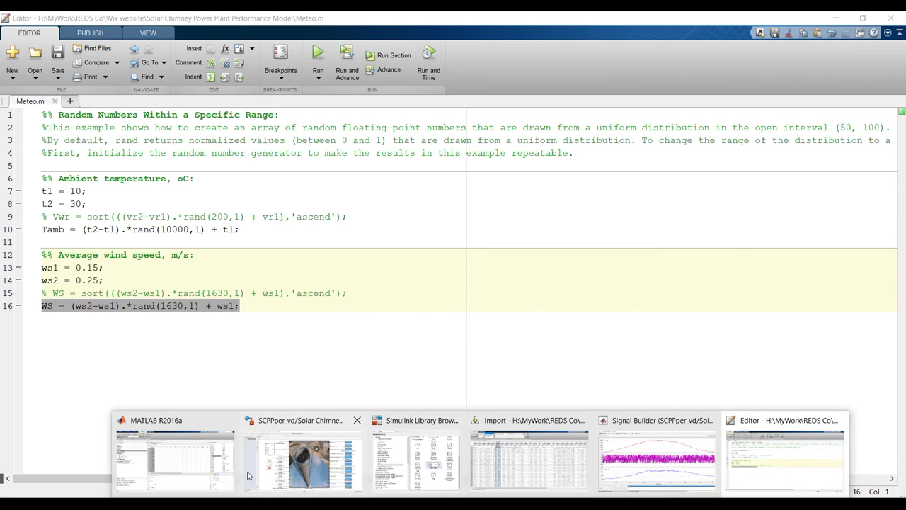
left_click(207, 459)
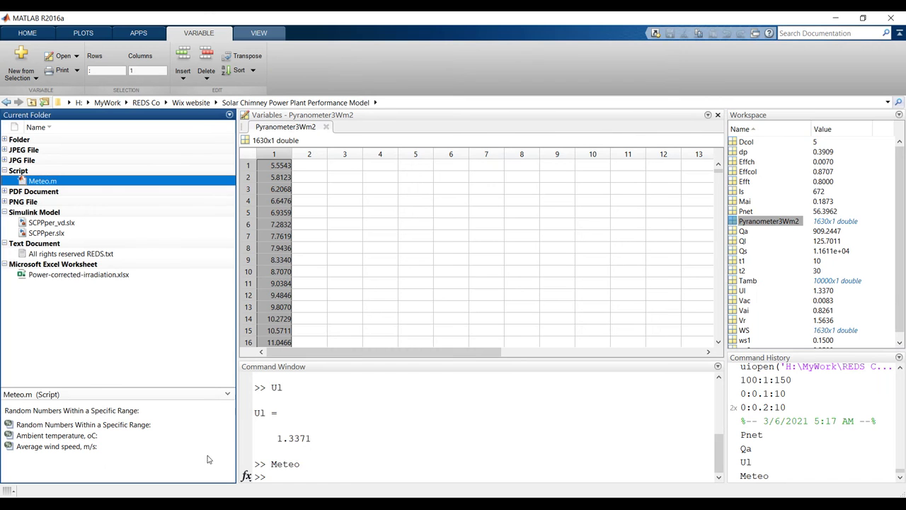
left_click(743, 330)
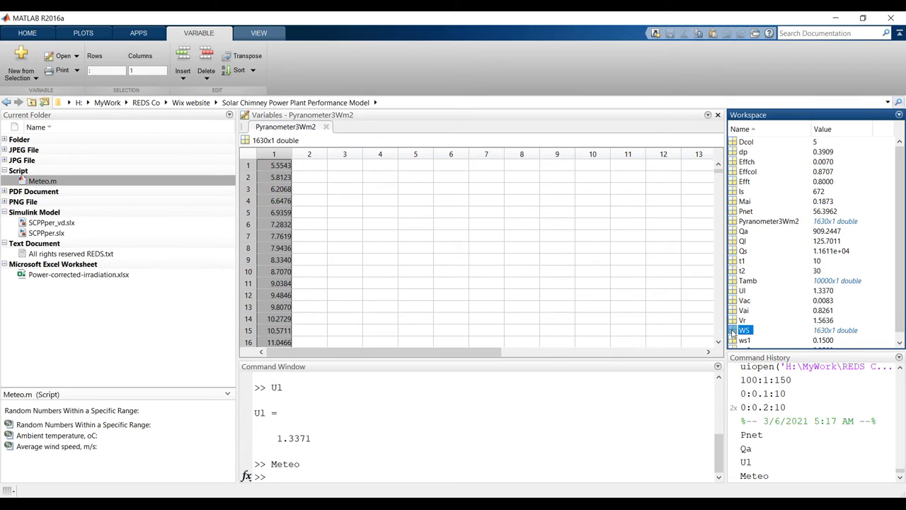
double_click(736, 330)
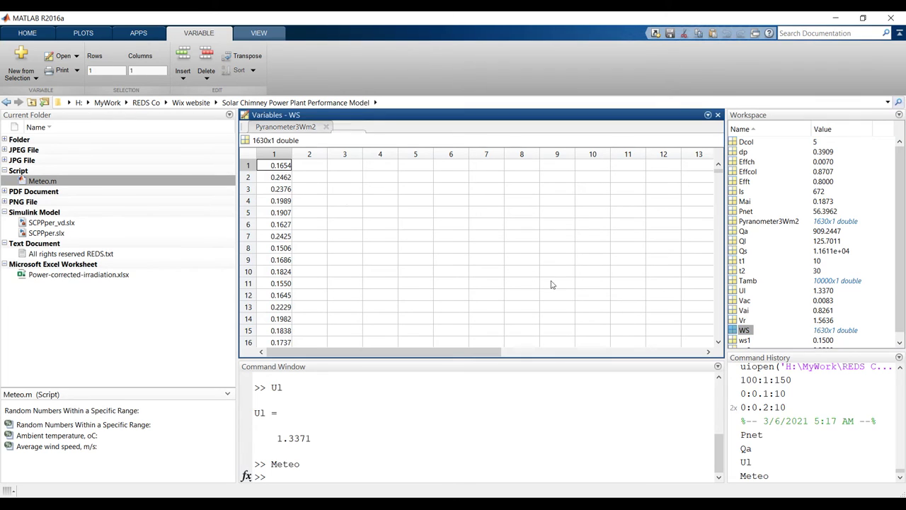
left_click(281, 155)
left_click(73, 39)
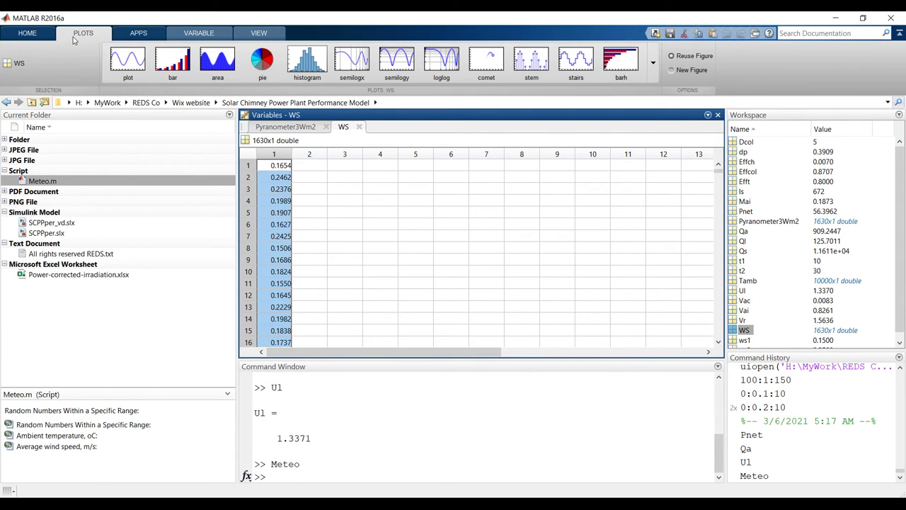
left_click(128, 60)
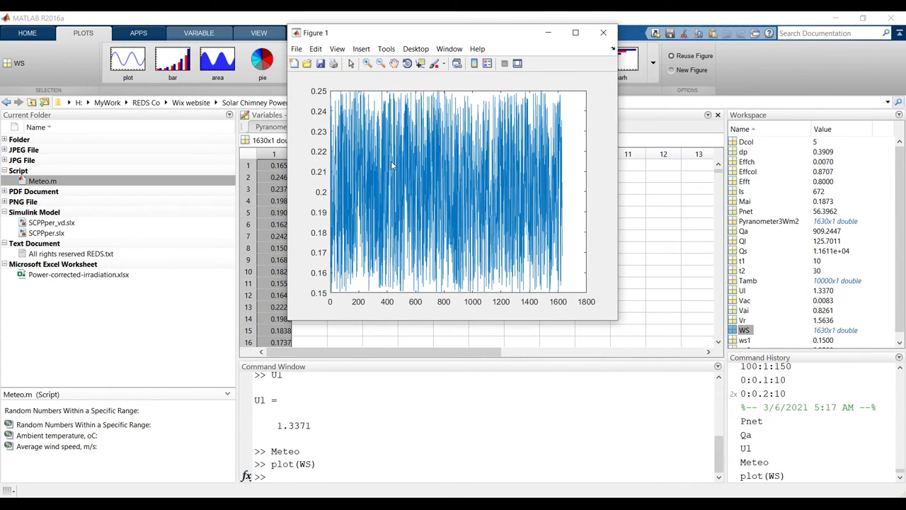
left_click(602, 33)
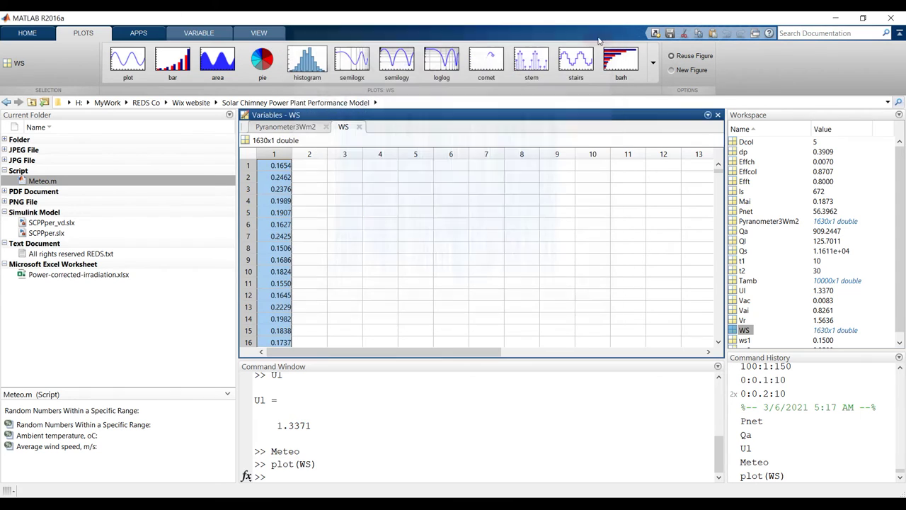
left_click(718, 115)
Close the Power-corrected-irradiation.xlsx import window, the Meteo.m editor and the Signal Builder window
left_click(479, 497)
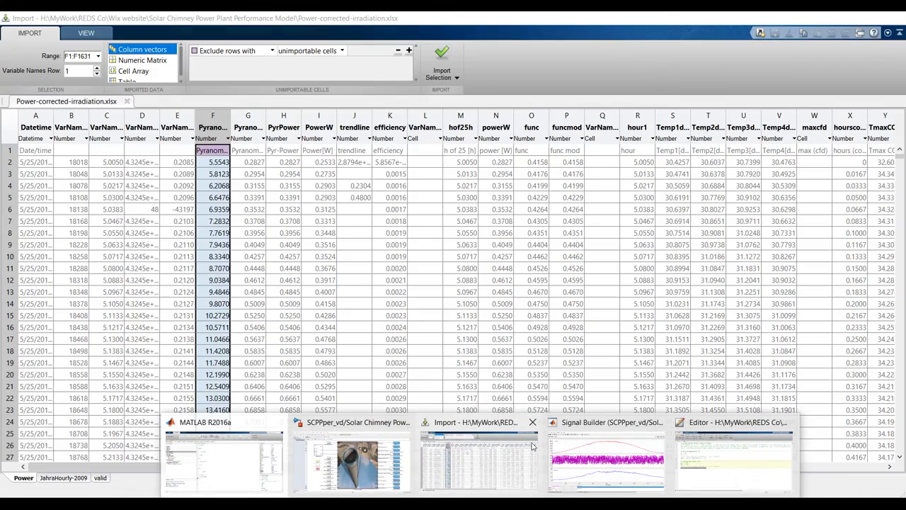
mouse_move(493, 470)
left_click(533, 424)
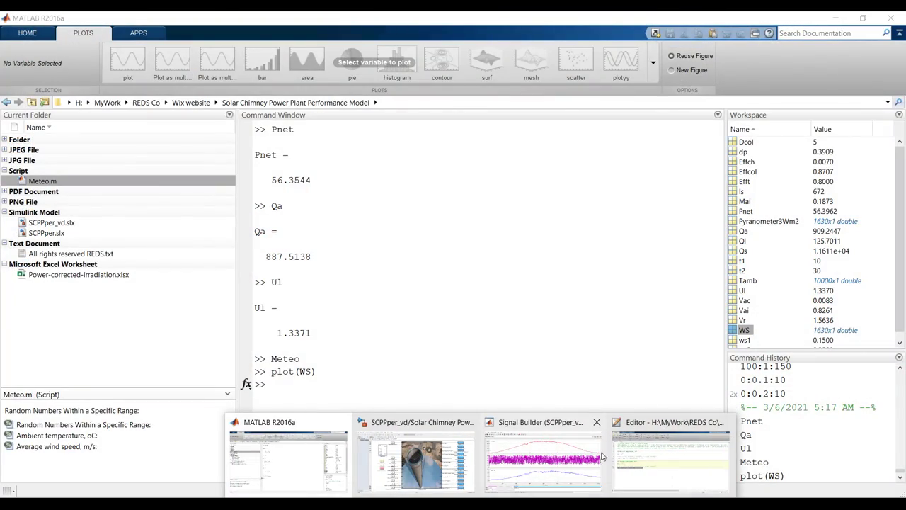
left_click(723, 423)
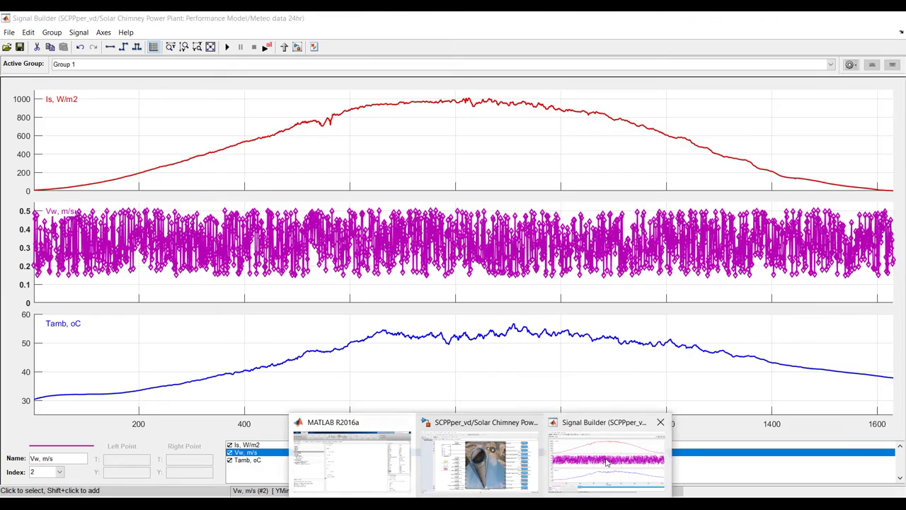
left_click(607, 461)
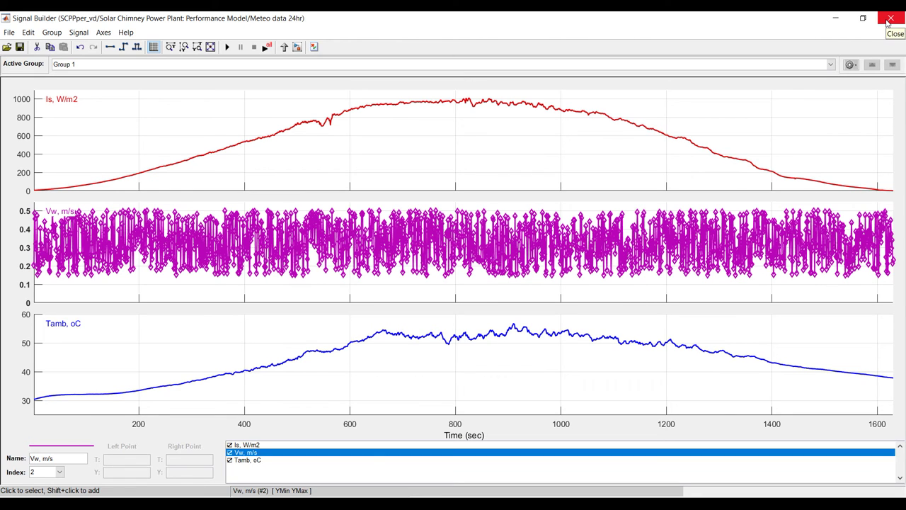
left_click(890, 18)
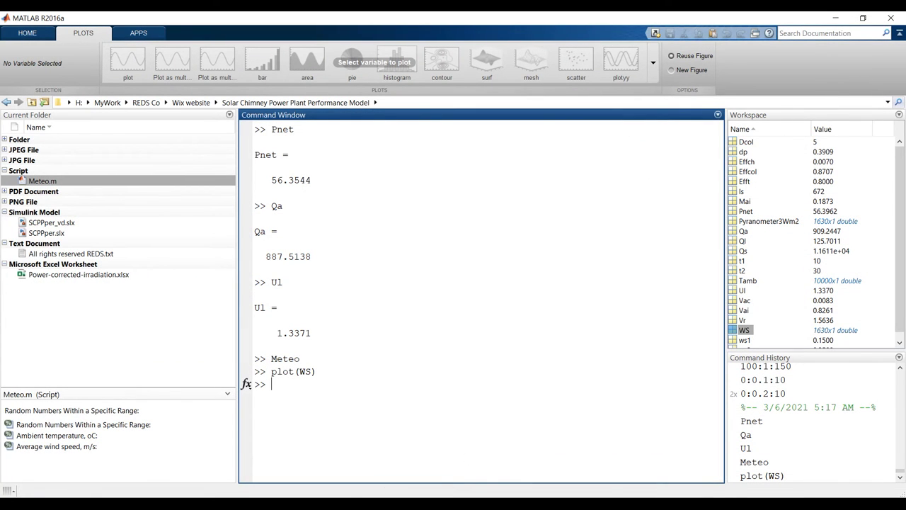
Return to the SCPPper_vd Simulink model, save it and run the simulation with stop time 1630
left_click(538, 460)
left_click_drag(135, 124, 236, 225)
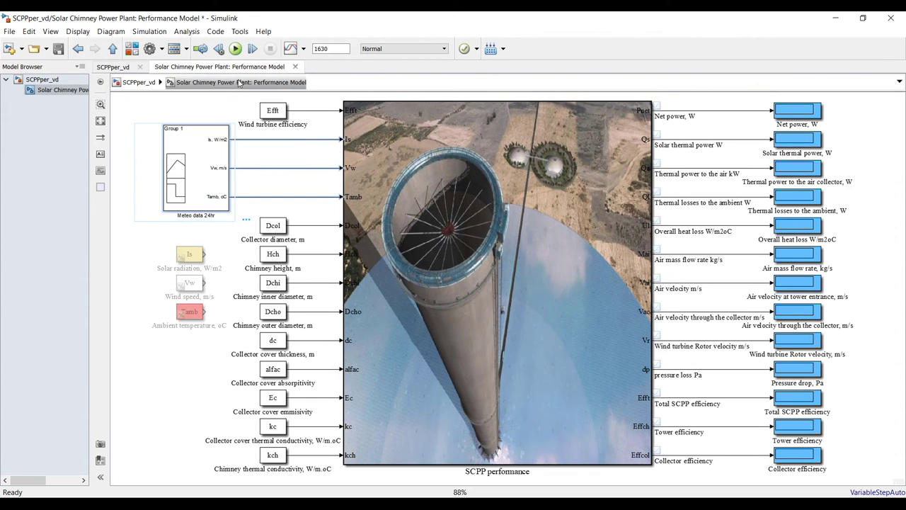
left_click(61, 49)
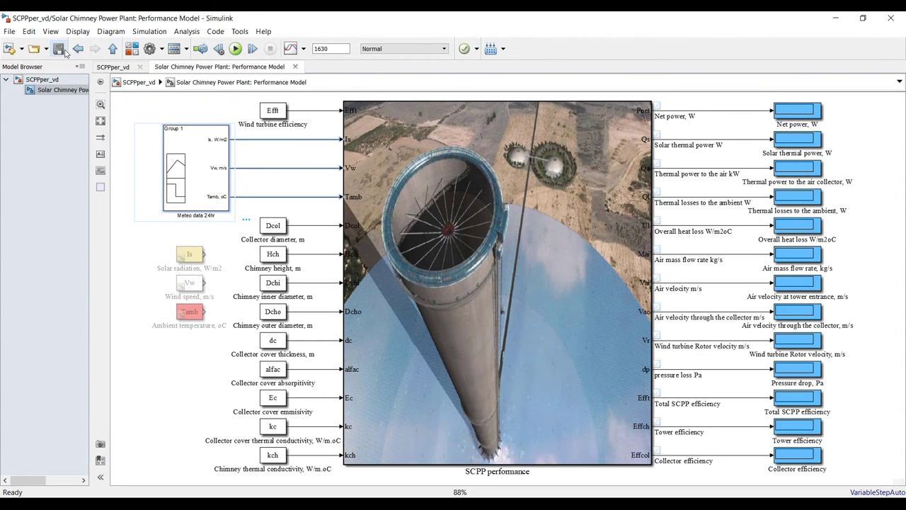
left_click(235, 48)
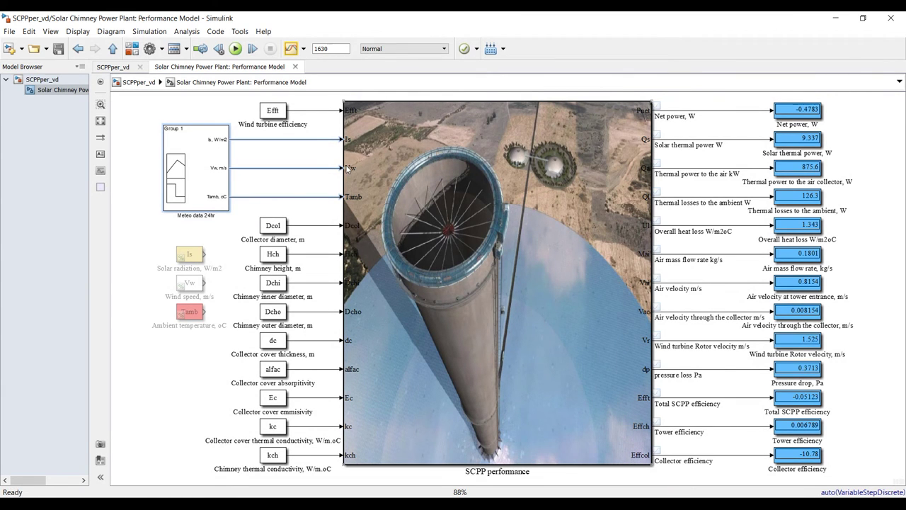
Open the Simulation Data Inspector maximized, set a layout of two rows by three columns of subplots and enlarge the signal list
left_click(290, 48)
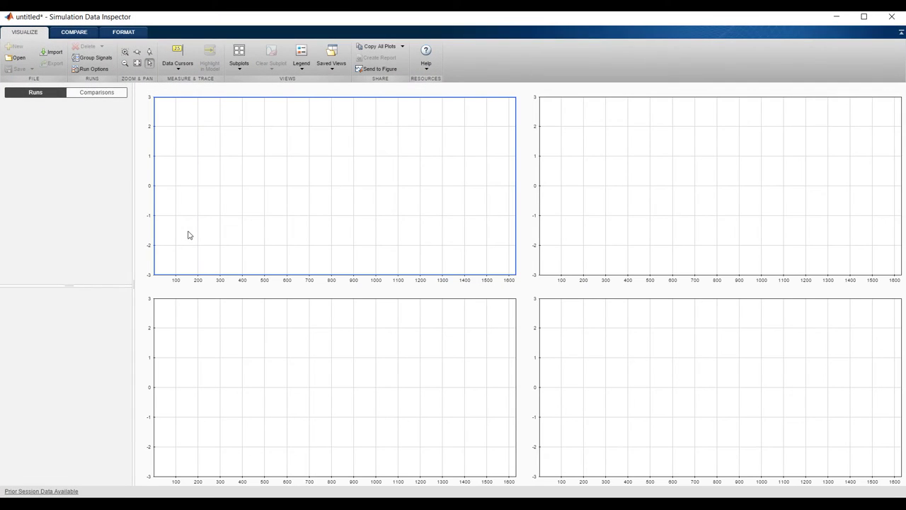
left_click(863, 15)
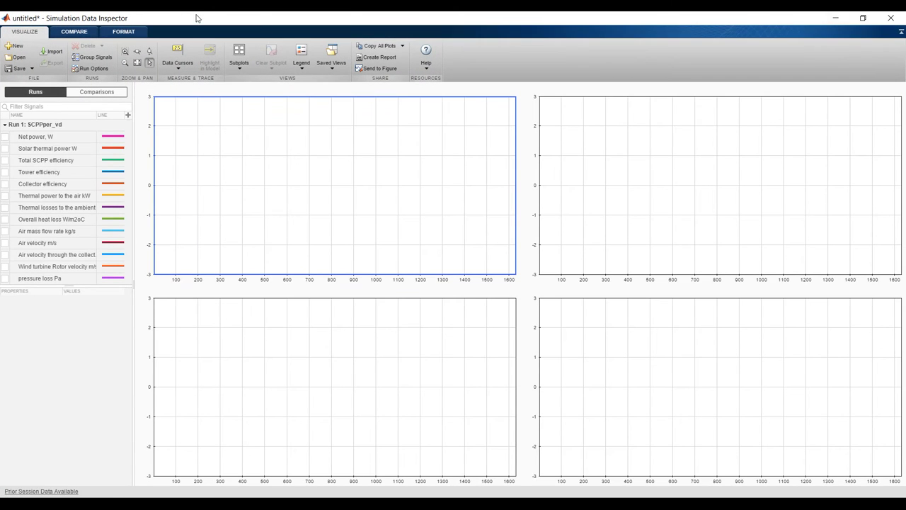
left_click(242, 69)
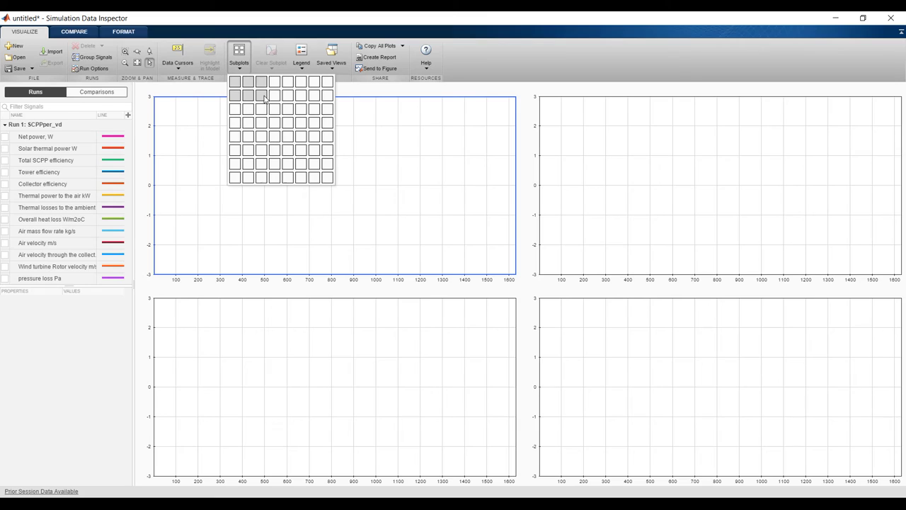
left_click(263, 99)
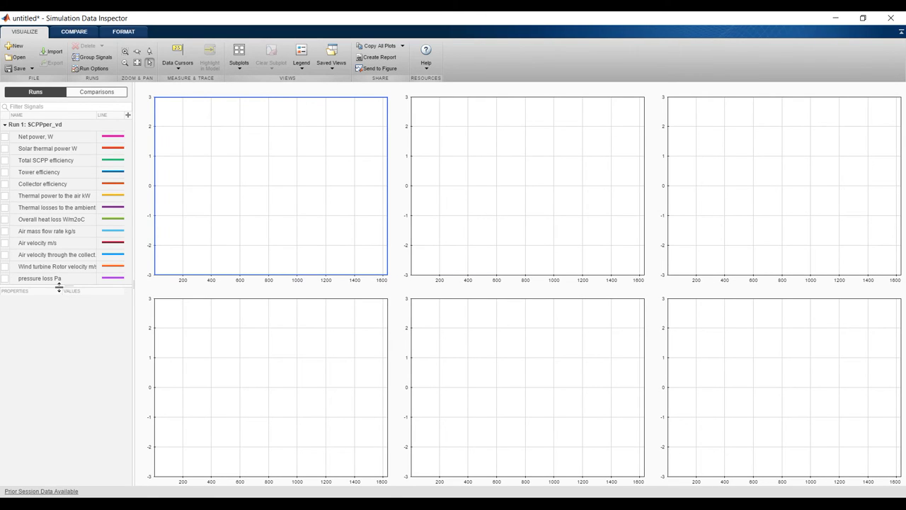
left_click_drag(63, 283, 63, 387)
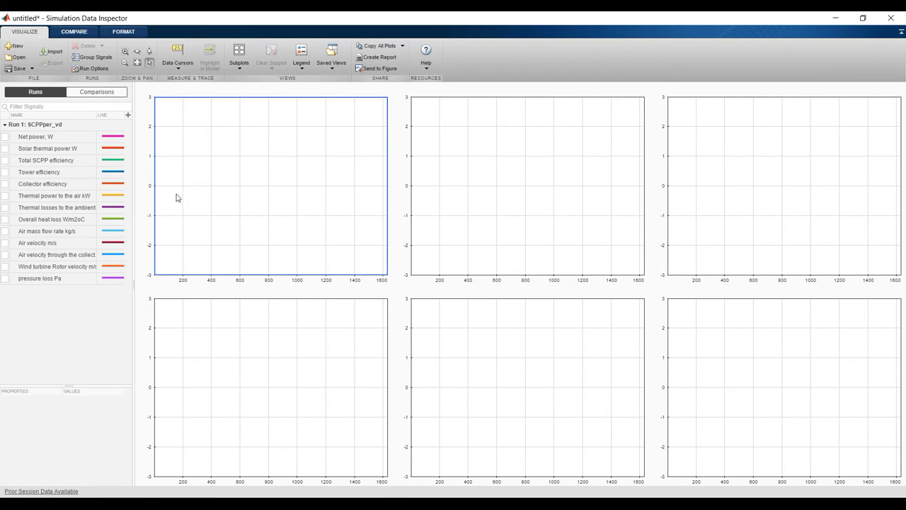
Plot Net power, Solar thermal power and Total SCPP efficiency in the three first-row subplots, one signal in each
left_click(5, 136)
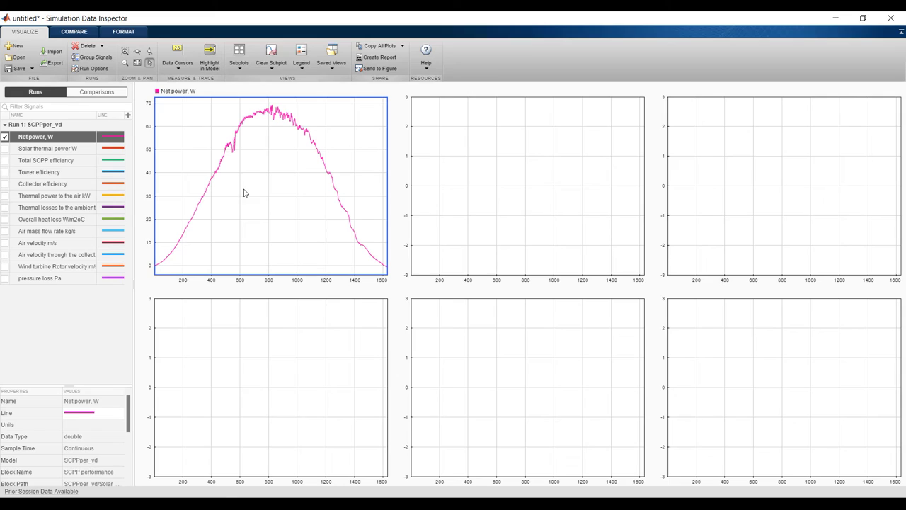
left_click(456, 162)
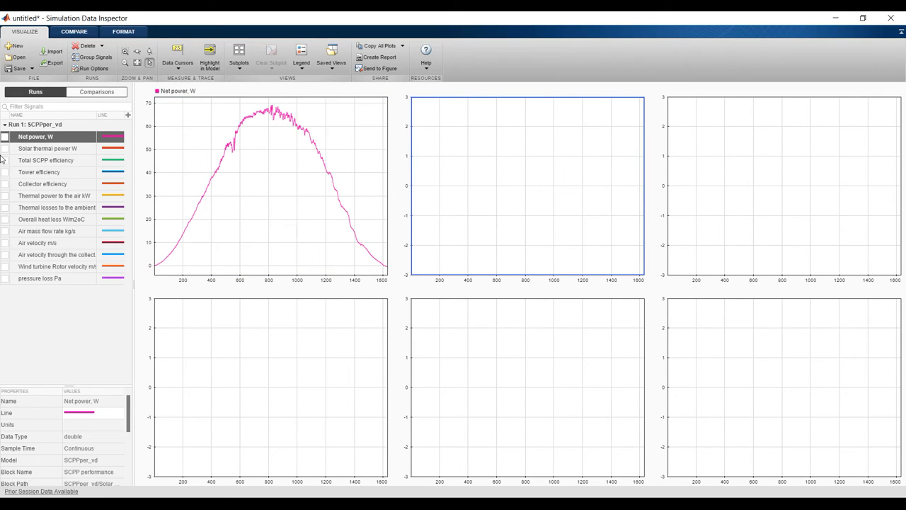
left_click(5, 149)
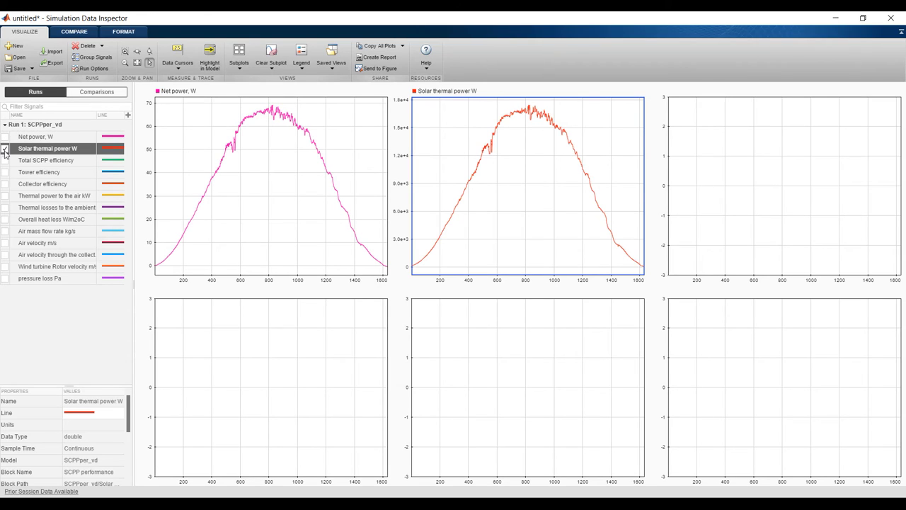
left_click(725, 165)
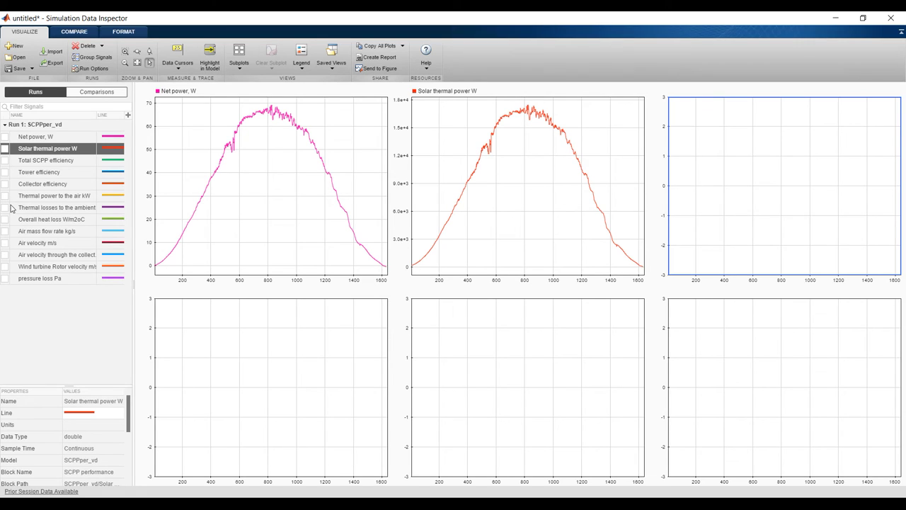
left_click(5, 160)
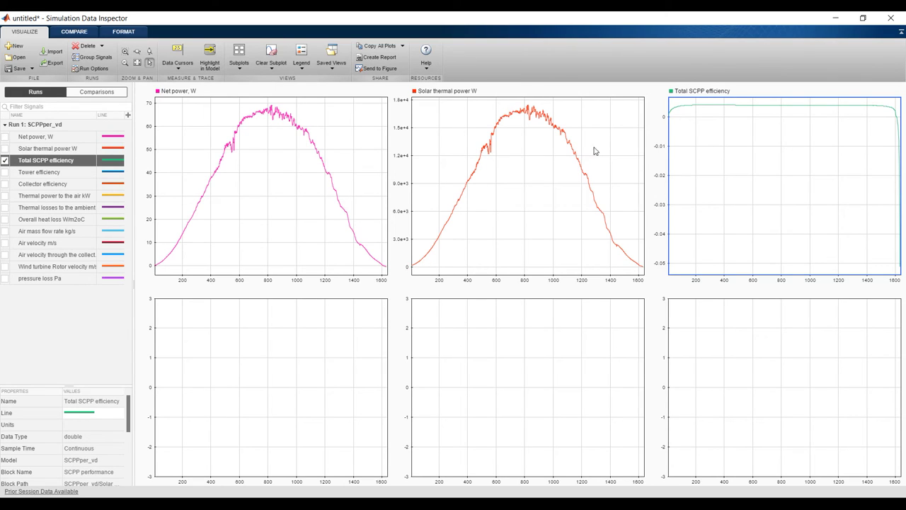
Plot Tower efficiency and Collector efficiency in the first two subplots of the second row
left_click(234, 362)
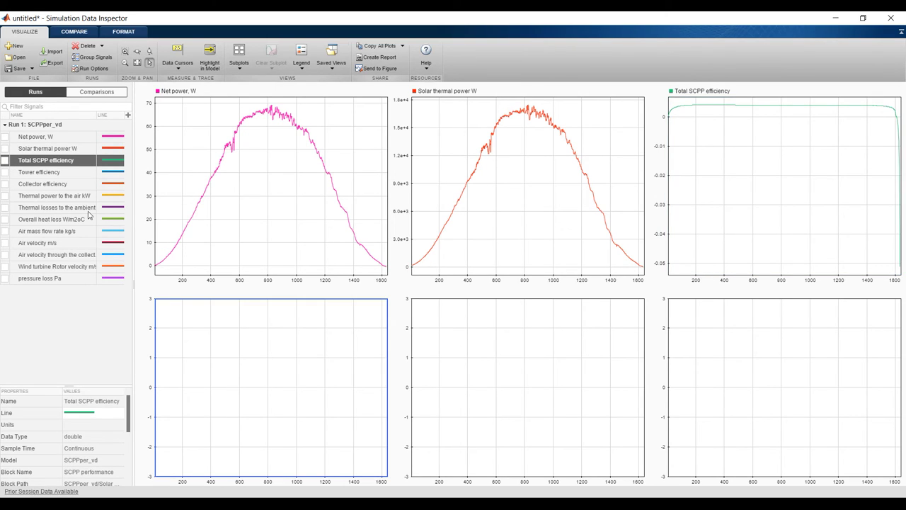
left_click(5, 172)
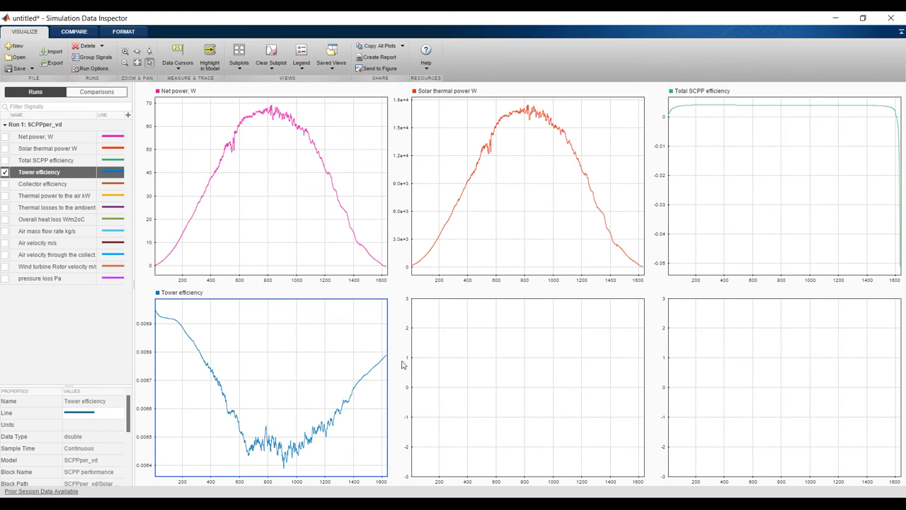
left_click(505, 351)
left_click(5, 184)
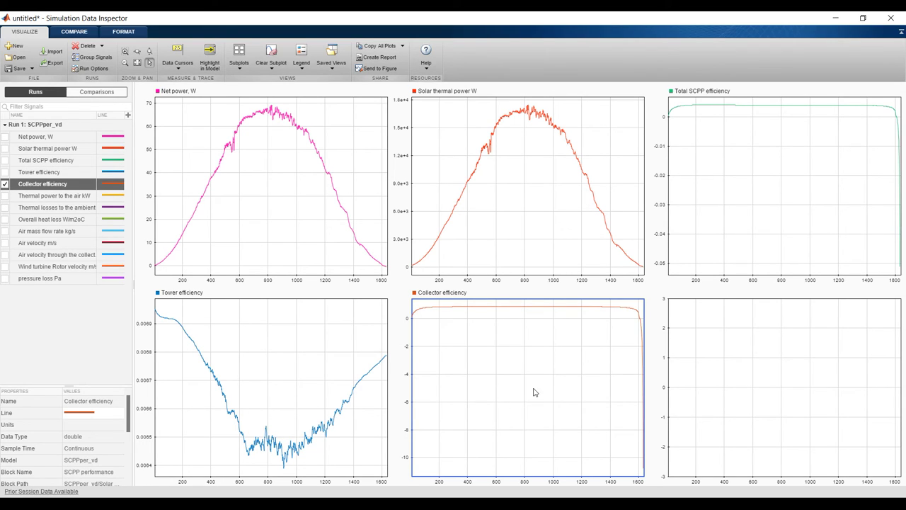
Set the y-axis minimum to 0 for the Collector efficiency and Total SCPP efficiency subplots
left_click(126, 31)
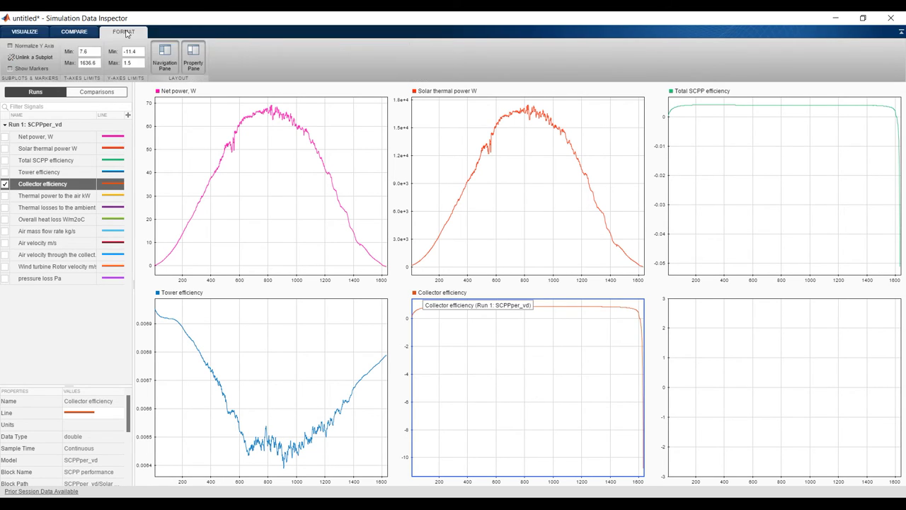
double_click(144, 54)
type("0")
key("Return")
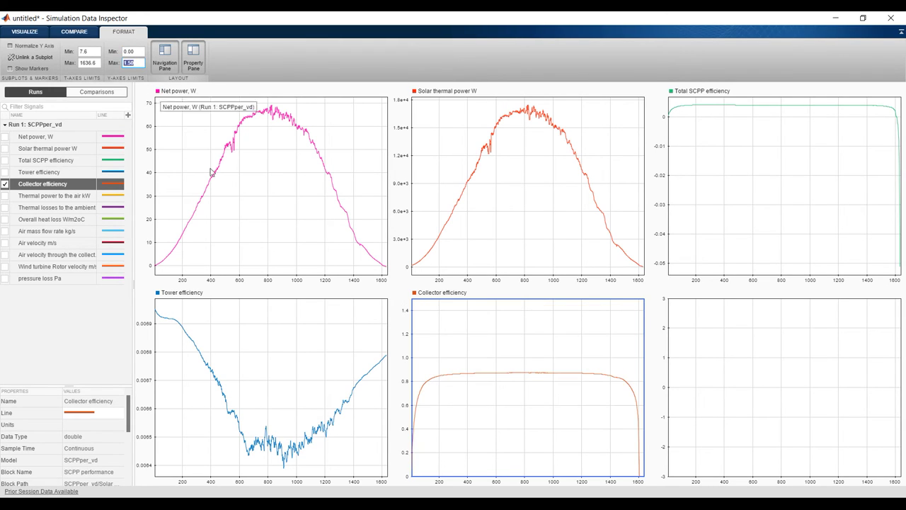
left_click(764, 178)
double_click(138, 52)
type("0")
key("Tab")
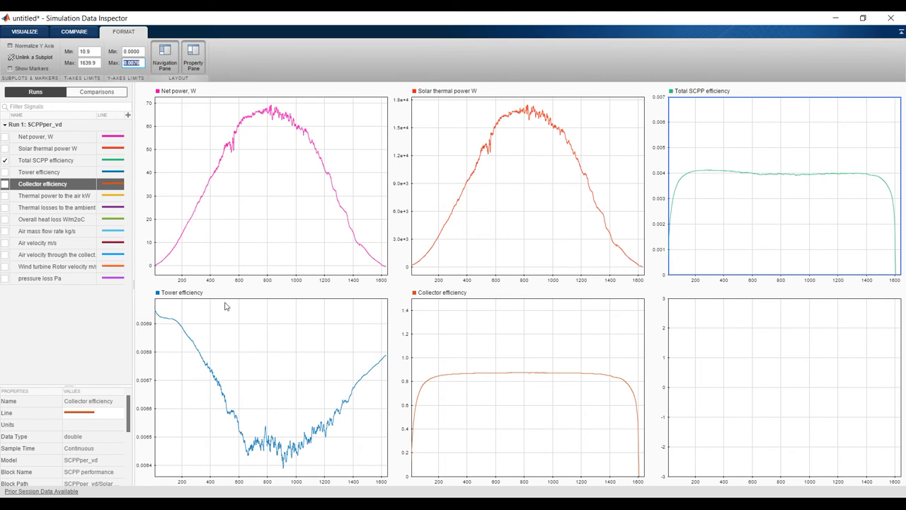
Show Air velocity, Air mass flow rate and Overall heat loss one after another in the empty sixth subplot, leaving Overall heat loss plotted
left_click(719, 361)
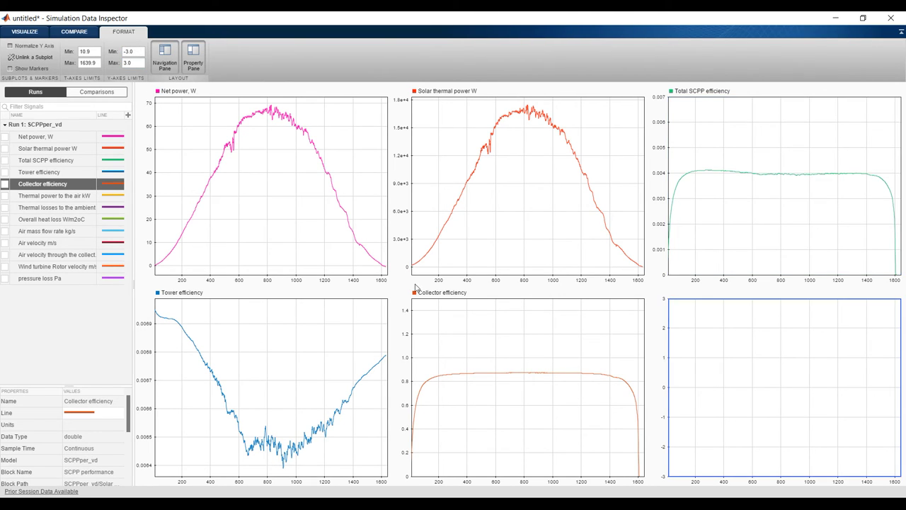
left_click(5, 243)
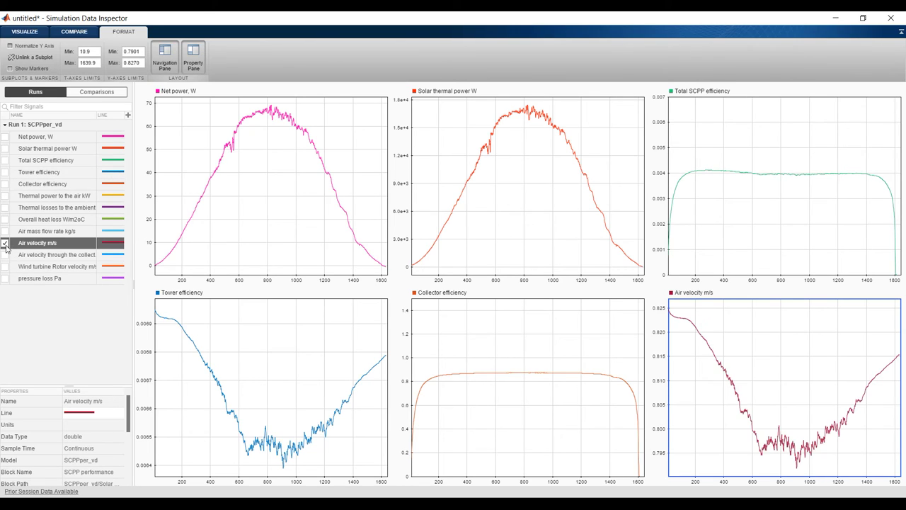
left_click(5, 242)
left_click(5, 232)
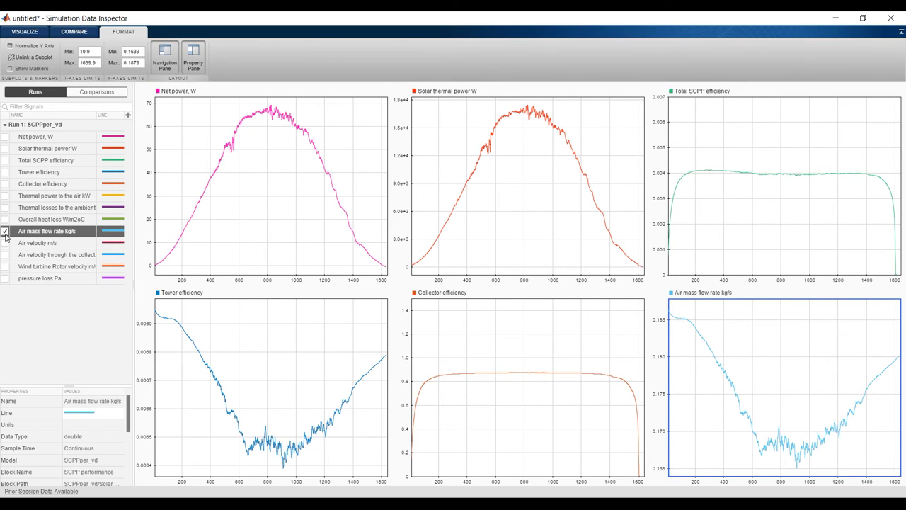
left_click(5, 231)
left_click(5, 219)
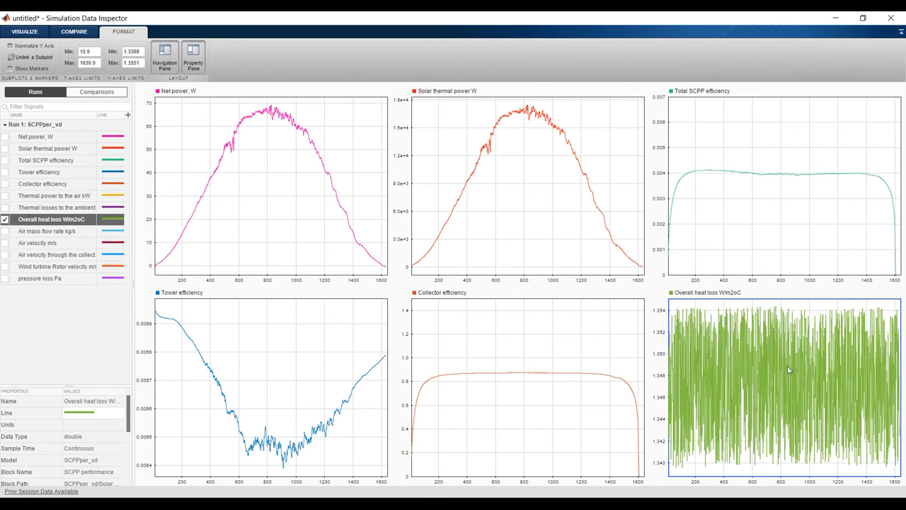
Replace Overall heat loss in the sixth subplot with Thermal losses to the ambient, and finally with pressure loss Pa
left_click(5, 219)
left_click(5, 207)
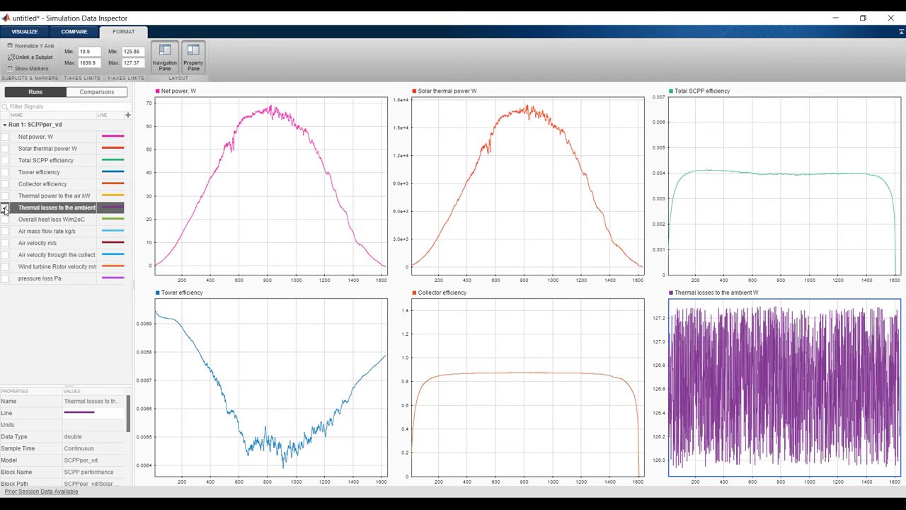
left_click(5, 207)
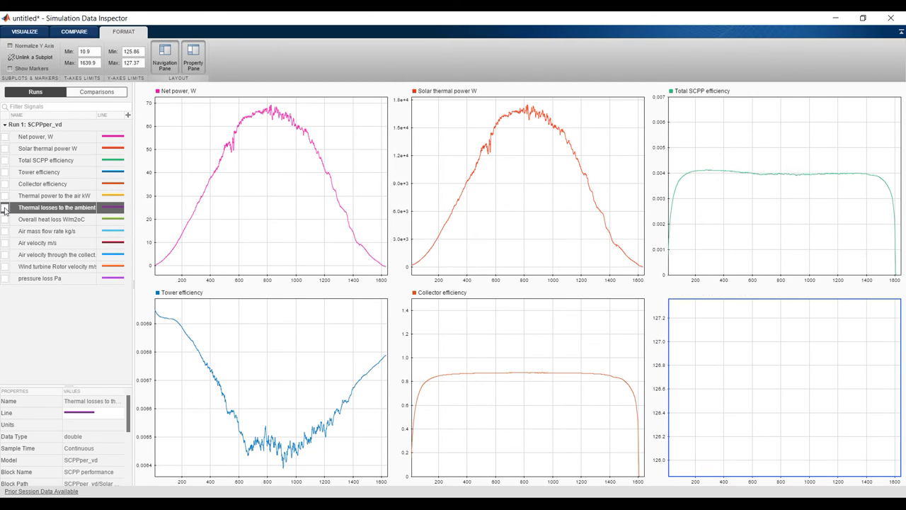
left_click(5, 279)
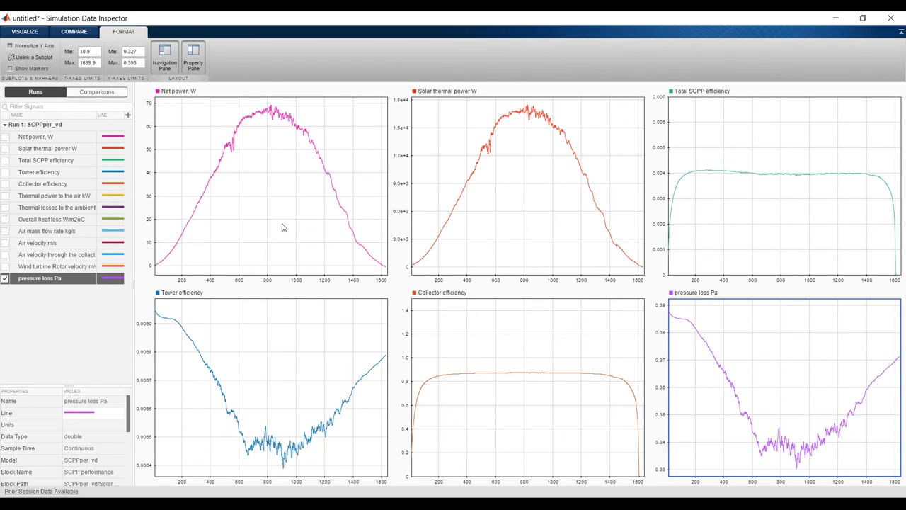
Send the six subplots to a maximized figure with plot tools shown, and set the figure's background color to white
left_click(24, 31)
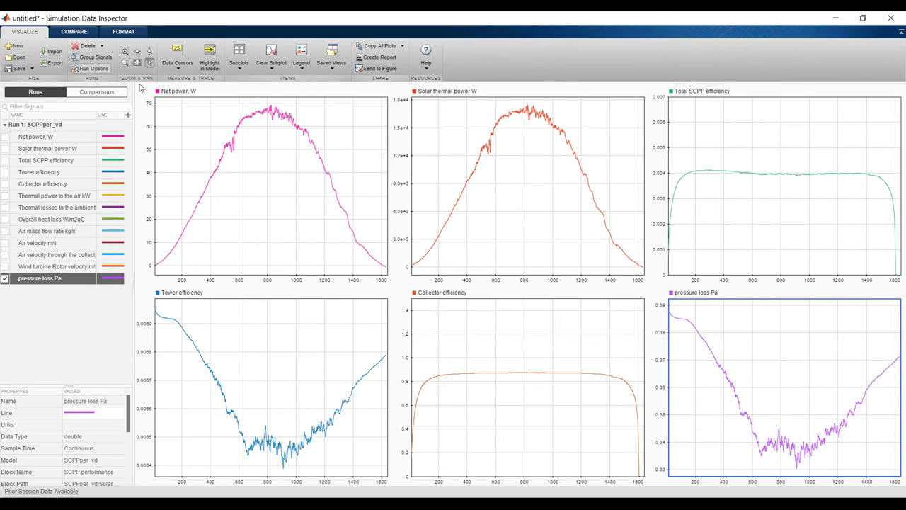
left_click(376, 70)
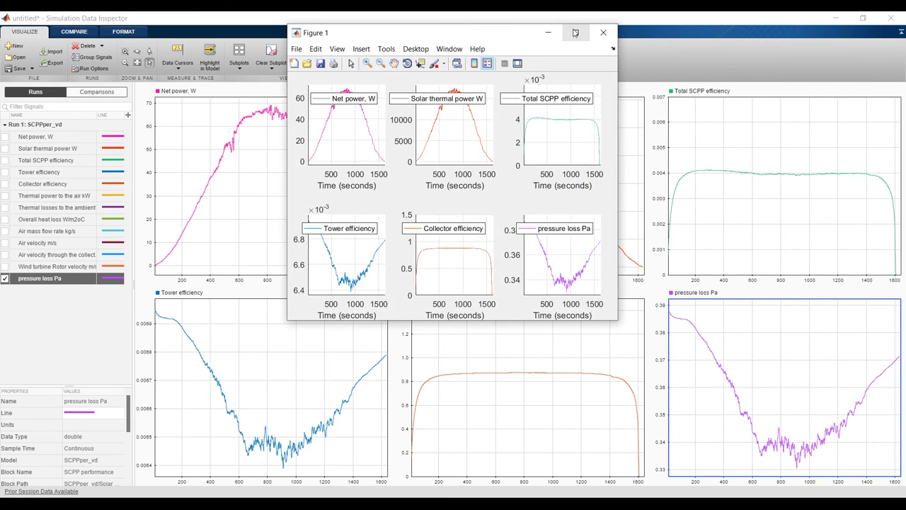
left_click(574, 34)
left_click(230, 46)
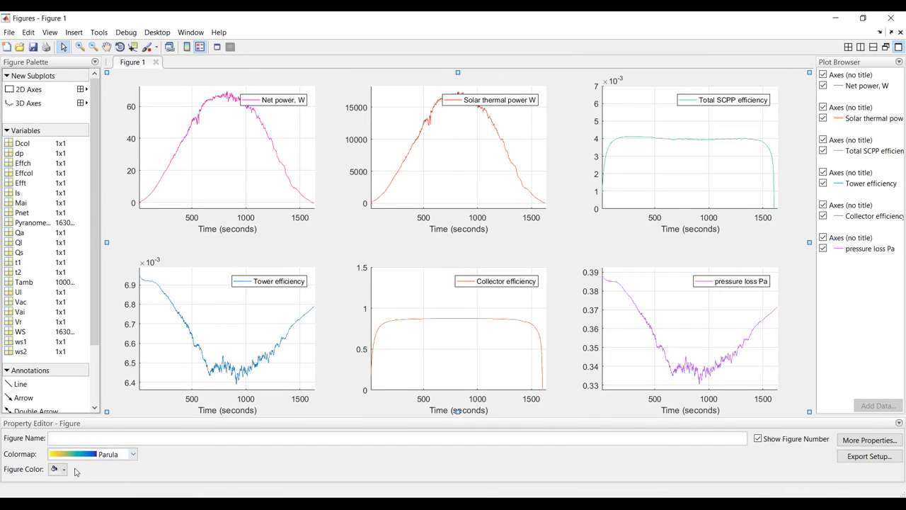
left_click(58, 470)
left_click(70, 395)
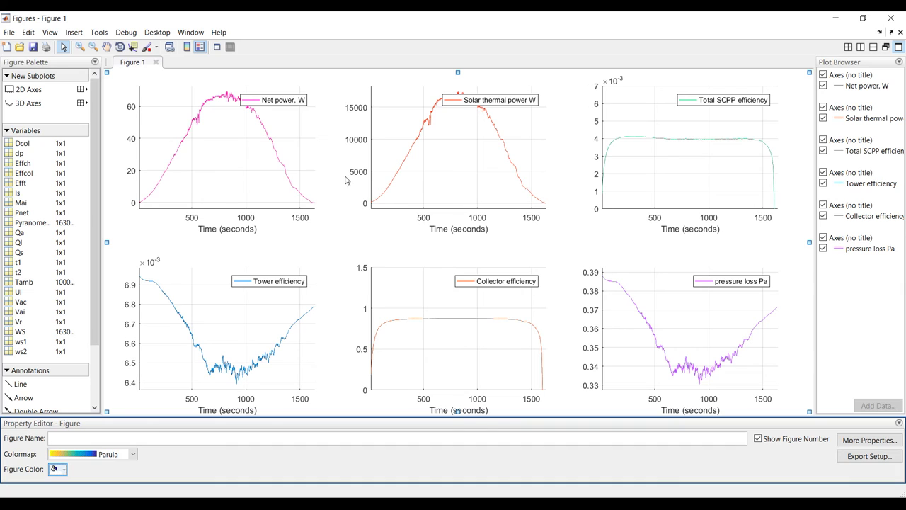
Set the x-axis label of all six axes in the figure to "Time, epochs"
left_click(228, 183)
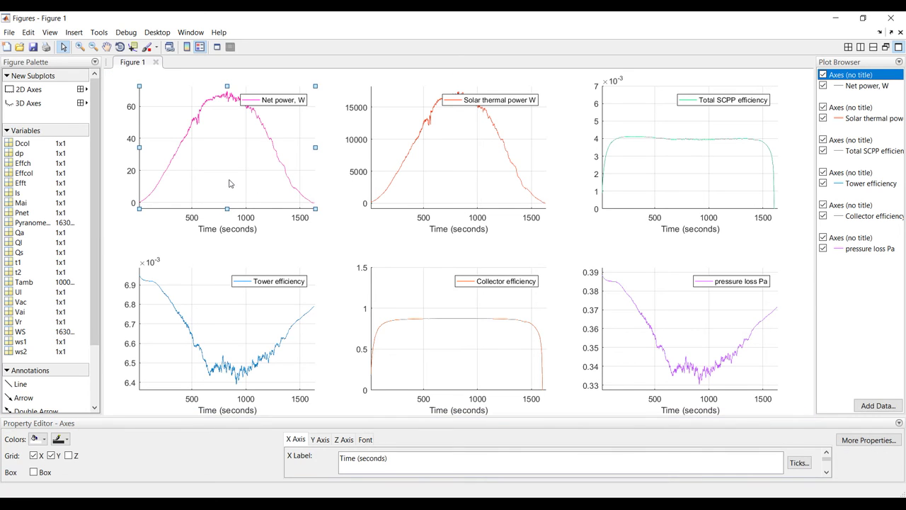
left_click(433, 175, "shift")
left_click(649, 181, "shift")
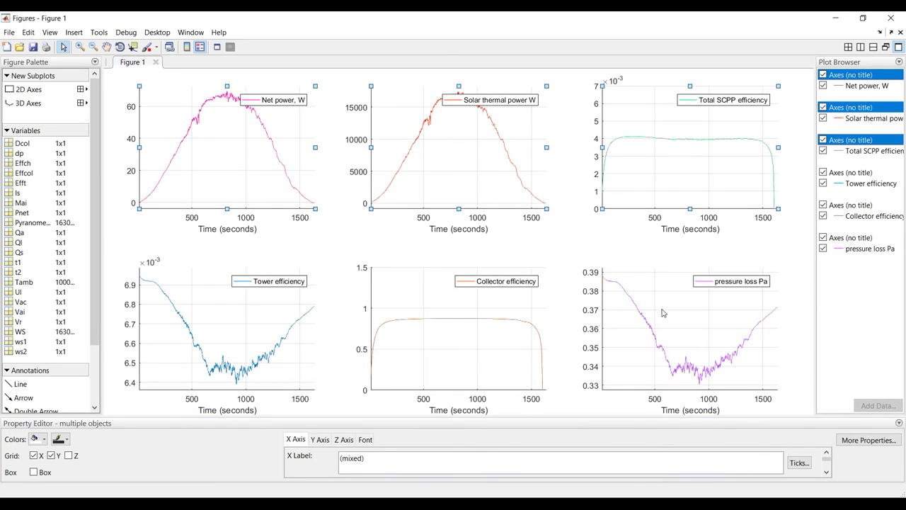
left_click(670, 303, "shift")
left_click(379, 338, "shift")
left_click(282, 307, "shift")
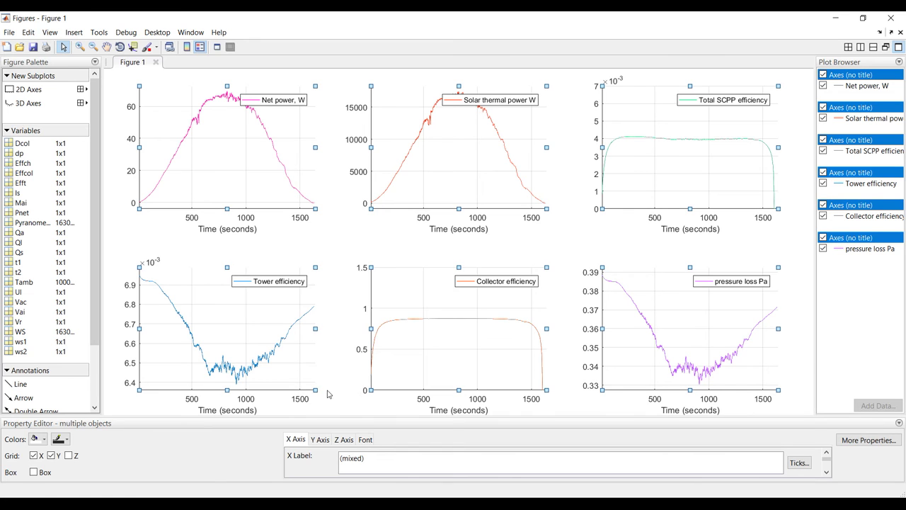
left_click_drag(347, 422, 344, 361)
left_click_drag(348, 403, 307, 401)
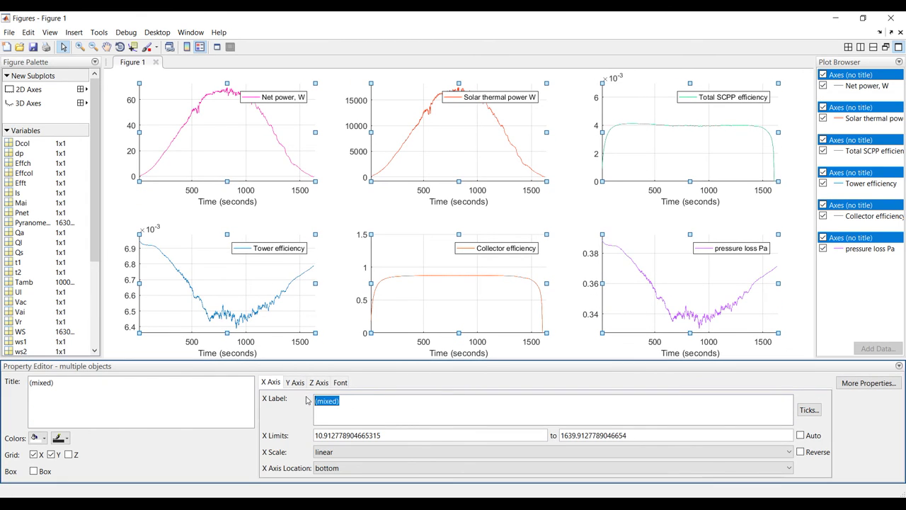
type("Time")
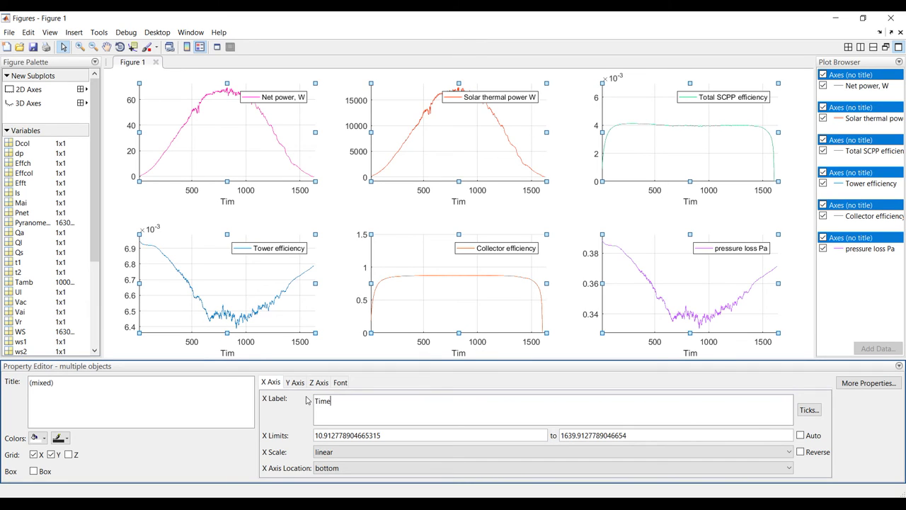
type(", epc")
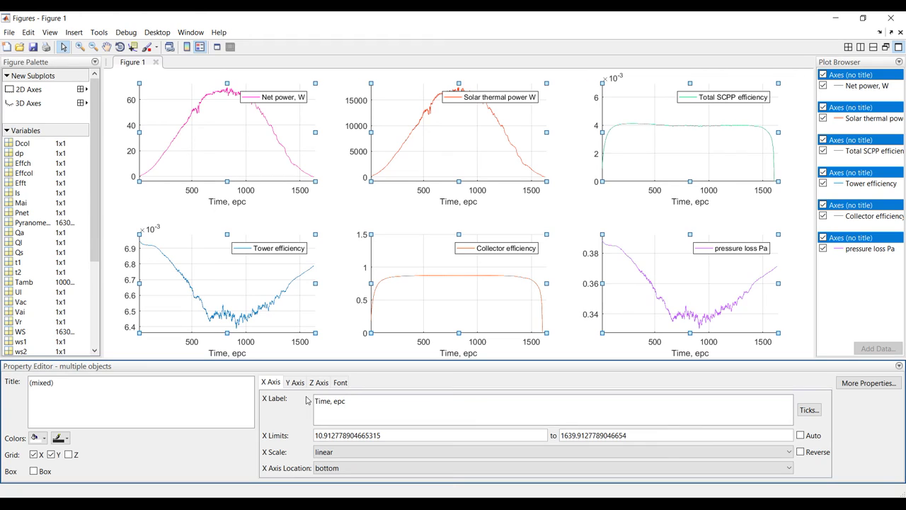
type("o")
key("BackSpace")
type("ochs")
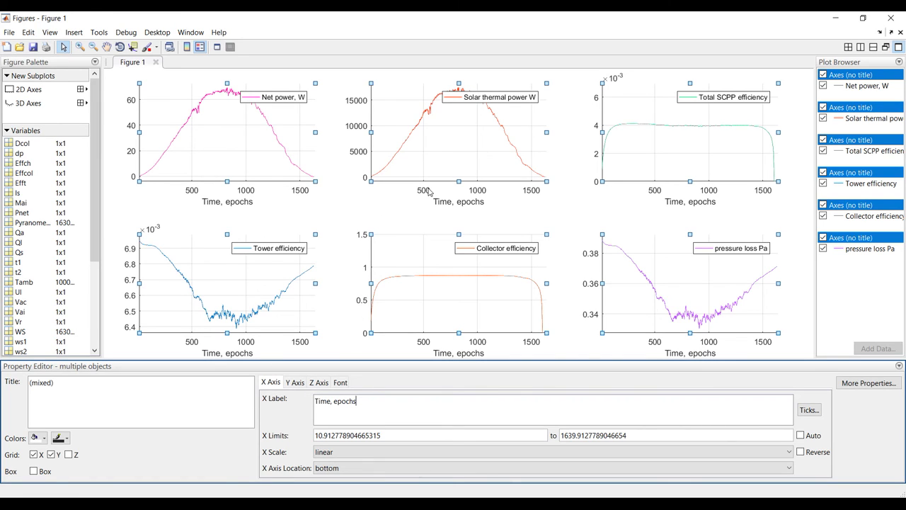
Set the font of all six axes to Times New Roman, size 12
left_click(858, 85)
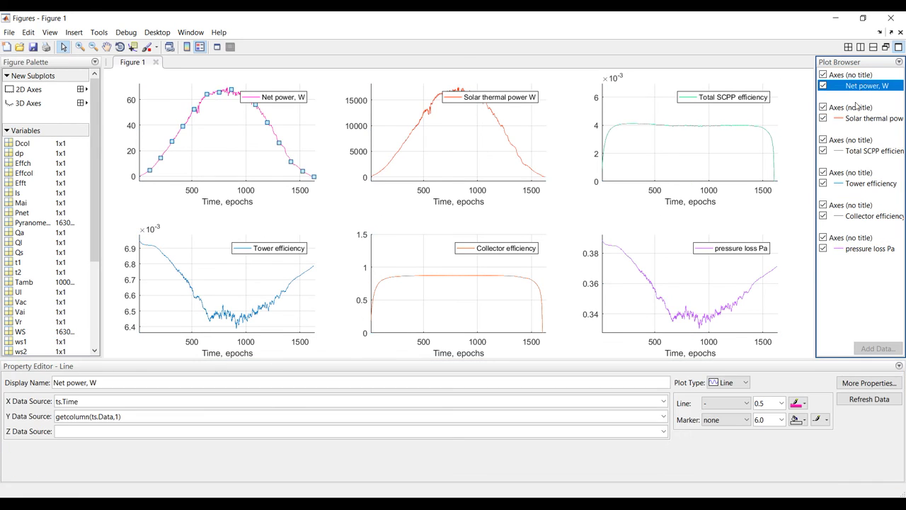
left_click(263, 147)
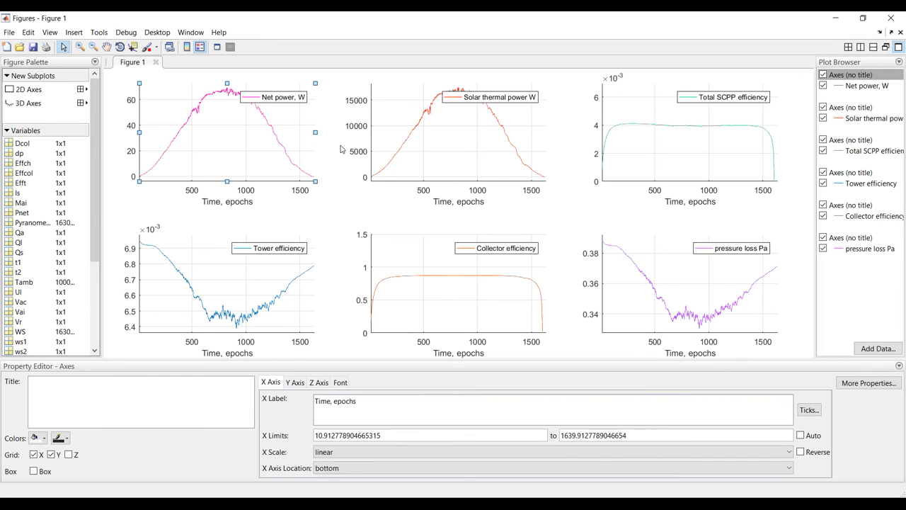
left_click(458, 155, "shift")
left_click(685, 168, "shift")
left_click(660, 262, "shift")
left_click(458, 298, "shift")
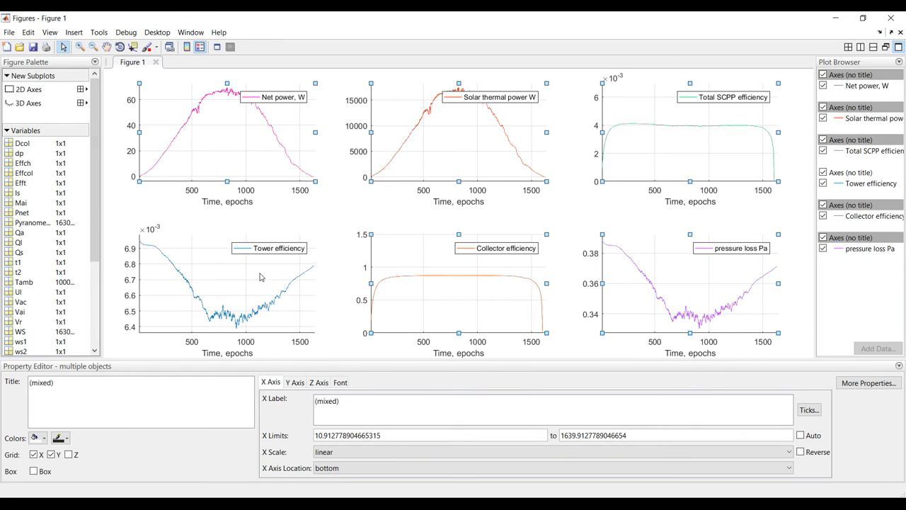
left_click(250, 272, "shift")
left_click(340, 383)
left_click(354, 400)
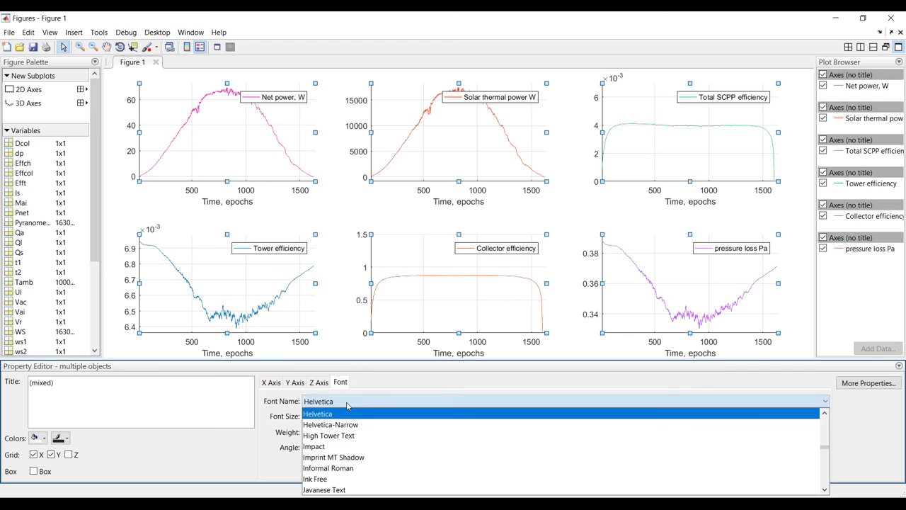
scroll(347, 435, "down", 15)
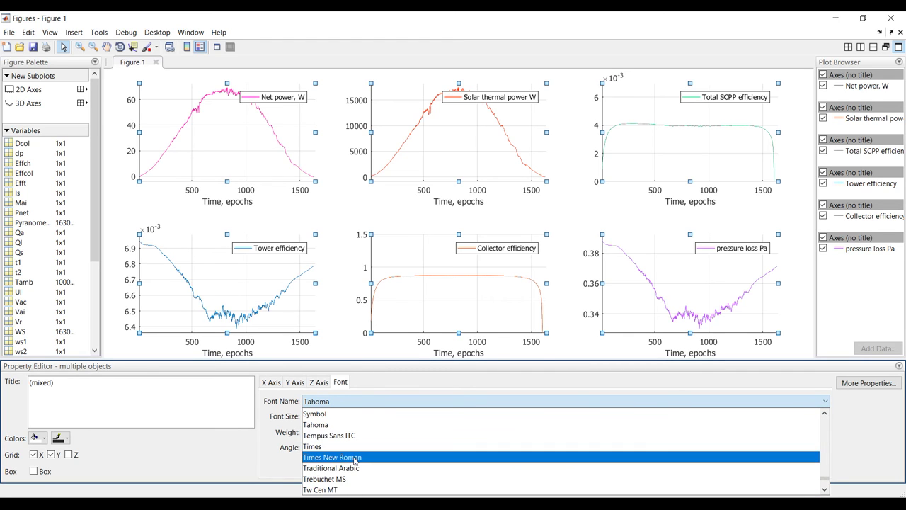
left_click(347, 457)
left_click(329, 417)
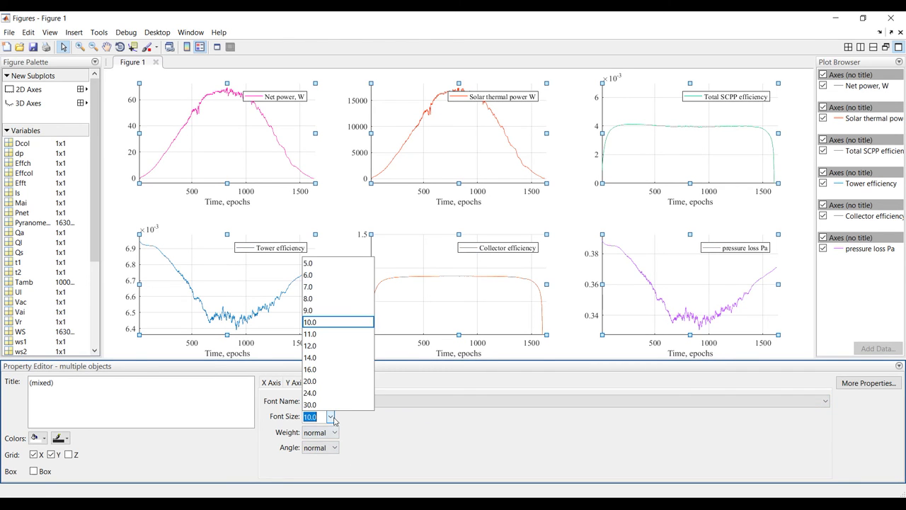
left_click(315, 346)
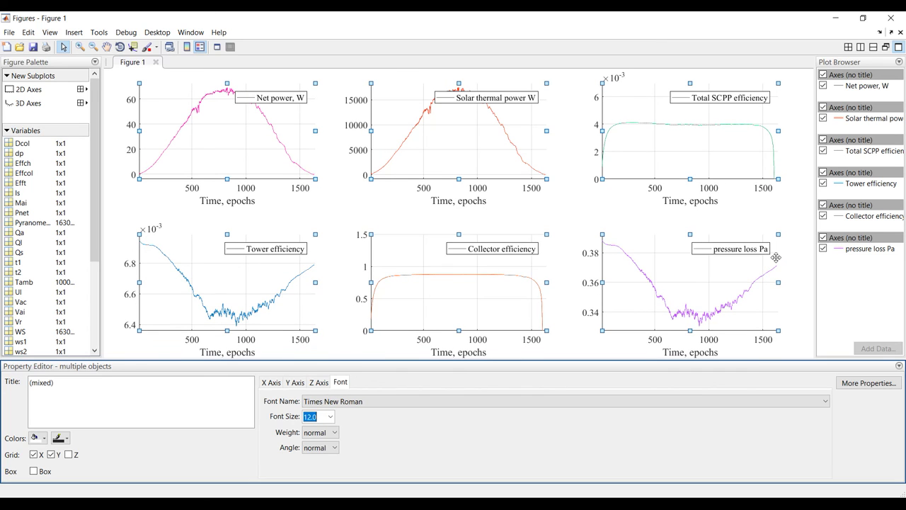
Set the line width of all six plotted curves to 2.0 and their color to black
left_click(855, 88)
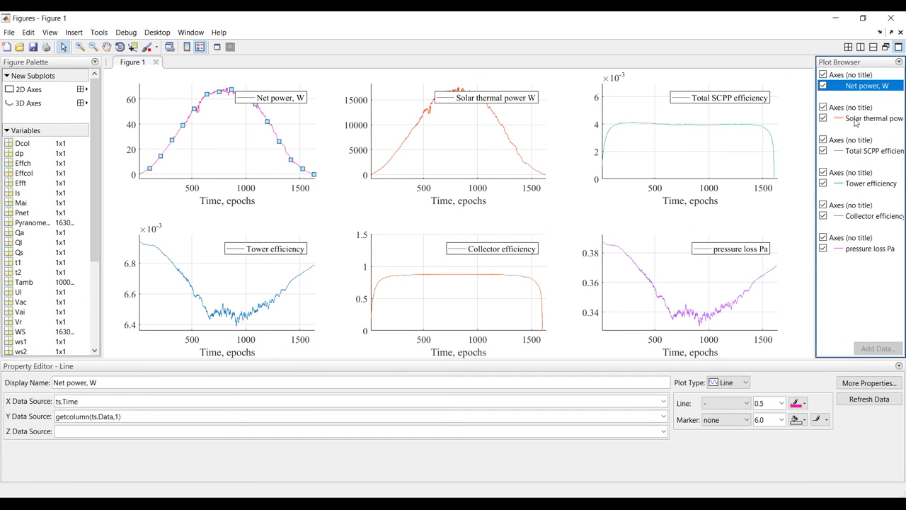
left_click(858, 118, "ctrl")
left_click(862, 152, "ctrl")
left_click(855, 183, "ctrl")
left_click(860, 216, "ctrl")
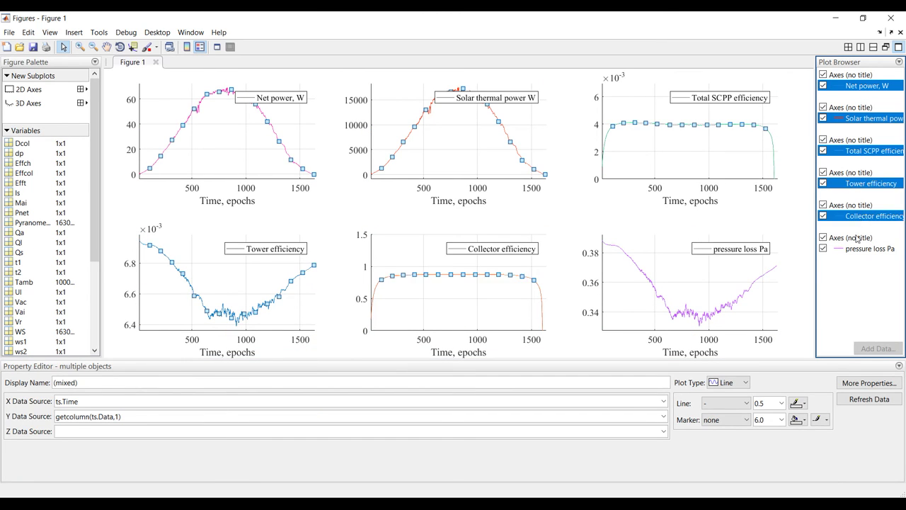
left_click(857, 248, "ctrl")
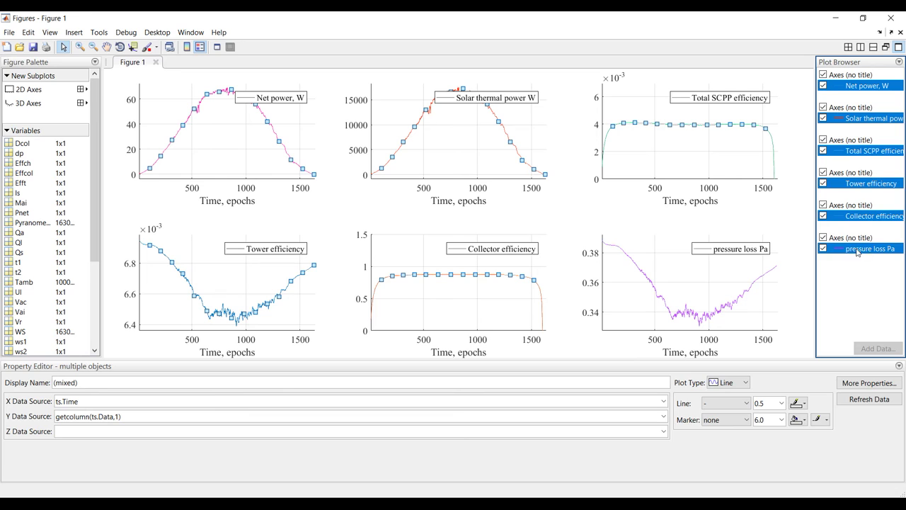
left_click(781, 403)
left_click(768, 289)
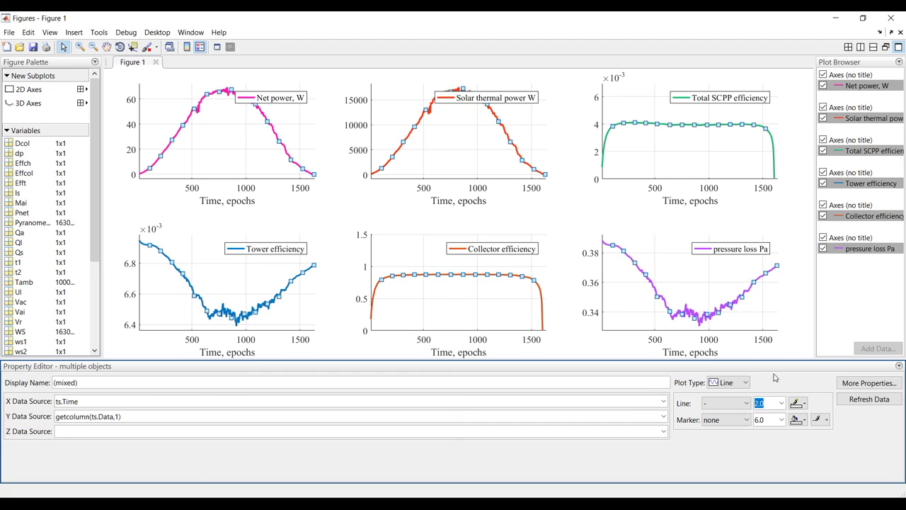
left_click(795, 403)
left_click(799, 399)
left_click(554, 261)
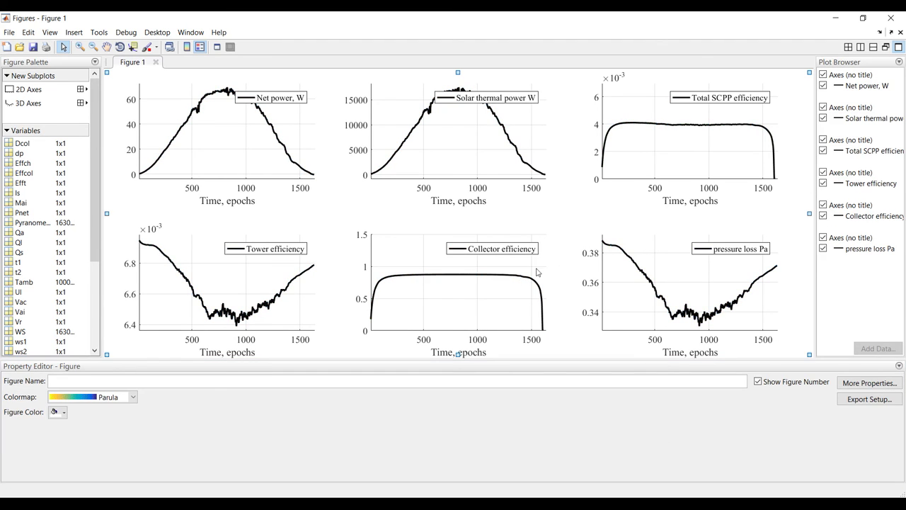
Place the Net power and Solar thermal power legends at the bottom center inside their axes, and the Total SCPP efficiency legend at the top center
left_click(283, 101)
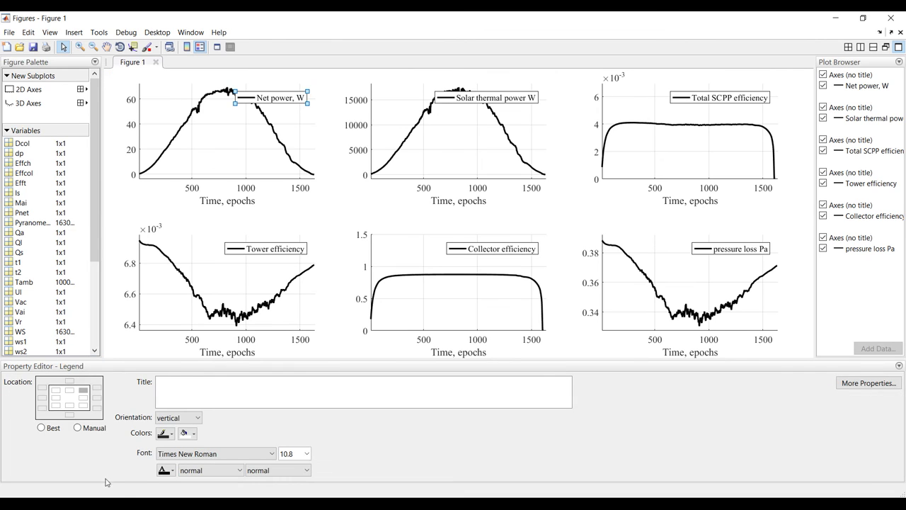
left_click(70, 405)
left_click(481, 103)
left_click(71, 405)
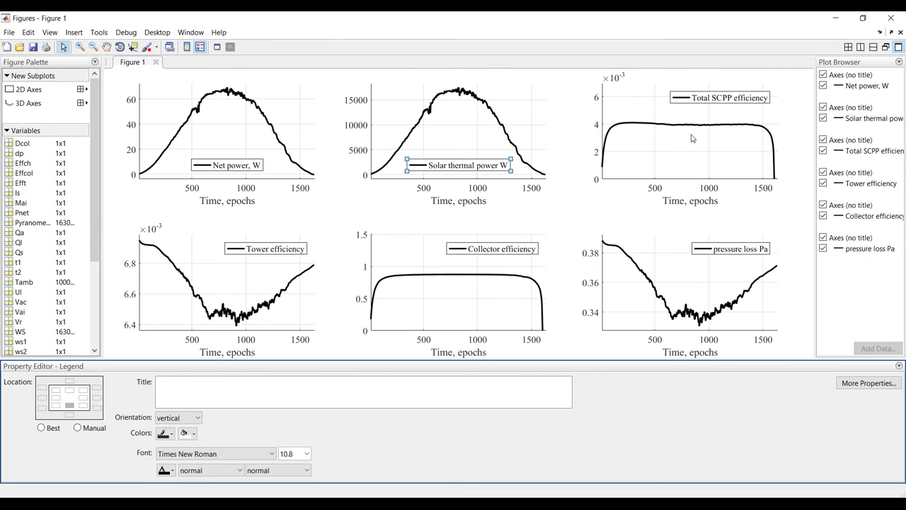
left_click(705, 103)
left_click(70, 390)
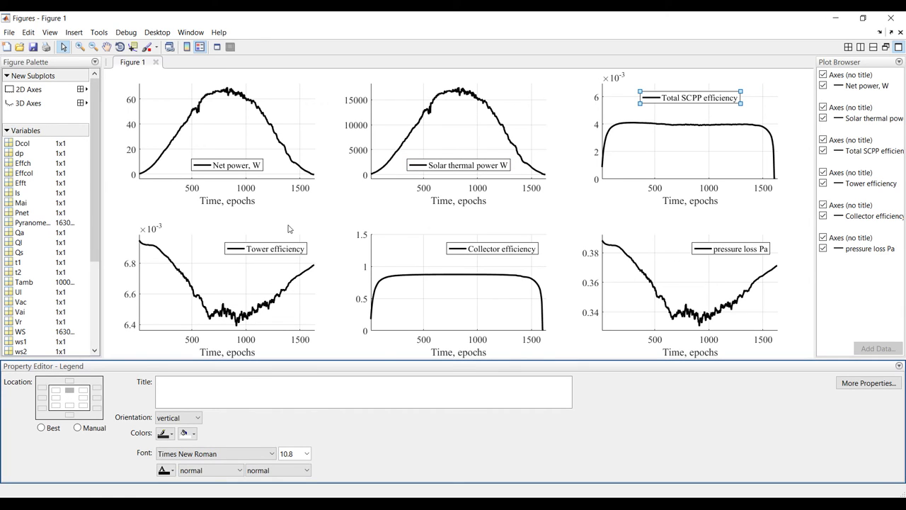
Set the Net power plot's lower y-axis limit to 0 and its y-axis label to "Power, W"
left_click(155, 117)
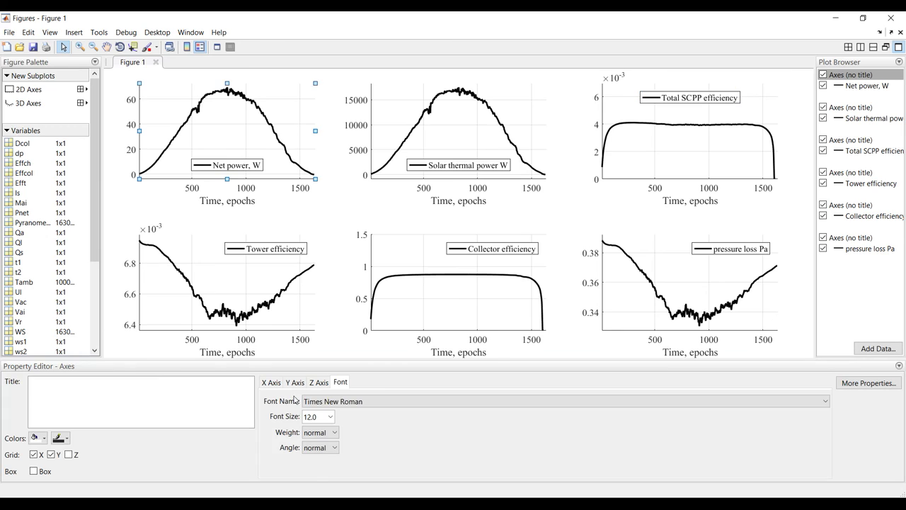
left_click(295, 382)
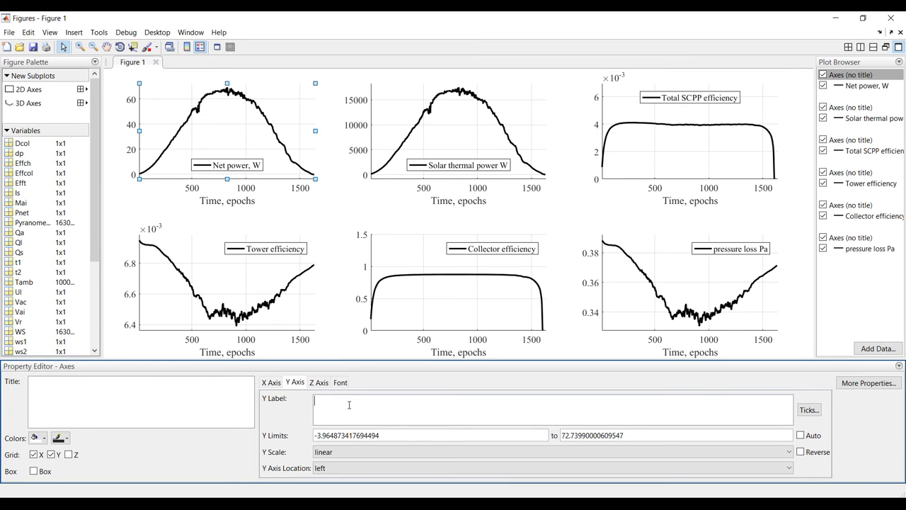
left_click_drag(391, 435, 306, 432)
type("0")
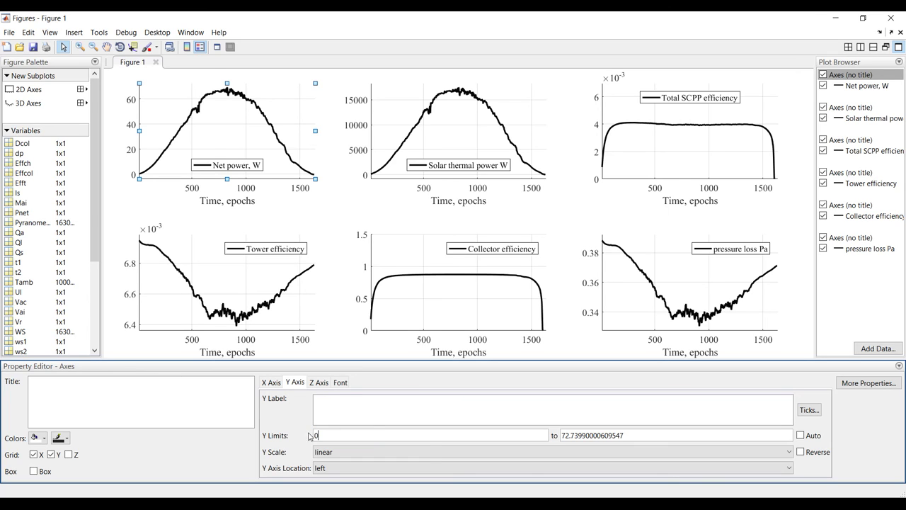
key("Tab")
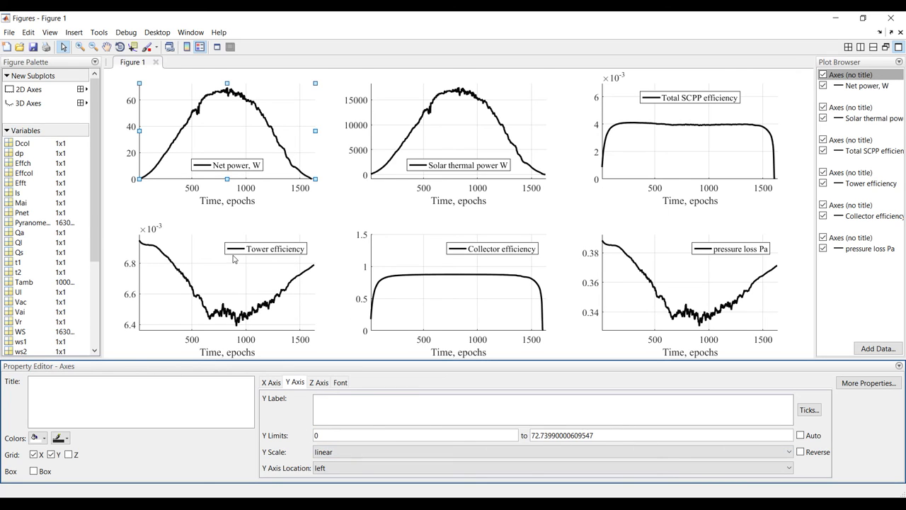
left_click(344, 402)
type("Power, W")
left_click_drag(422, 359, 409, 449)
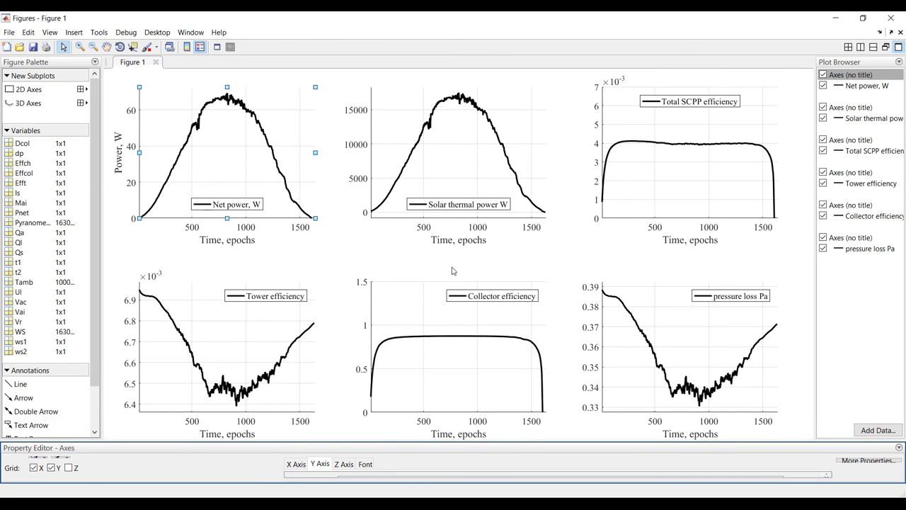
Close the Figure 1 window and the Simulation Data Inspector window
left_click(541, 504)
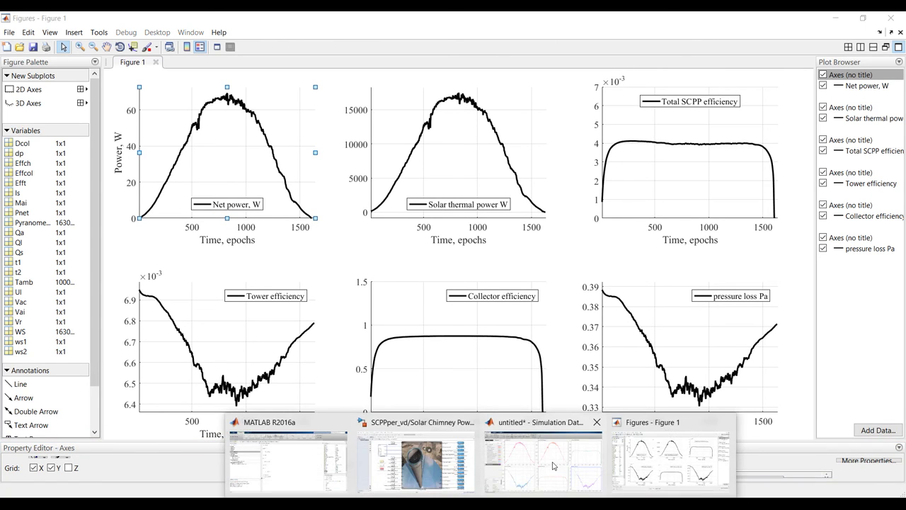
left_click(725, 422)
mouse_move(658, 425)
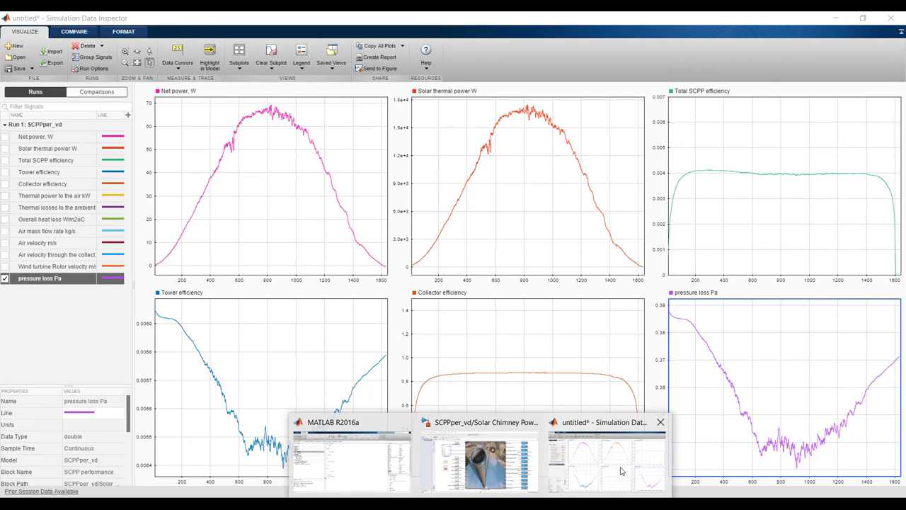
left_click(658, 423)
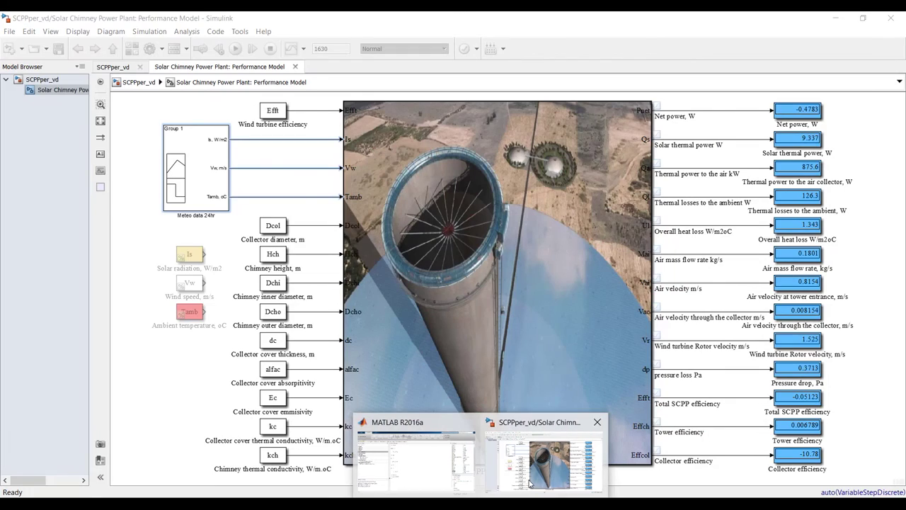
In the top-level SCPPper_vd model, set the Solar Chimney Power Plant block's collector diameter to 10 m and accept the parameters
left_click(55, 83)
double_click(301, 187)
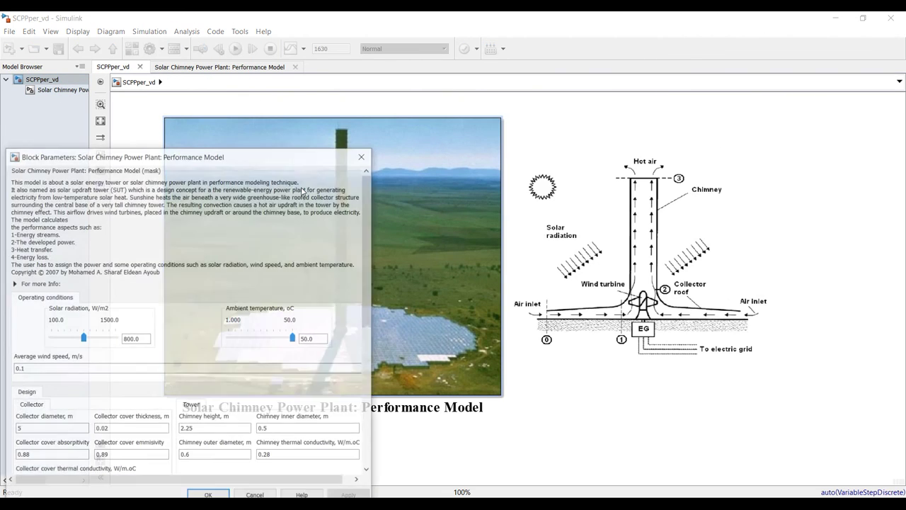
scroll(358, 336, "down", 3)
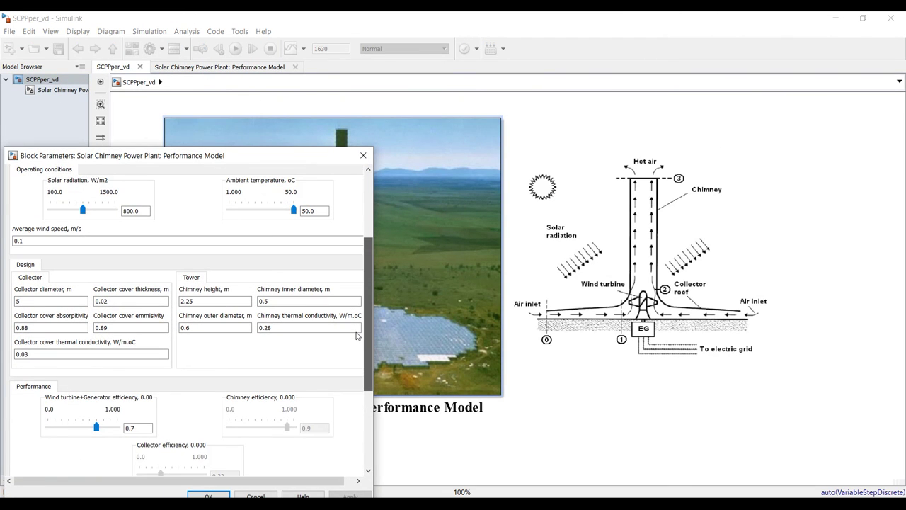
scroll(357, 336, "down", 1)
left_click(53, 280)
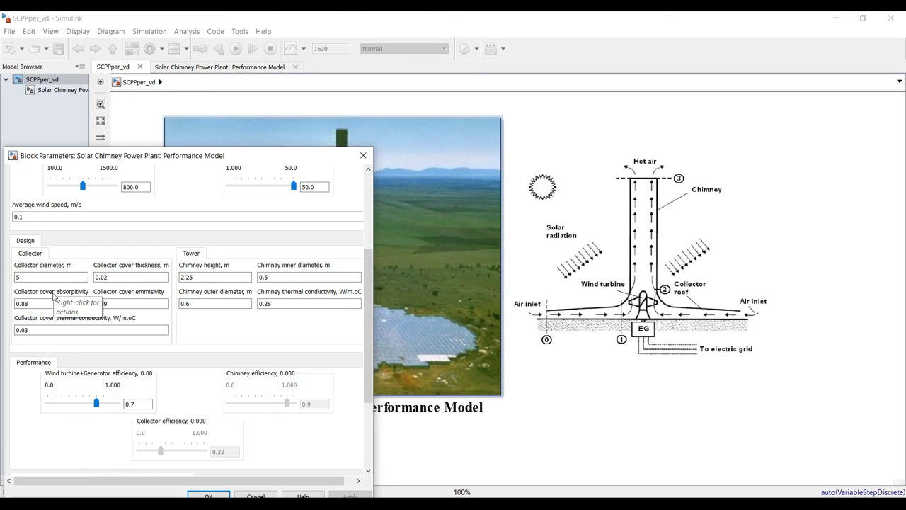
double_click(35, 276)
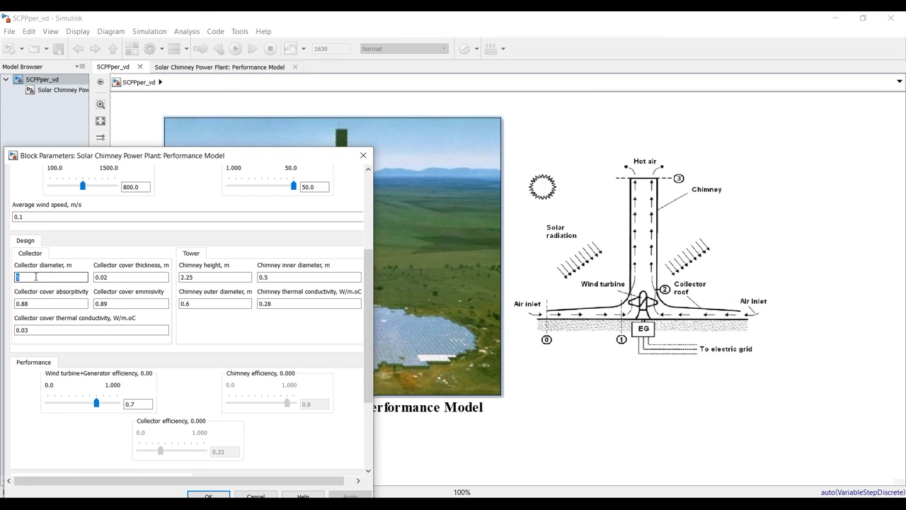
type("10")
left_click(350, 495)
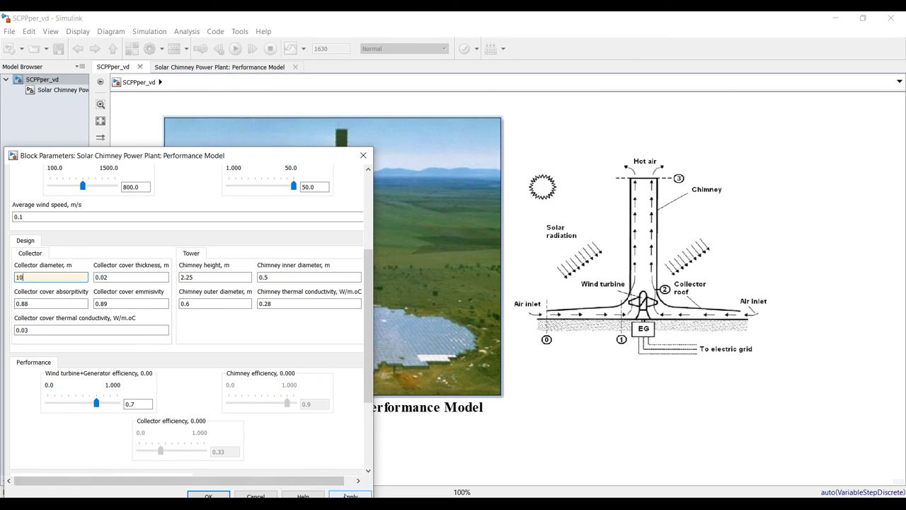
left_click(210, 495)
Save the model and run the simulation from the Solar Chimney Power Plant performance subsystem
left_click(62, 90)
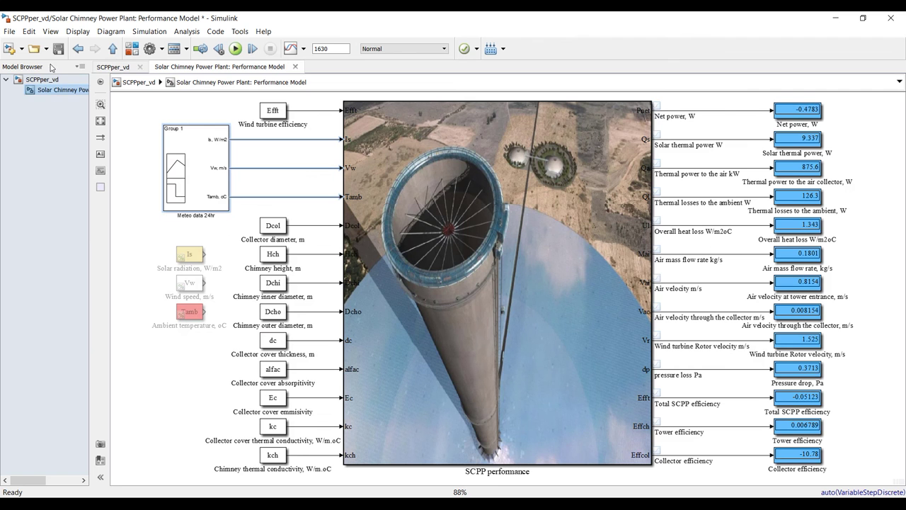
left_click(59, 48)
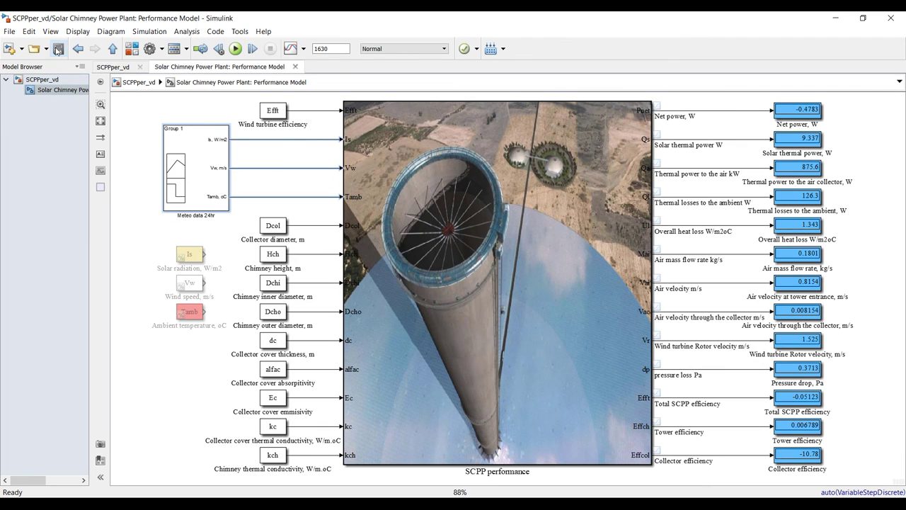
left_click(235, 49)
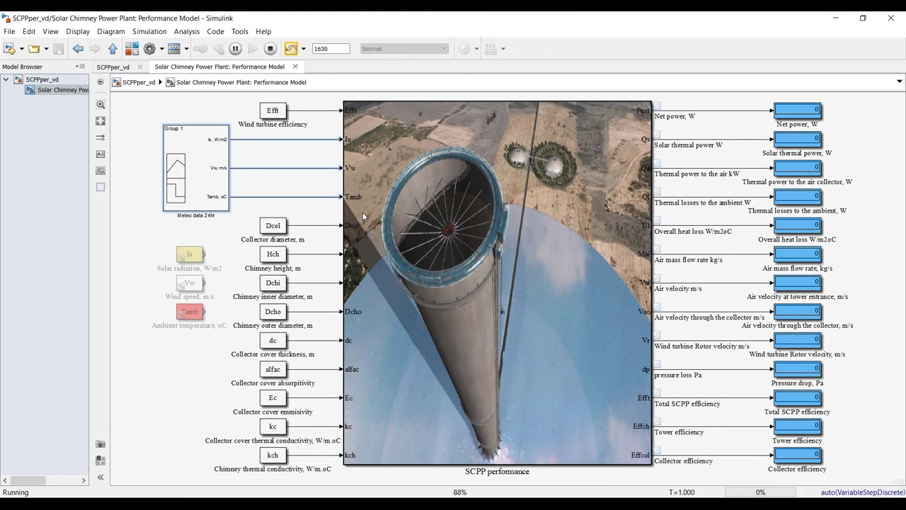
In the Simulation Data Inspector, overlay Run 2's Net power, Solar thermal power and Total SCPP efficiency on the matching Run 1 plots
left_click(291, 48)
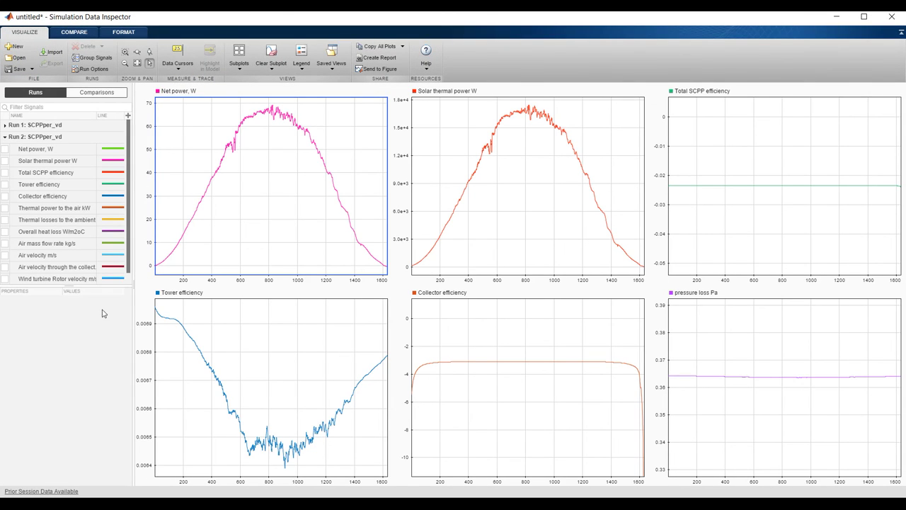
left_click_drag(81, 286, 67, 357)
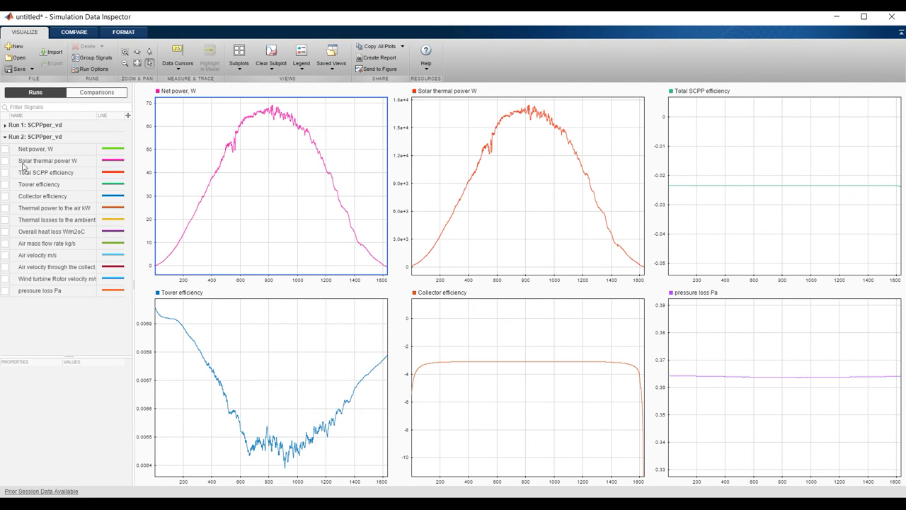
left_click(5, 149)
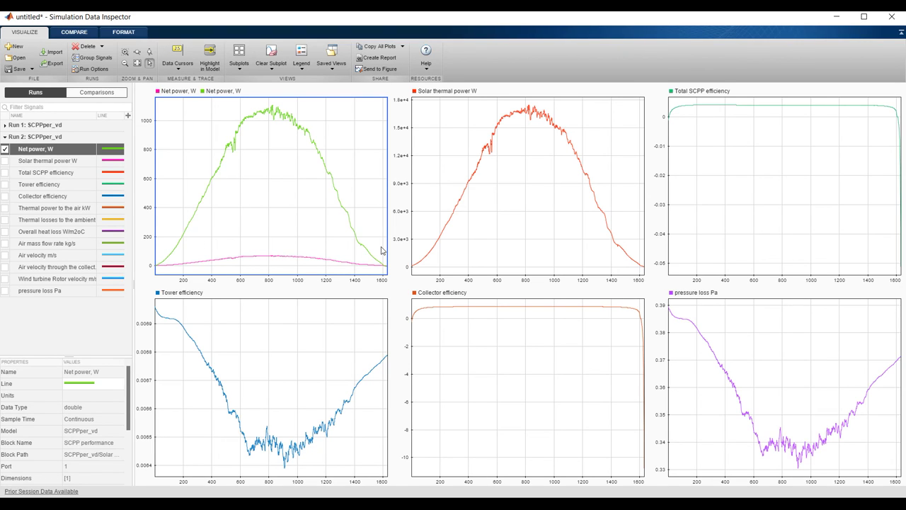
left_click(514, 224)
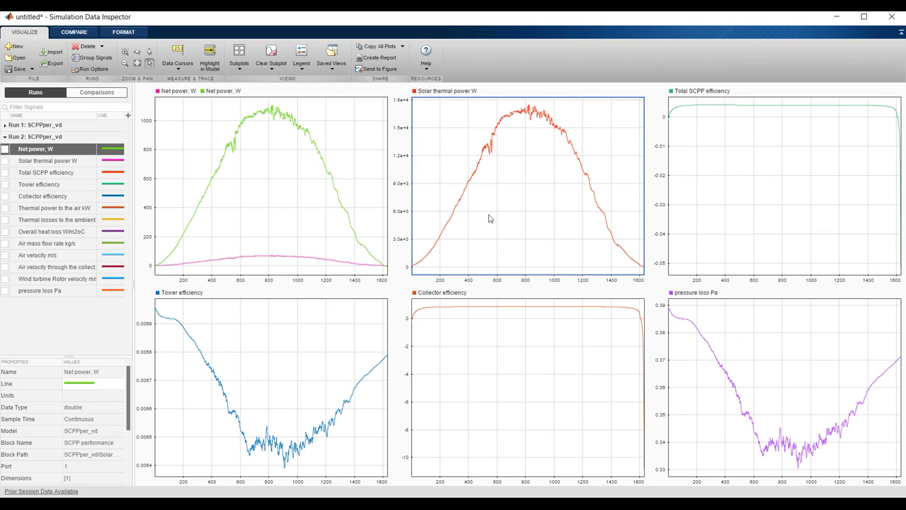
left_click(5, 161)
left_click(756, 203)
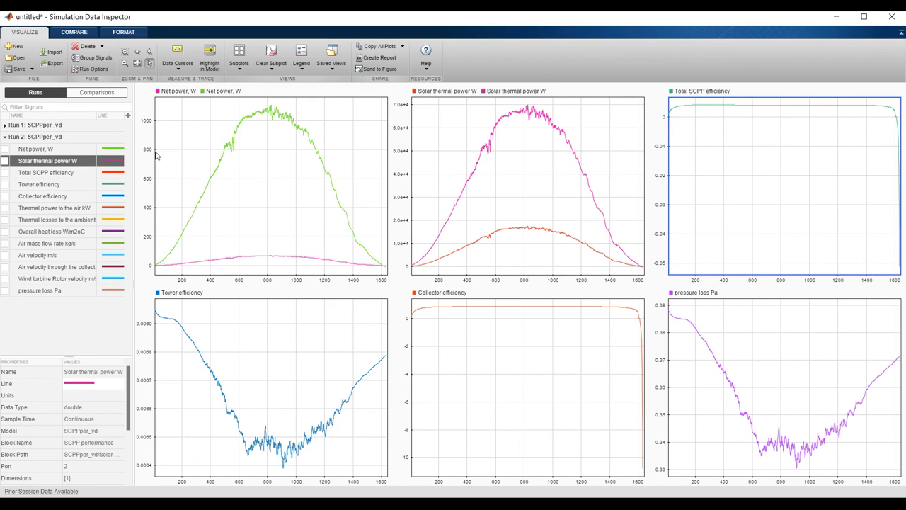
left_click(5, 173)
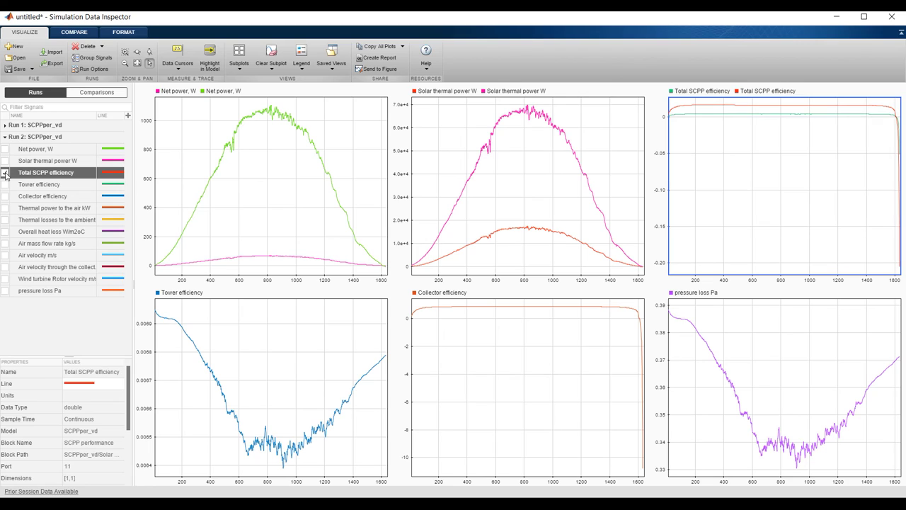
Make the Tower efficiency plot active and inspect the properties of Run 1 and Run 2
left_click(234, 327)
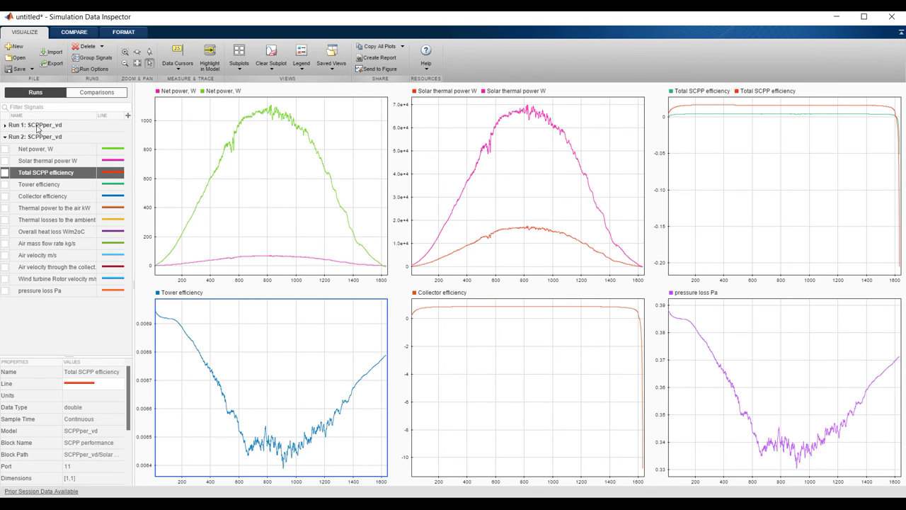
left_click(38, 126)
left_click(40, 137)
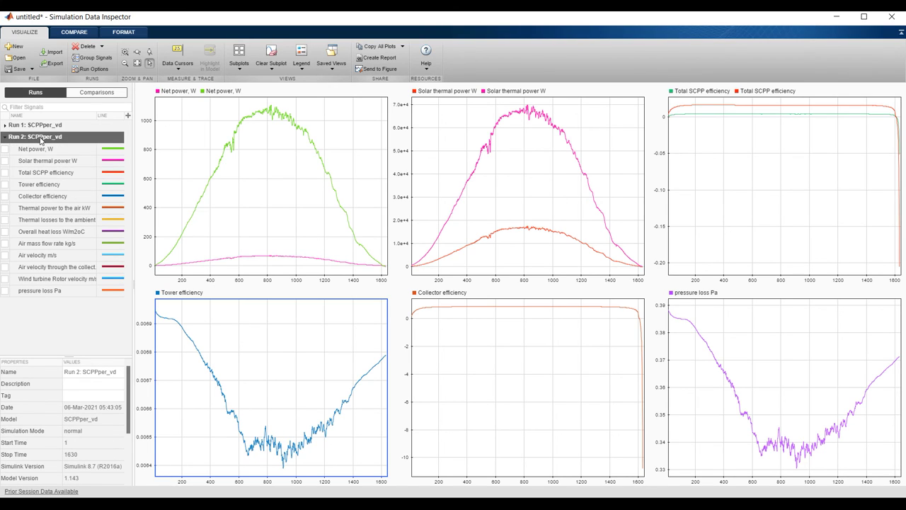